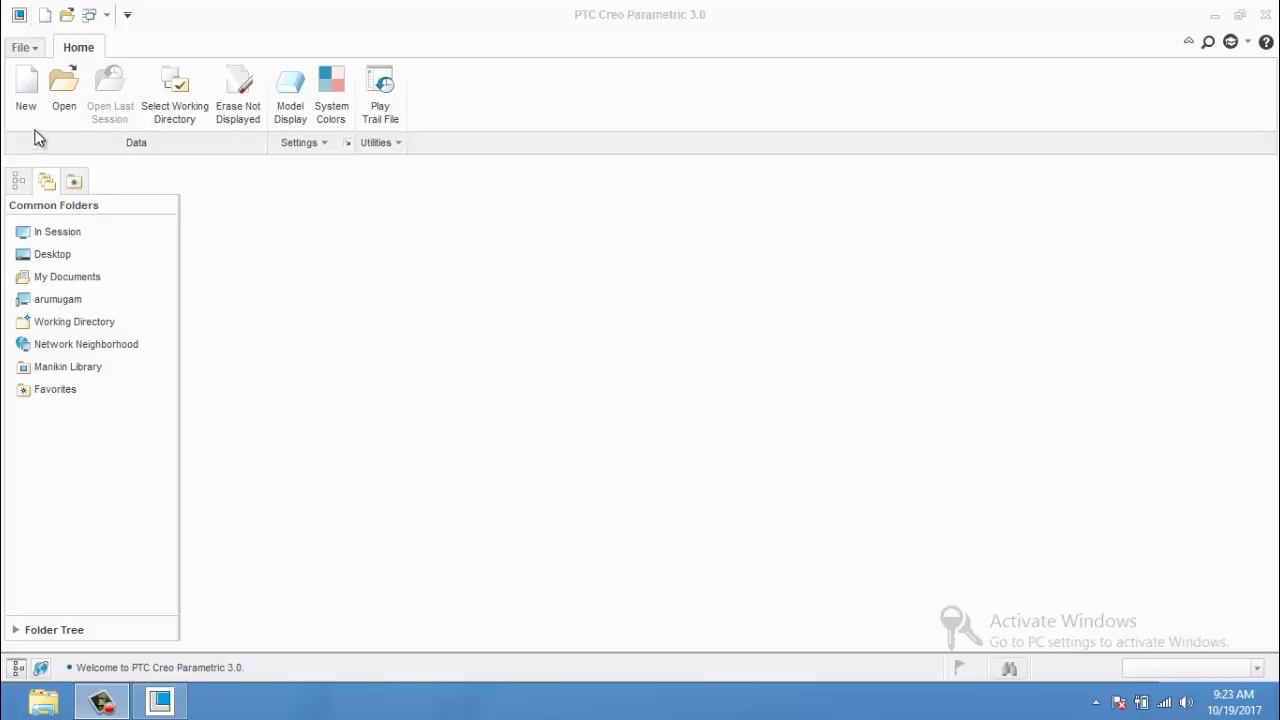
Create solid part prt0001 from the mmns_part_solid template instead of the default template.
click(25, 95)
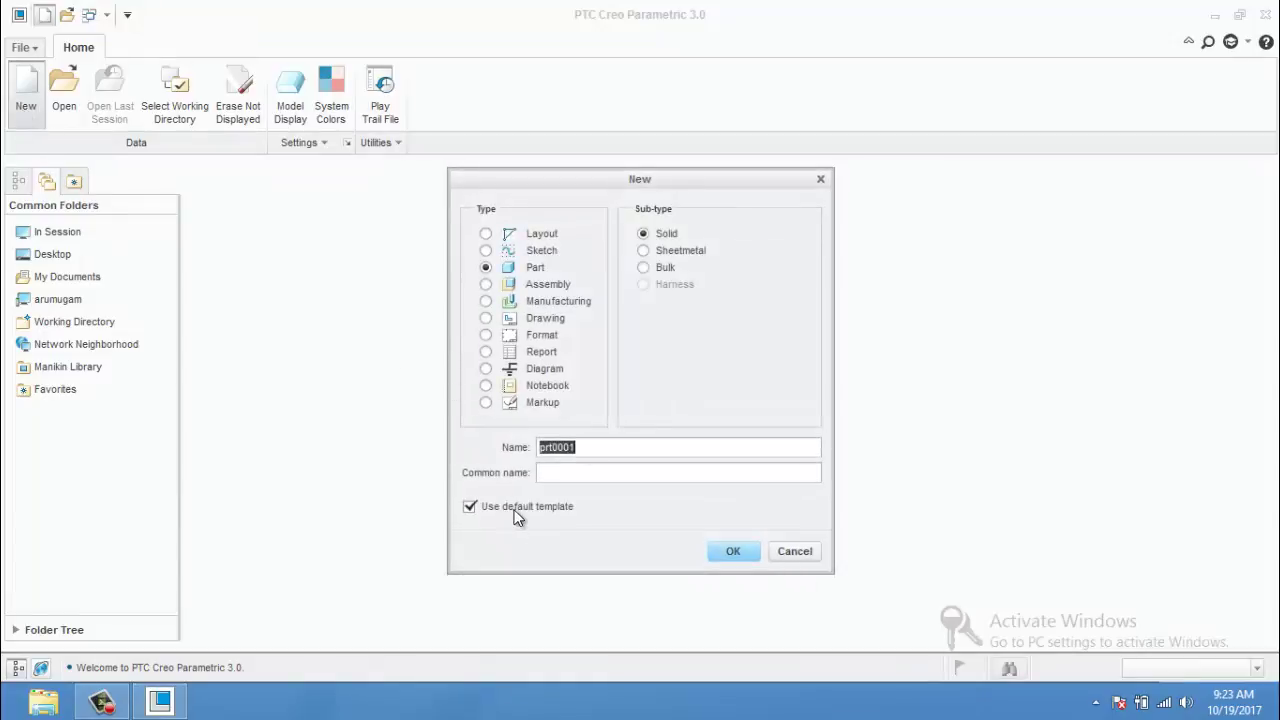
click(512, 514)
click(735, 551)
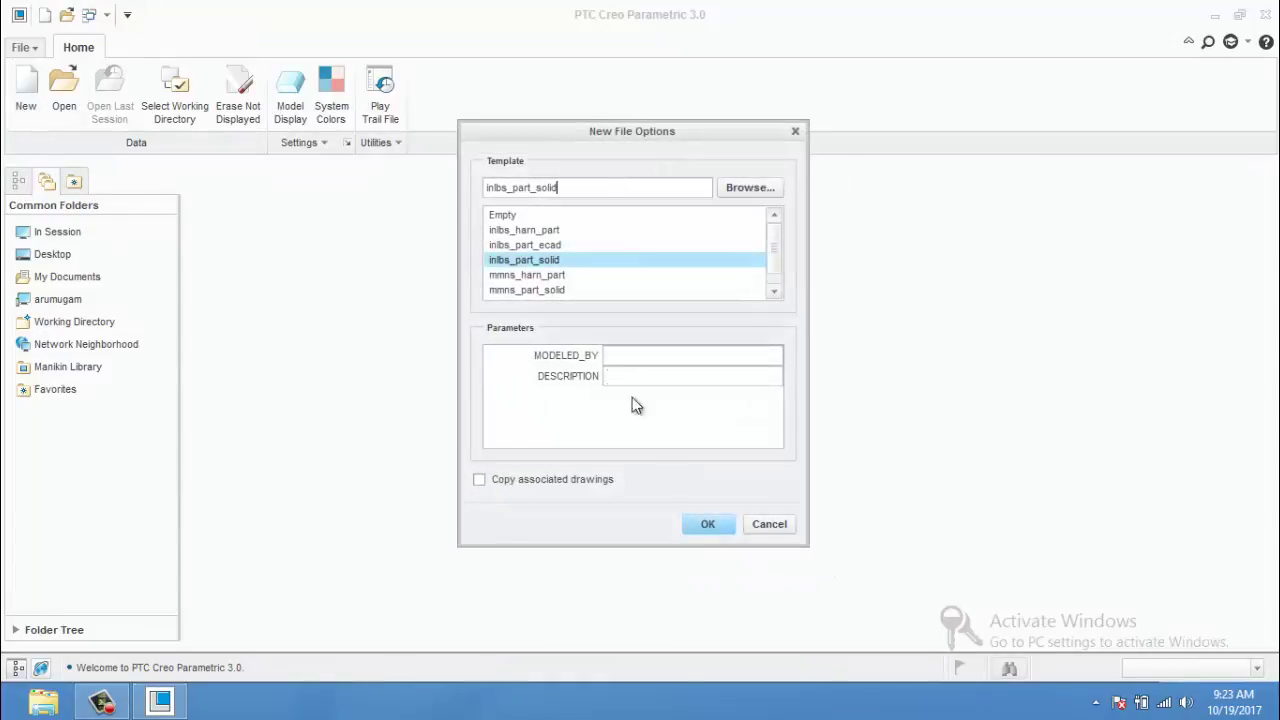
click(537, 290)
click(716, 523)
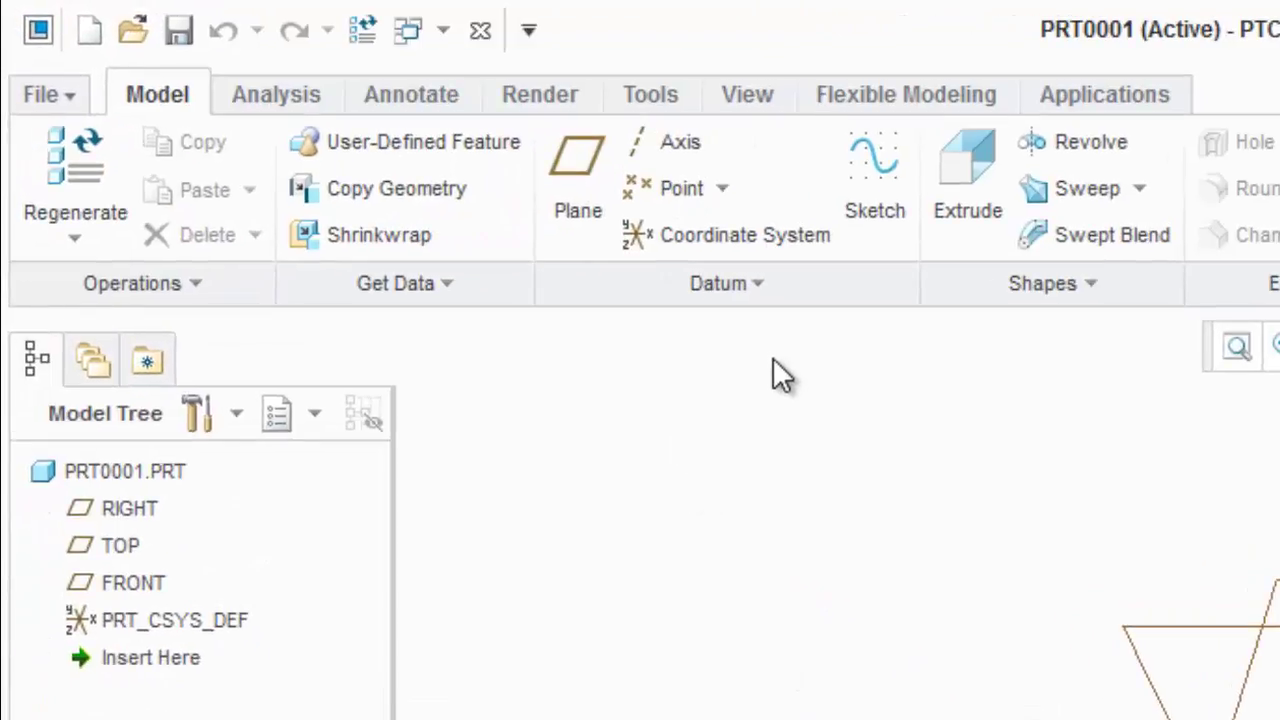
Start a Blend and define Section 1's sketch on the FRONT plane with RIGHT as reference.
click(1084, 283)
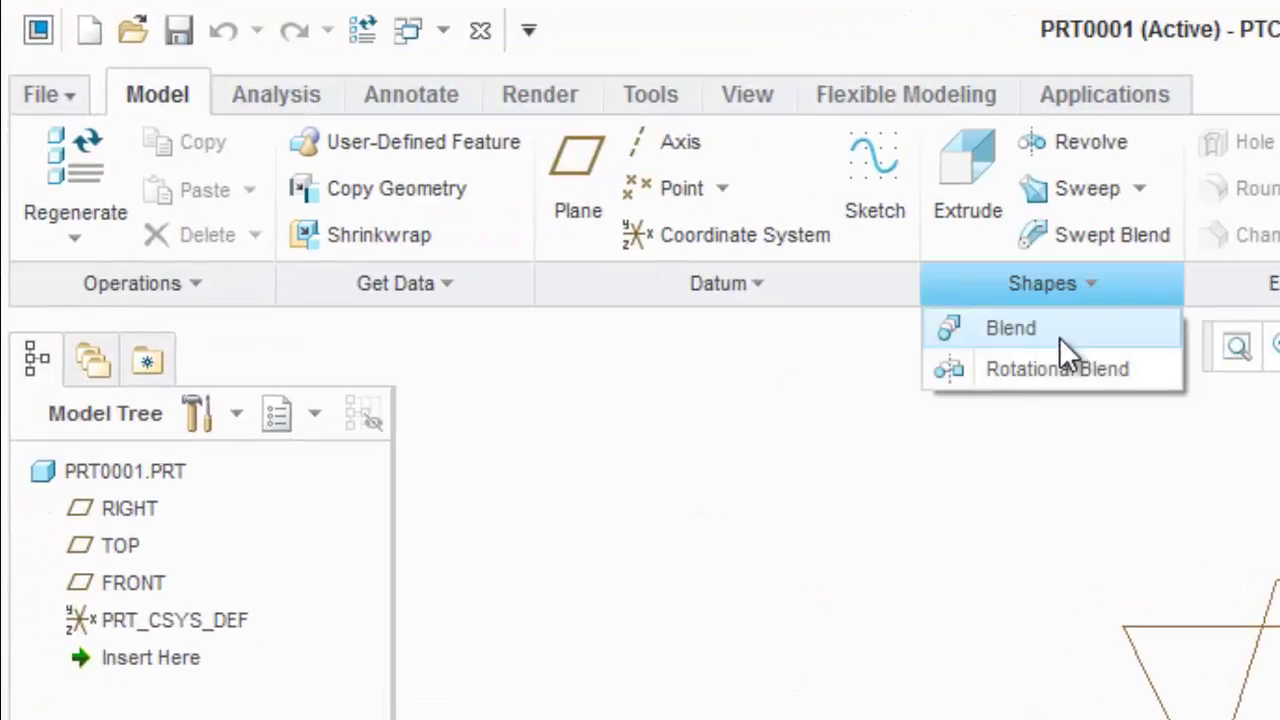
click(979, 328)
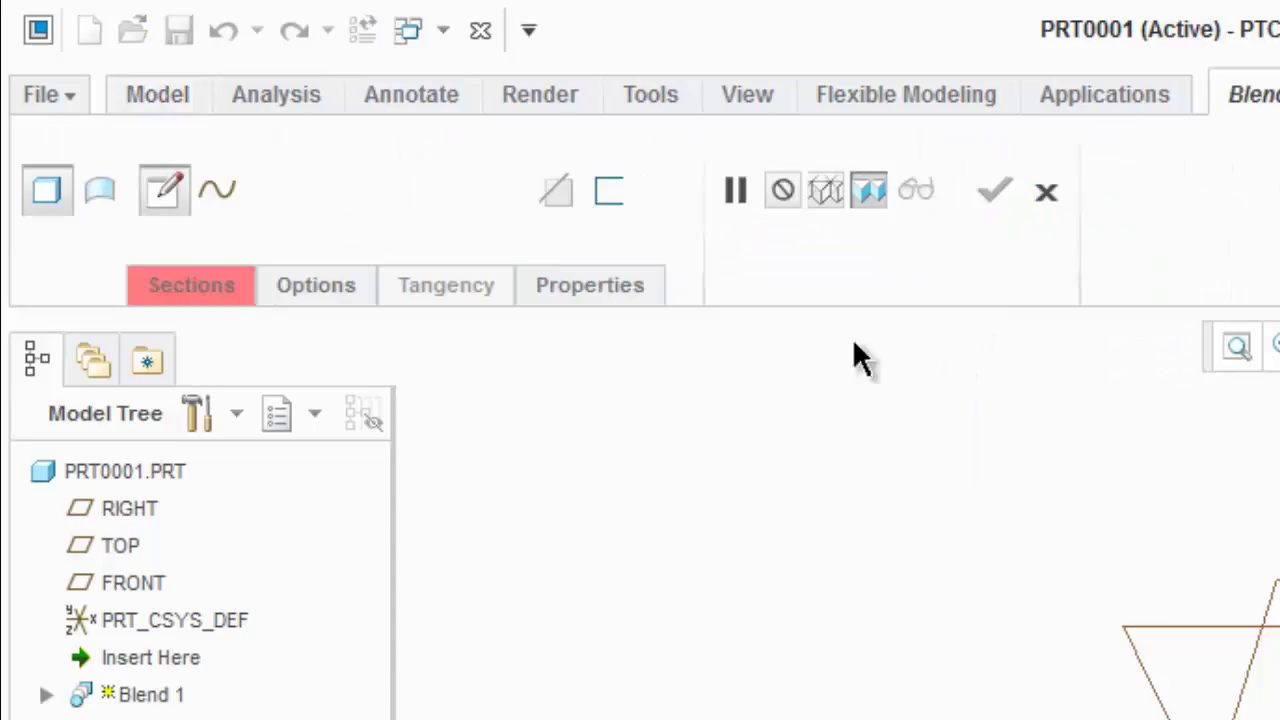
click(231, 285)
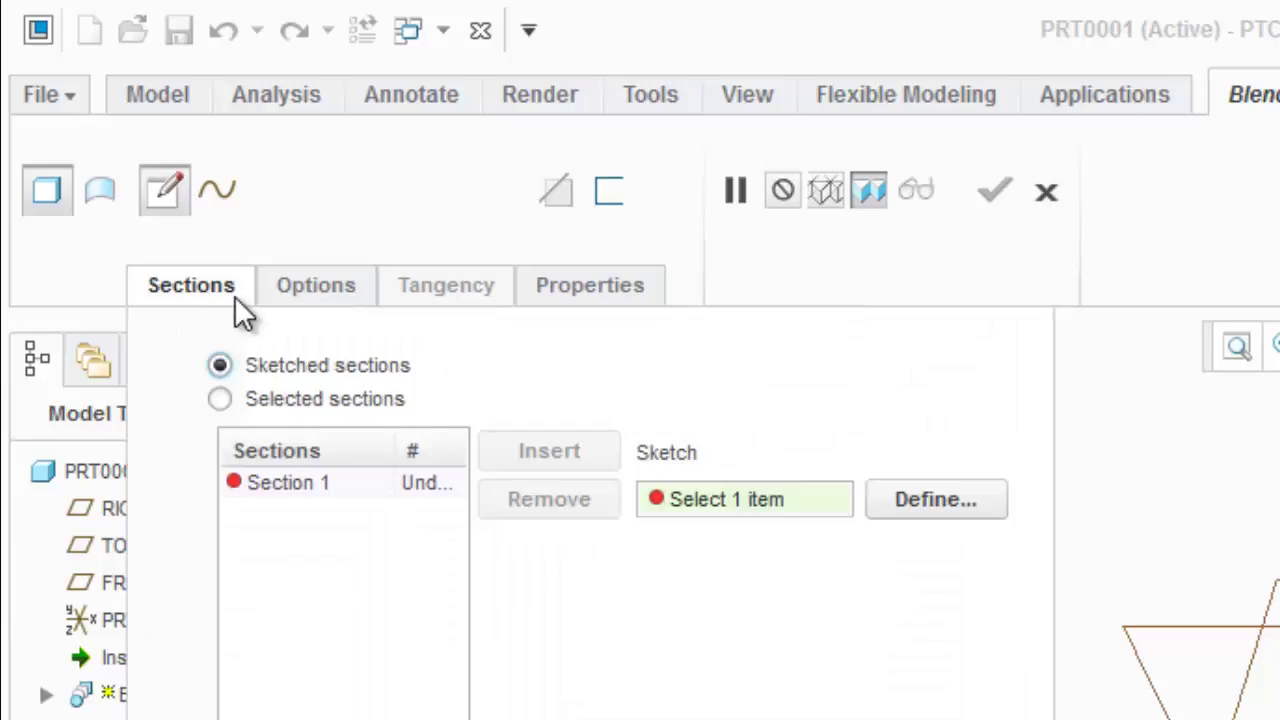
click(321, 482)
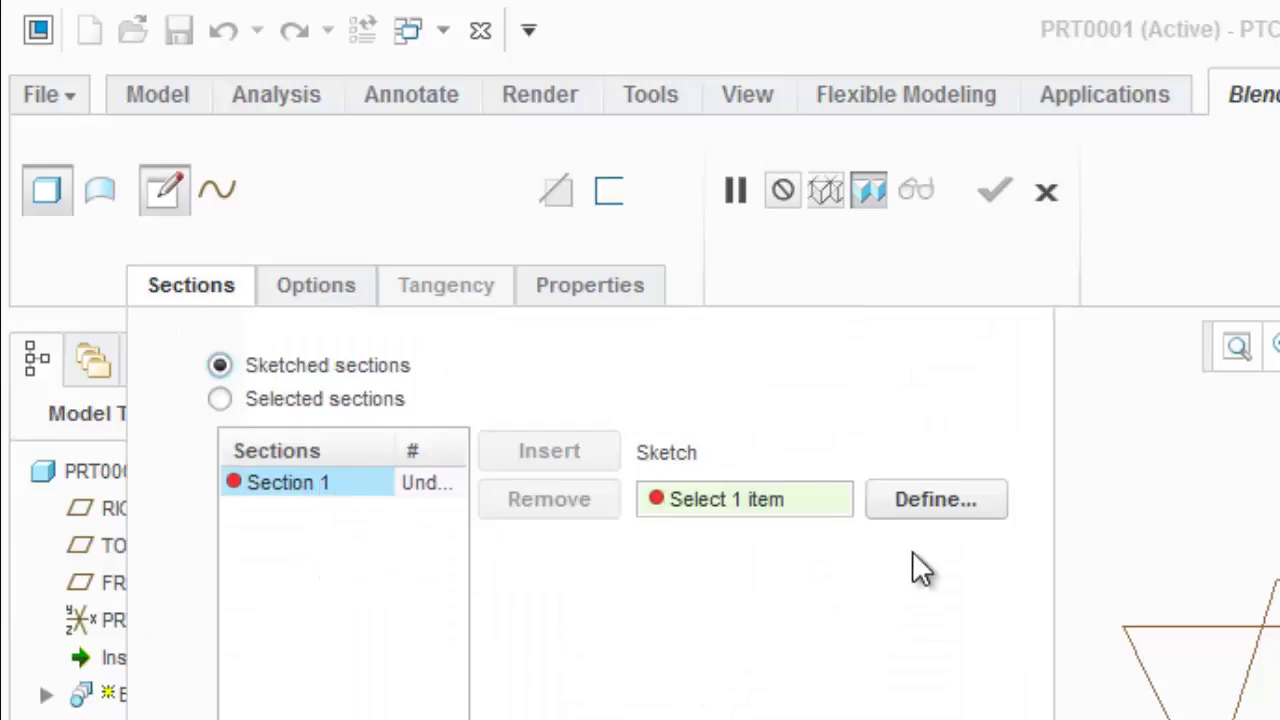
click(940, 500)
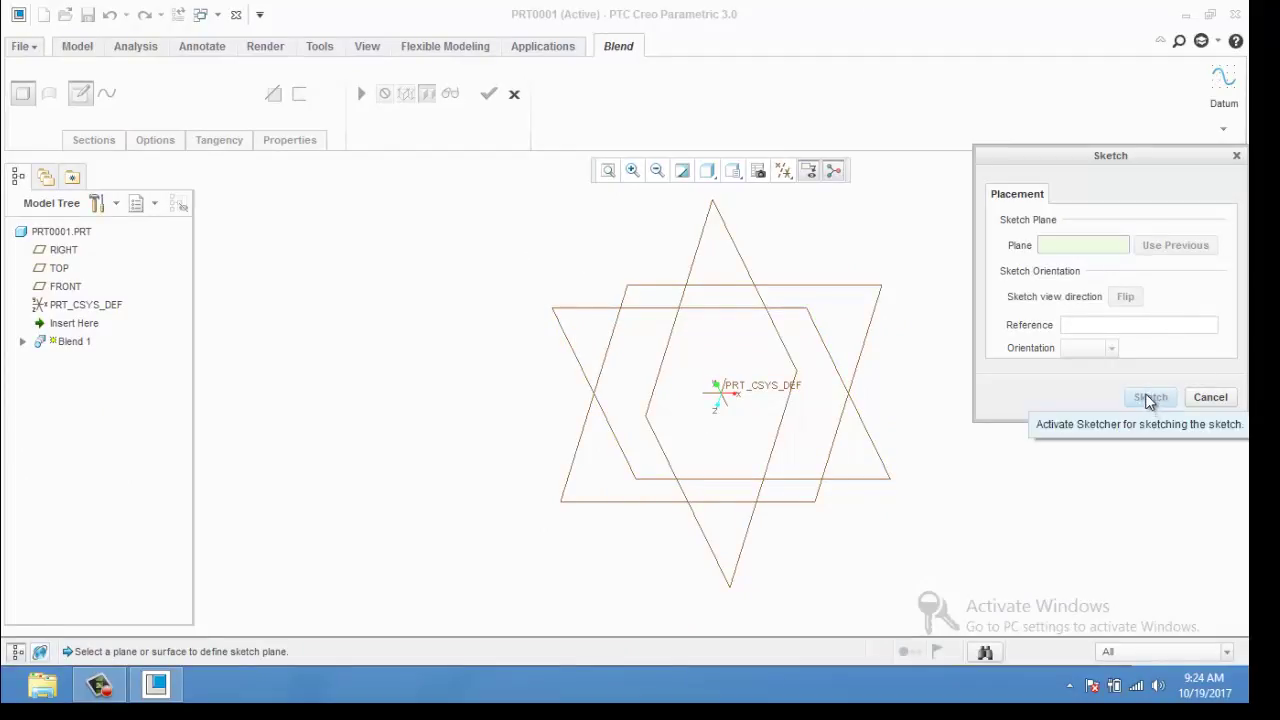
click(612, 310)
click(1148, 397)
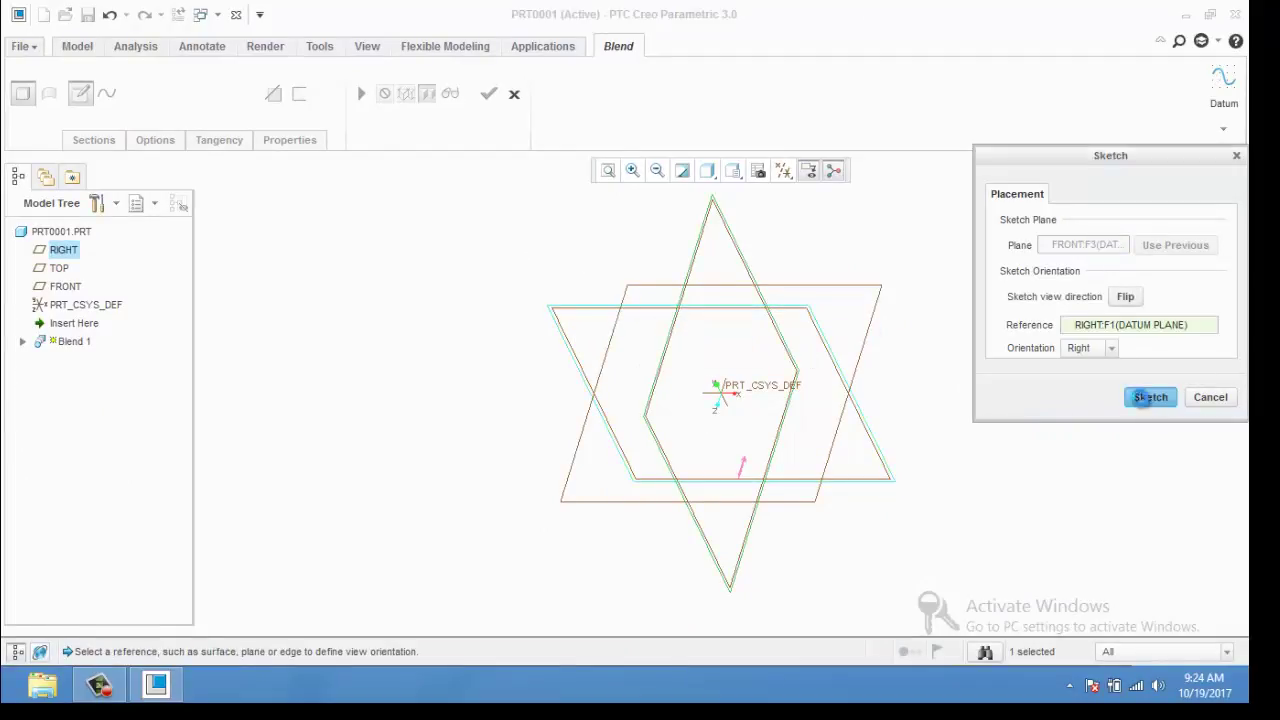
Draw a corner rectangle about the origin as Section 1 and exit the sketch.
click(27, 115)
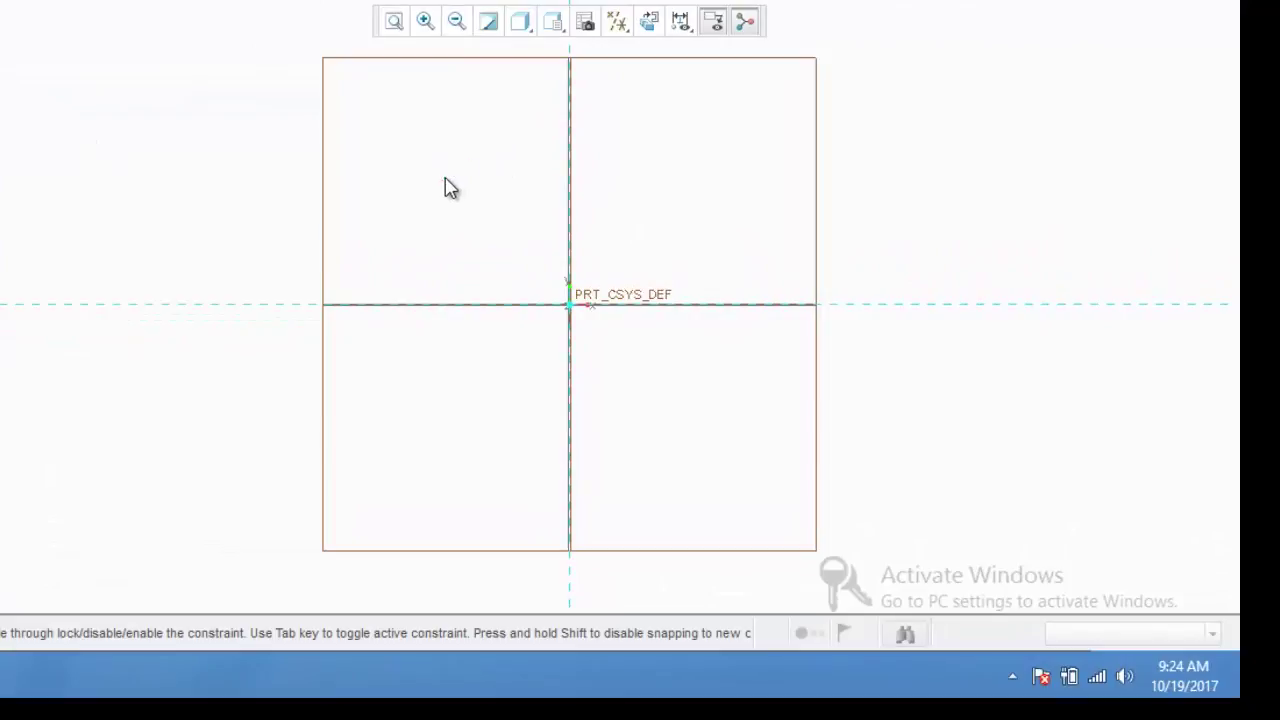
click(443, 177)
click(718, 424)
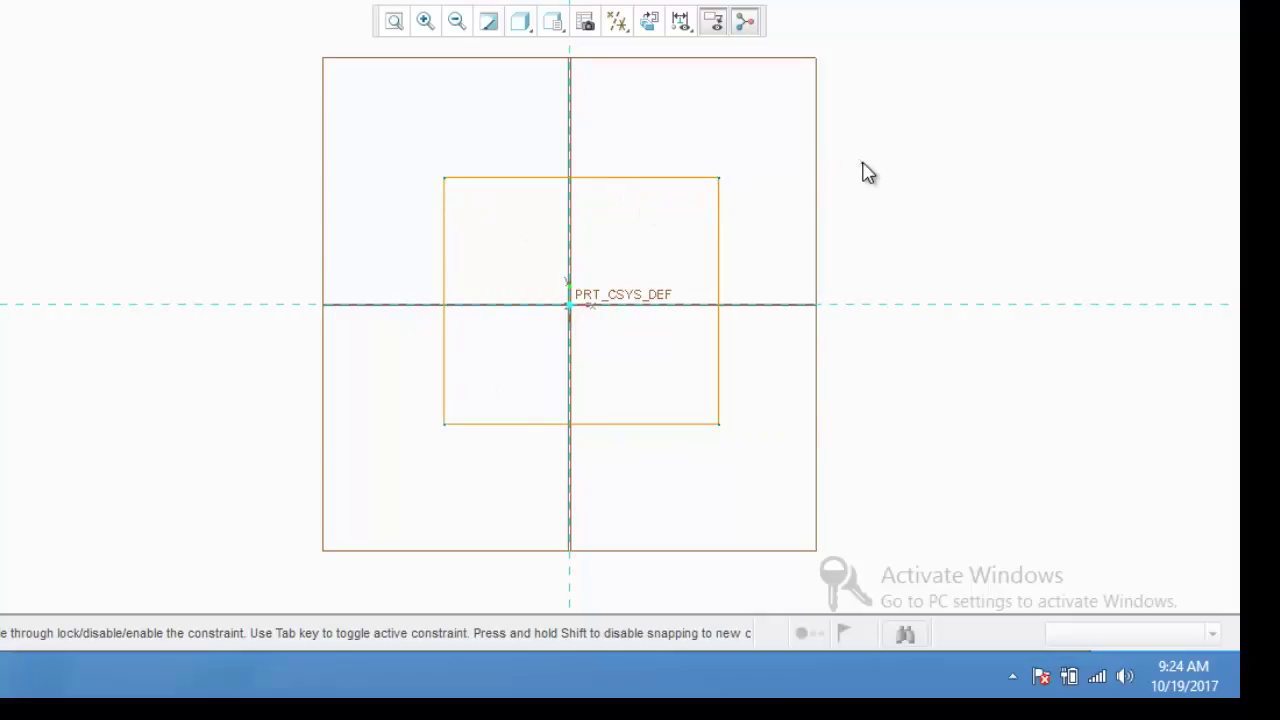
click(1040, 3)
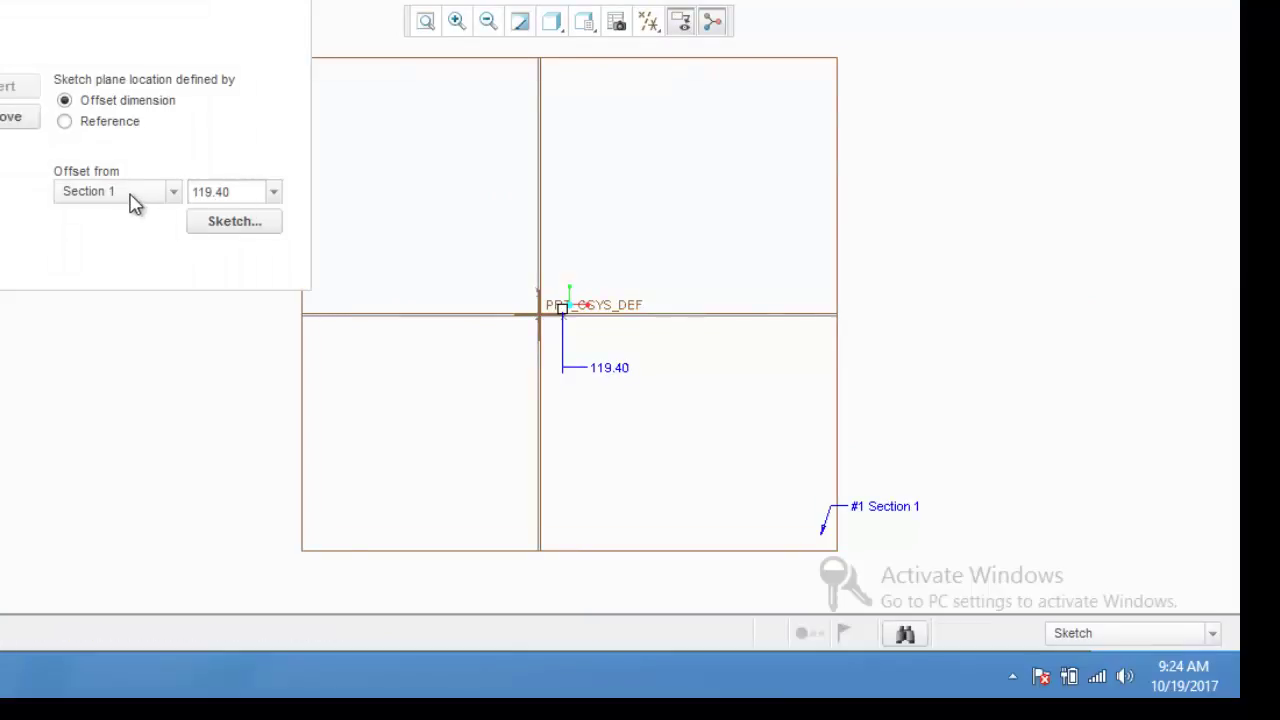
Set Section 2's offset from Section 1 to 230.
double_click(208, 191)
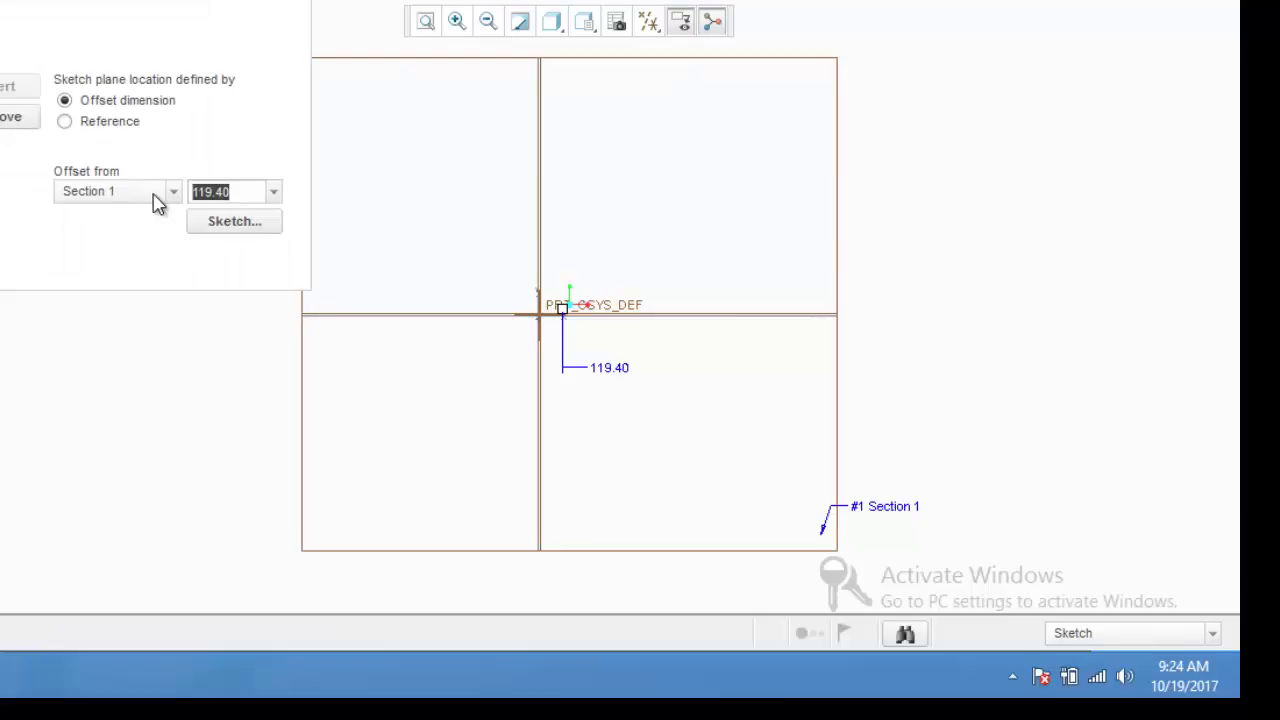
text(2)
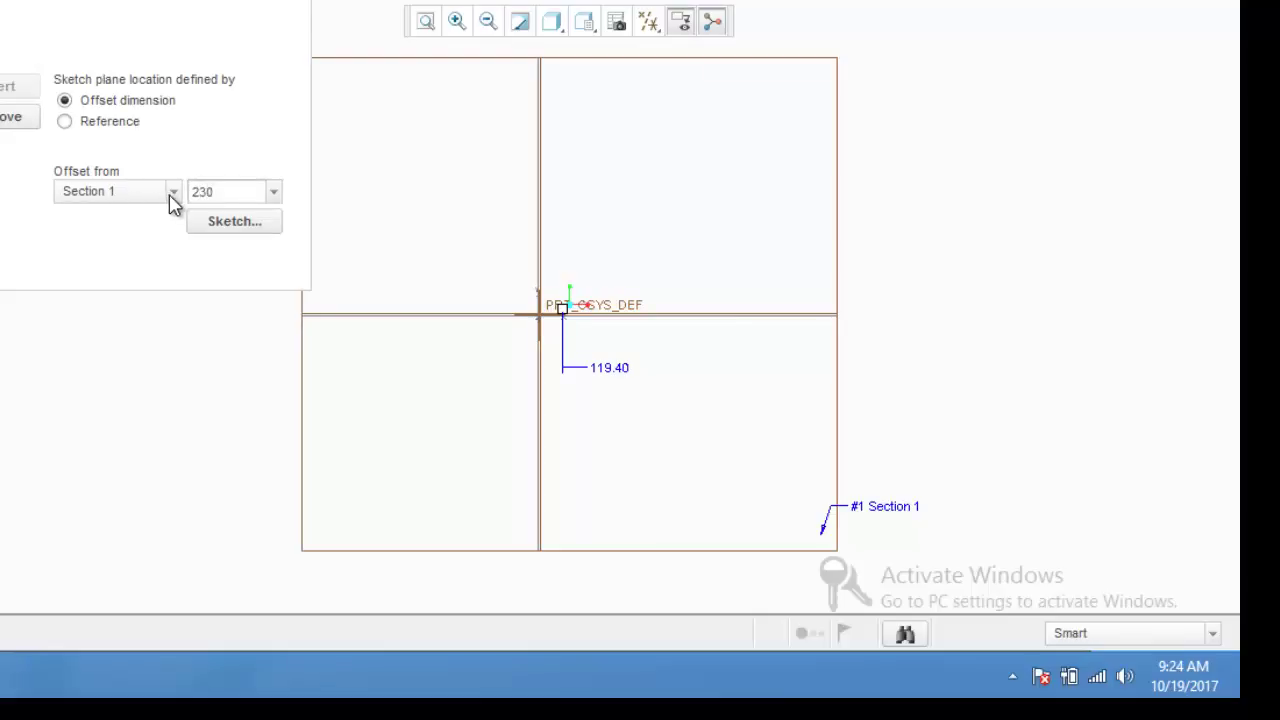
text(30)
key(Return)
Sketch Section 2 as an origin-centred circle divided into four segments matching the rectangle corners.
click(240, 223)
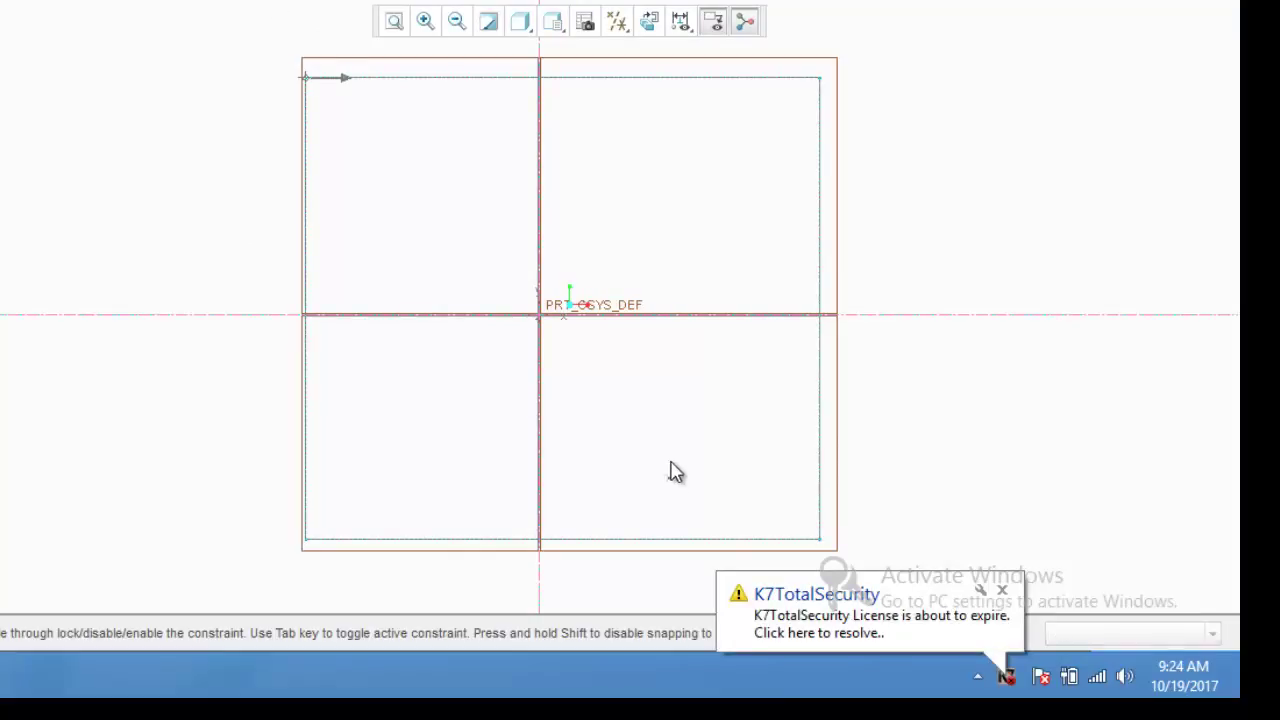
click(543, 318)
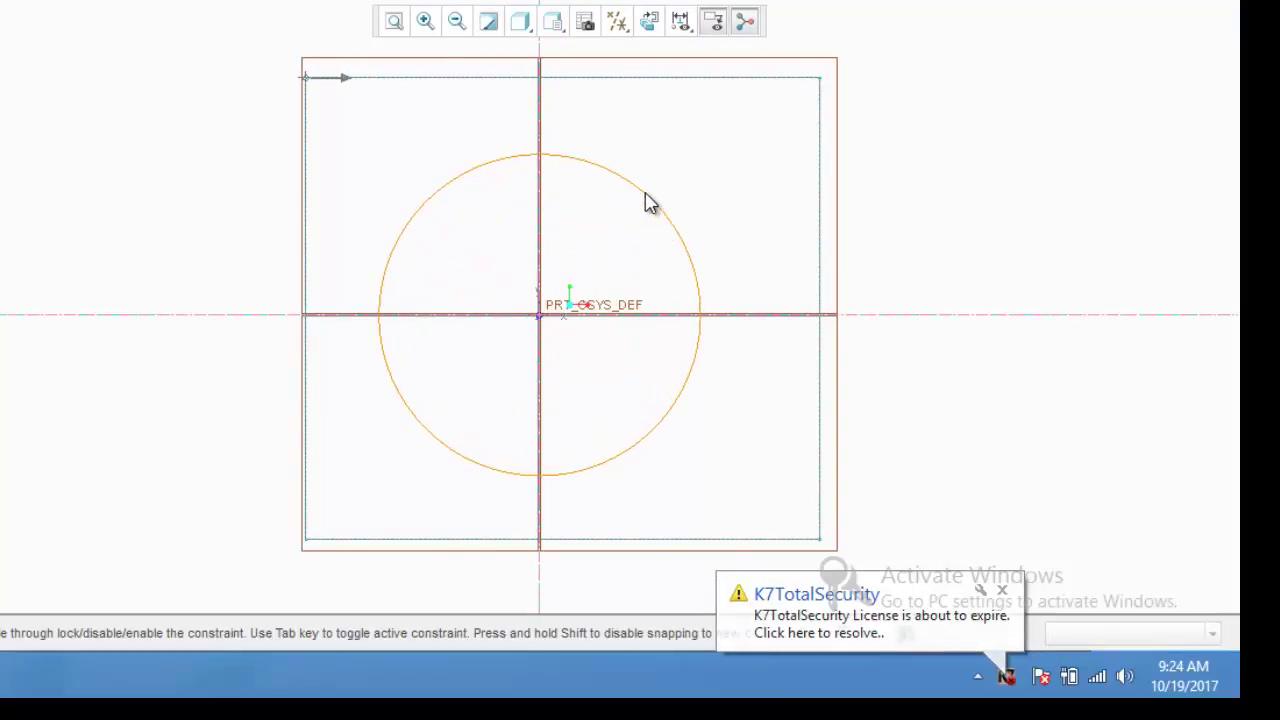
click(643, 197)
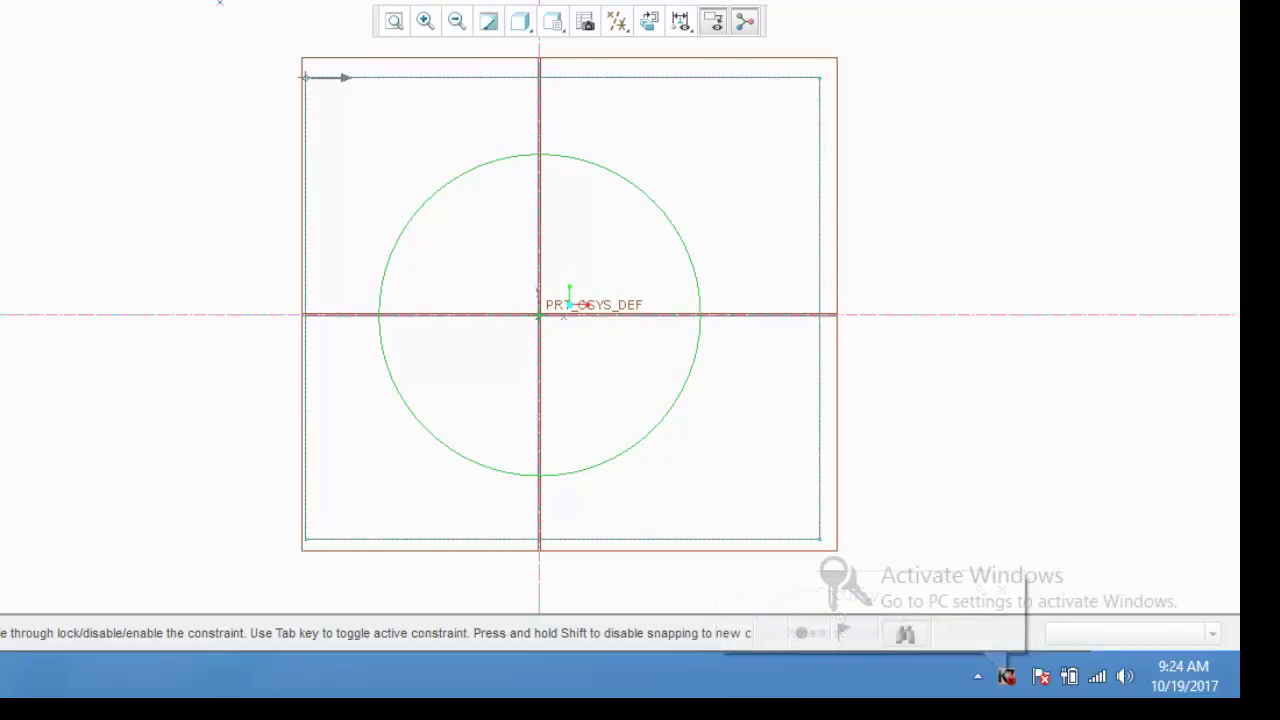
drag(428, 214, 432, 225)
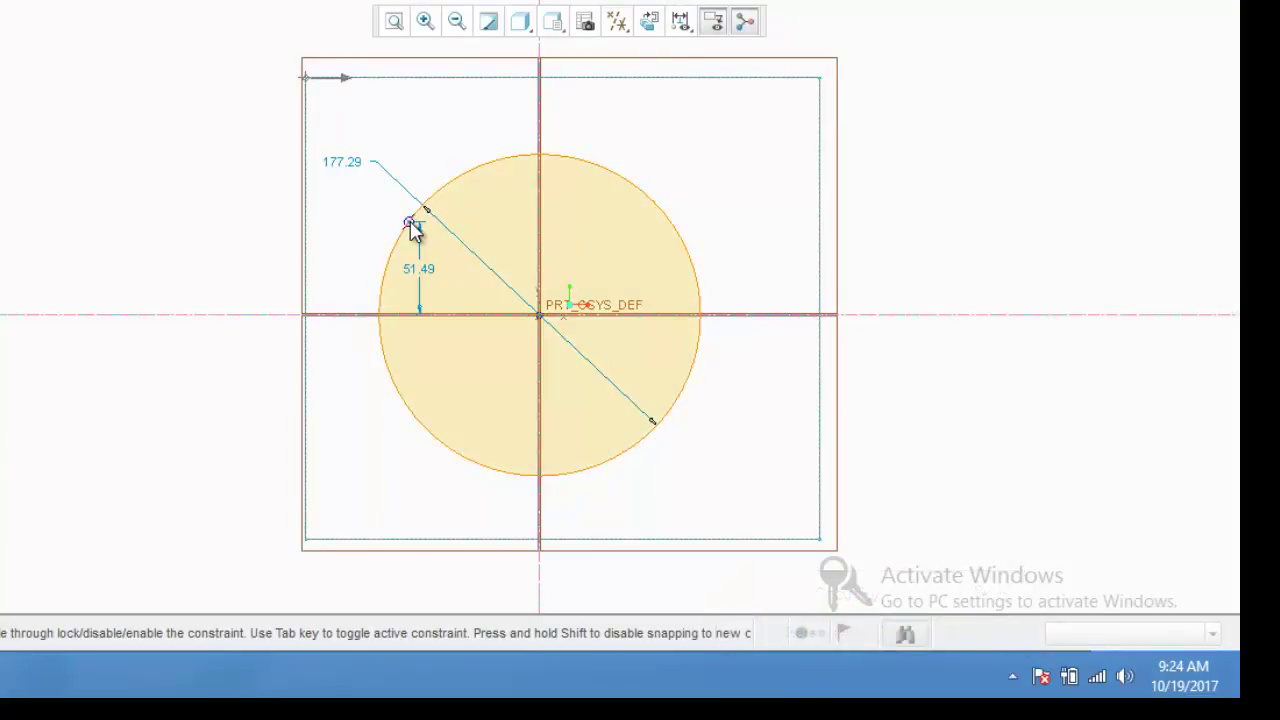
click(409, 221)
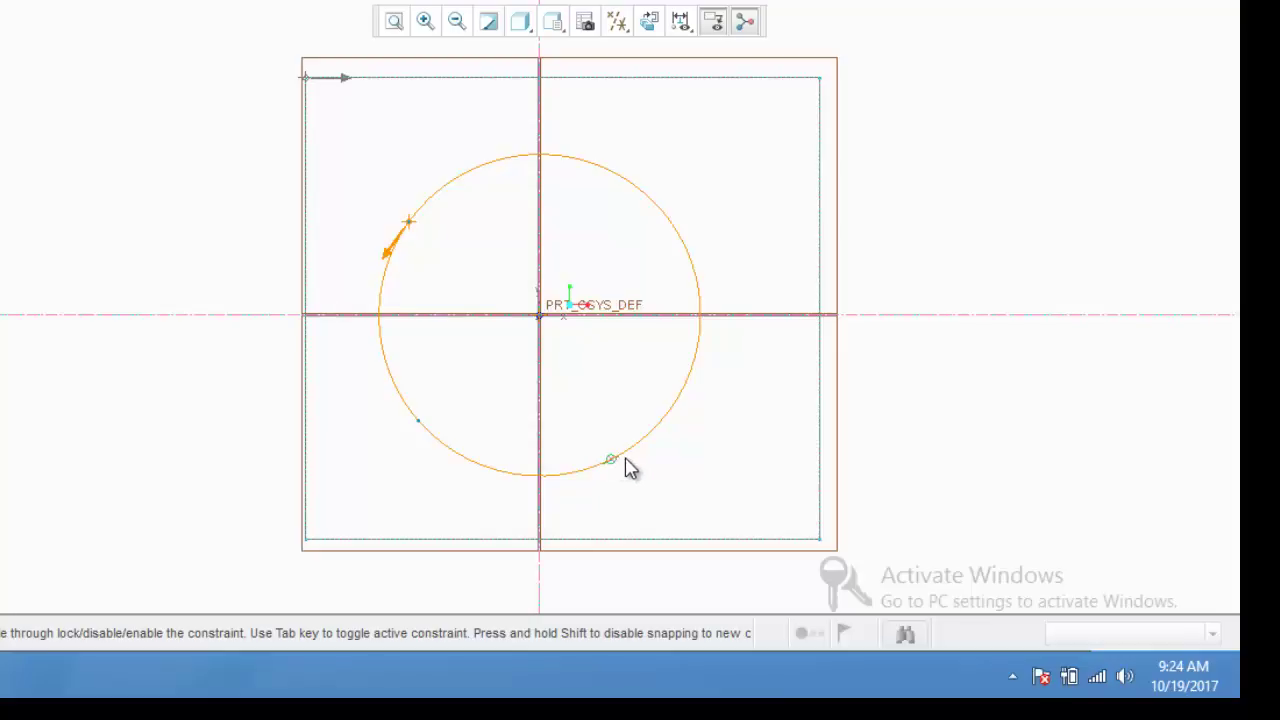
click(653, 429)
click(668, 219)
click(1002, 2)
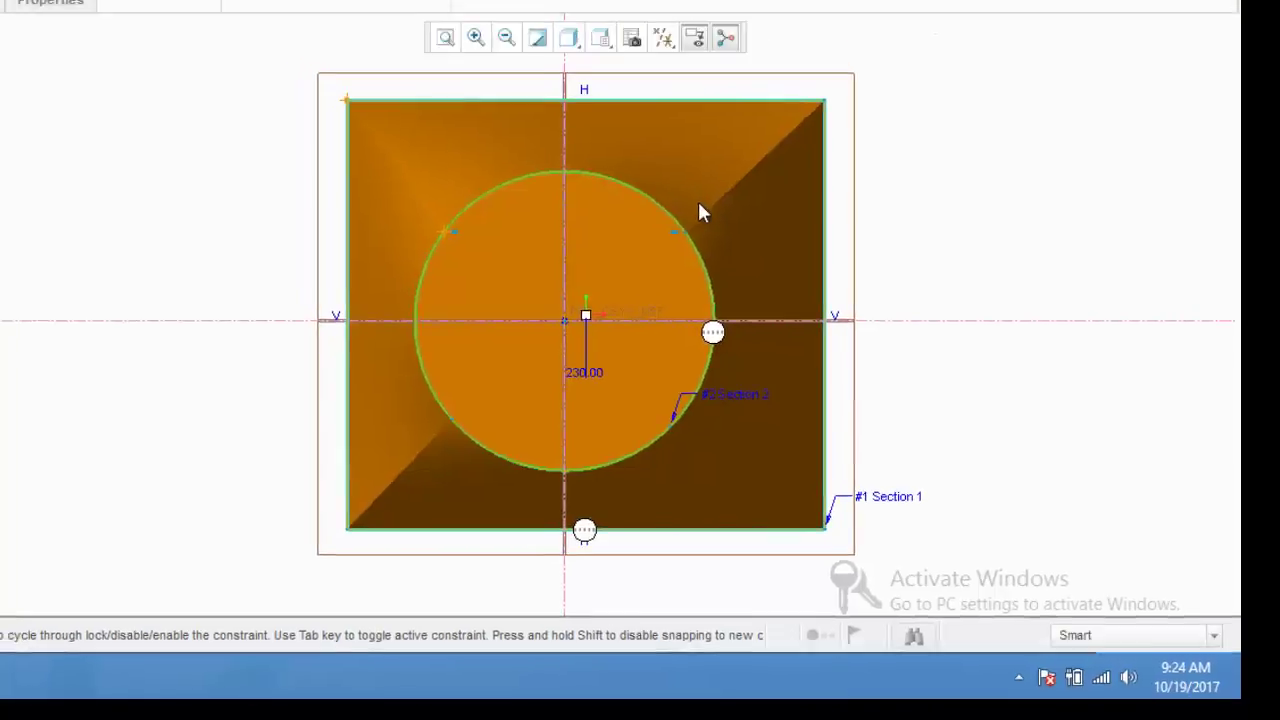
Change Section 2's offset from Section 1 from 230 to 300.
middle_drag(875, 298, 594, 281)
middle_drag(748, 345, 734, 340)
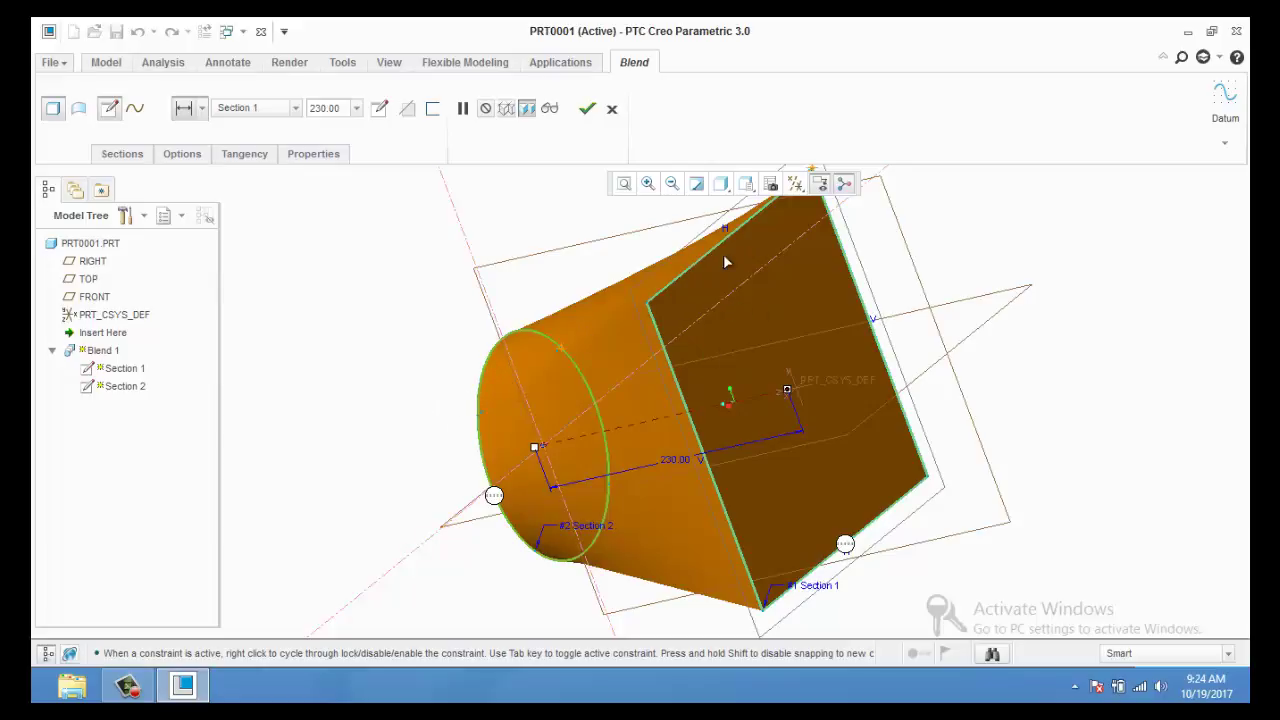
mouse_move(726, 262)
middle_down()
mouse_move(466, 383)
mouse_move(666, 287)
middle_up()
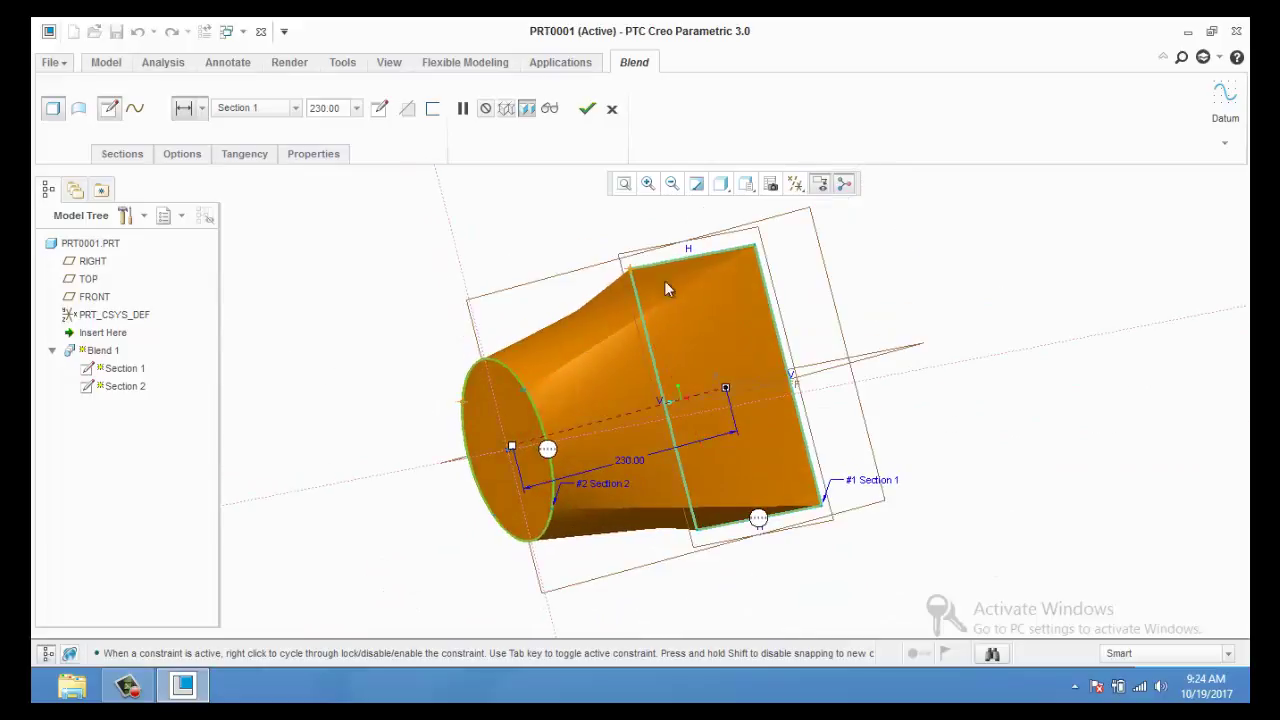
click(120, 154)
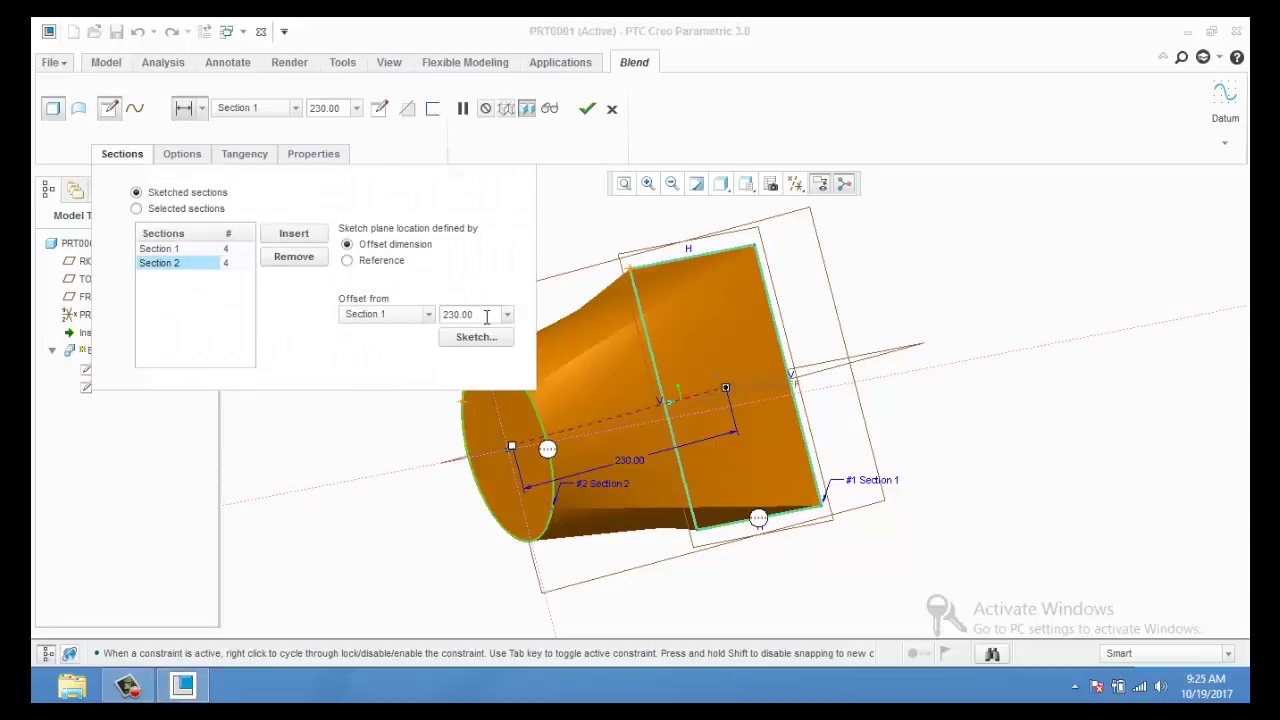
text(300)
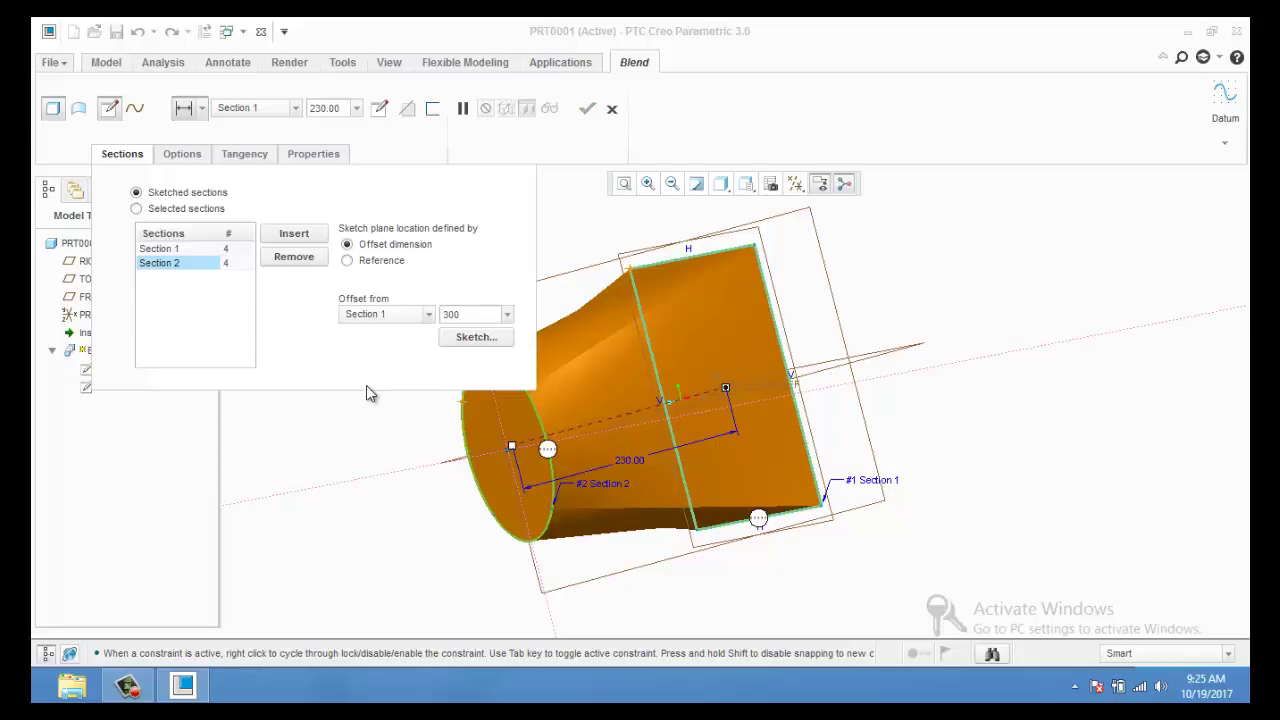
key(Return)
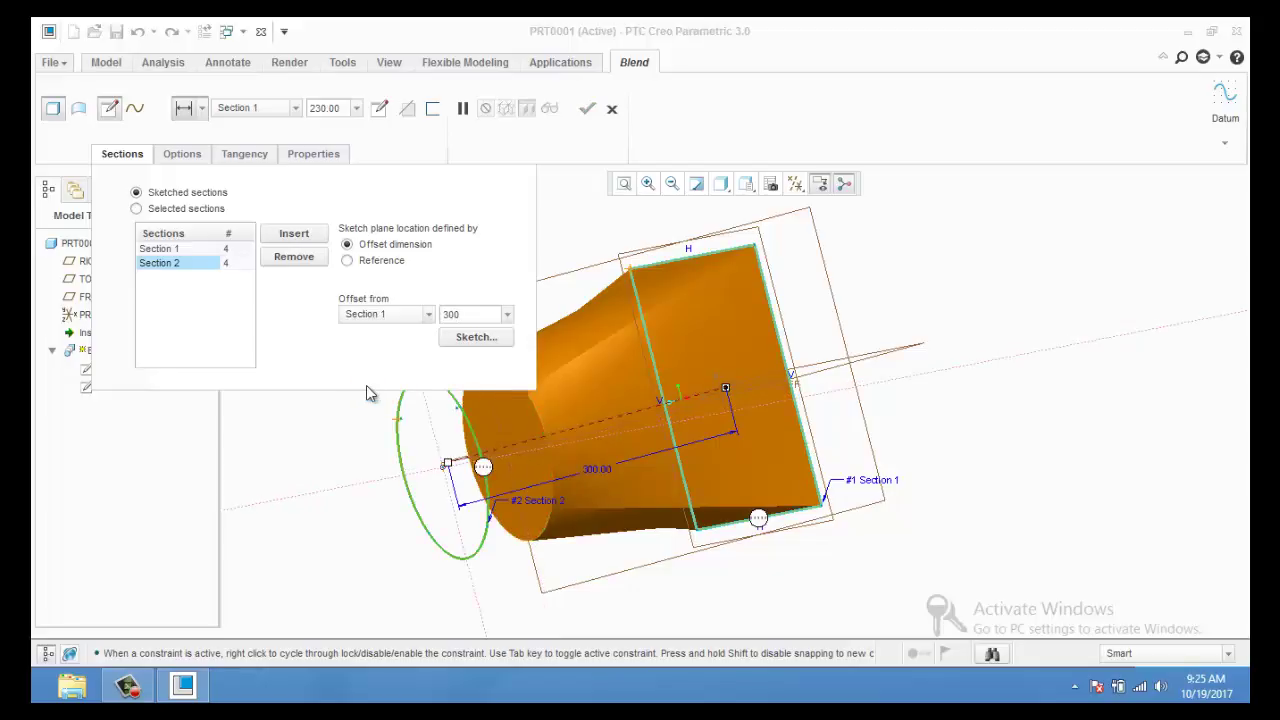
middle_drag(582, 500, 555, 499)
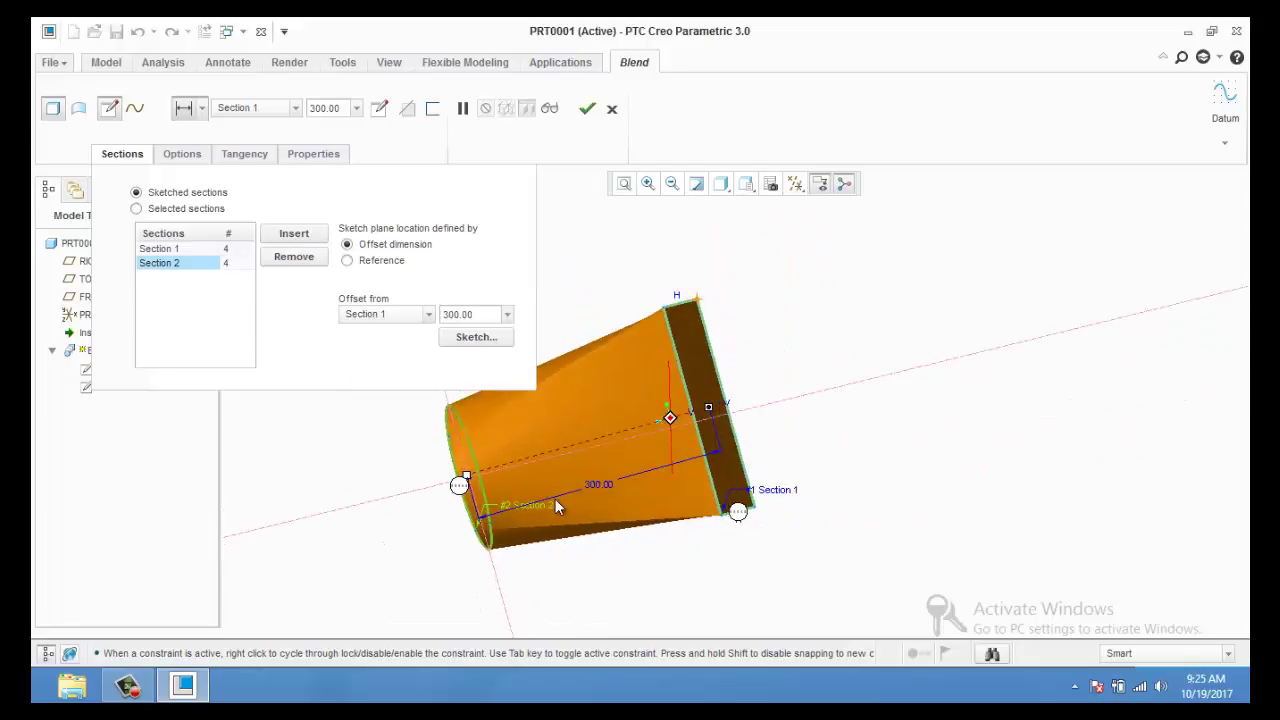
Add Section 3 offset 200 from Section 2 and open its sketch face-on.
click(296, 236)
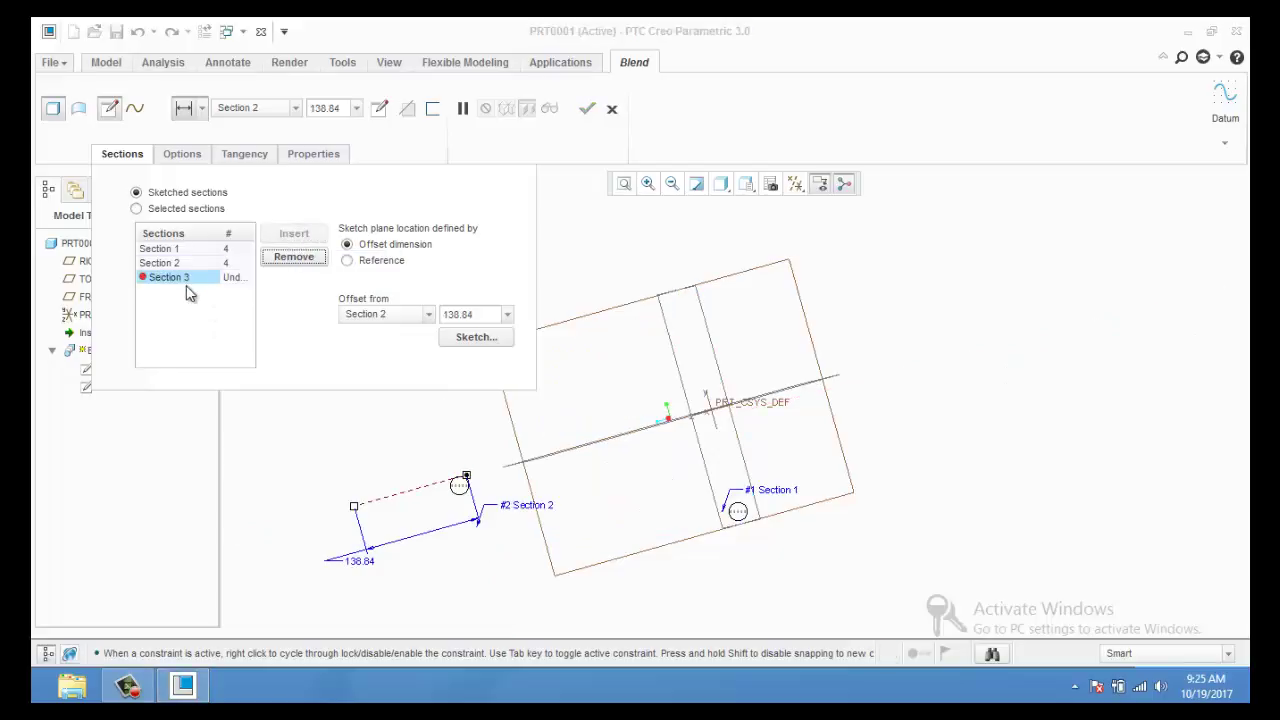
click(427, 315)
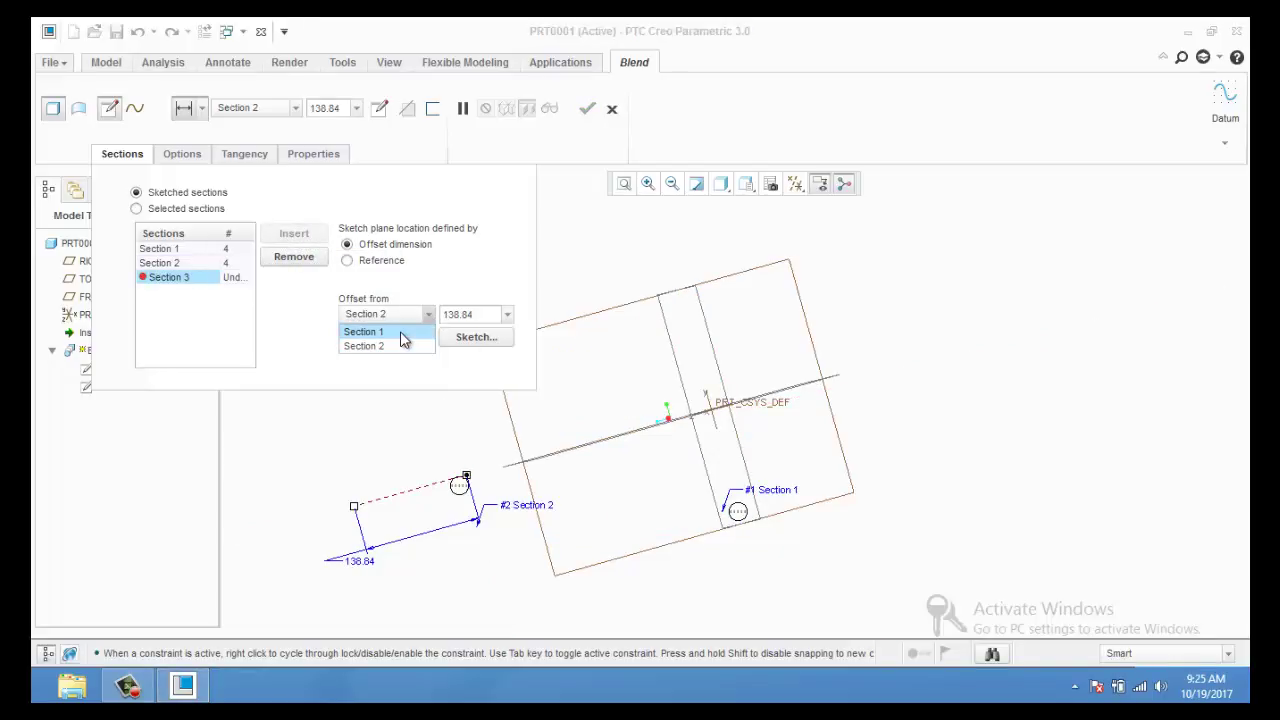
click(400, 332)
click(428, 315)
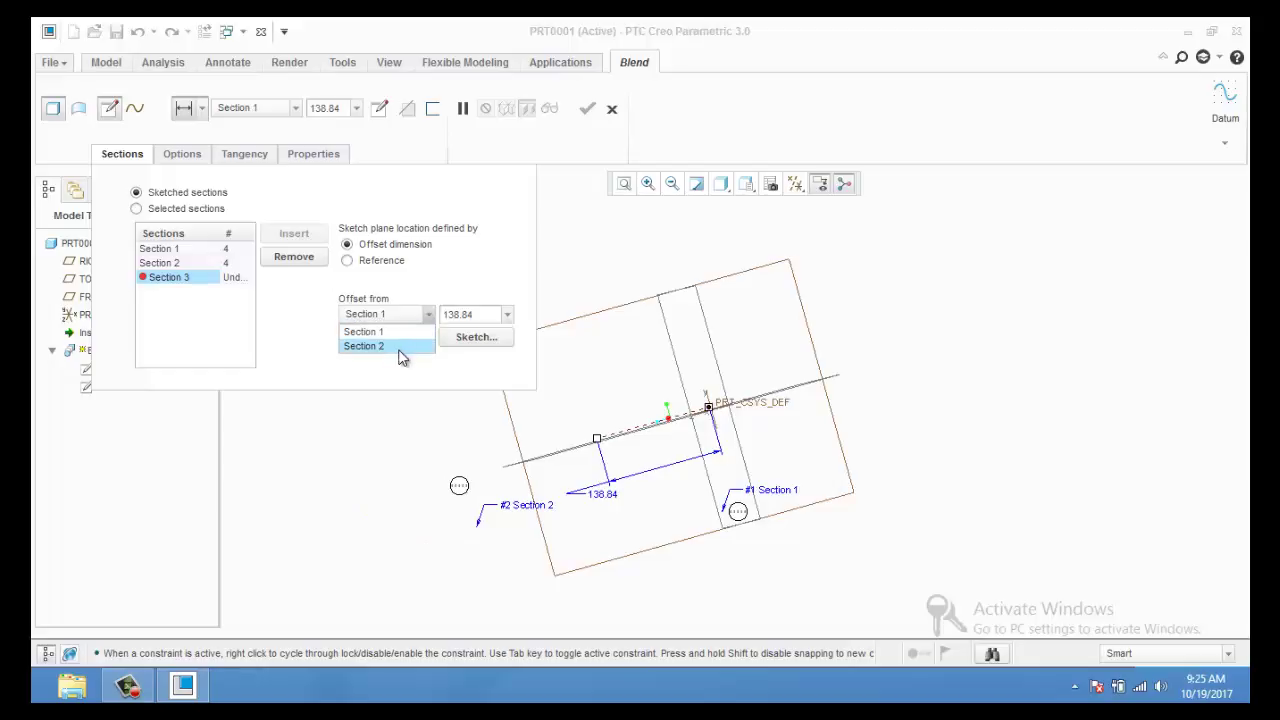
click(401, 346)
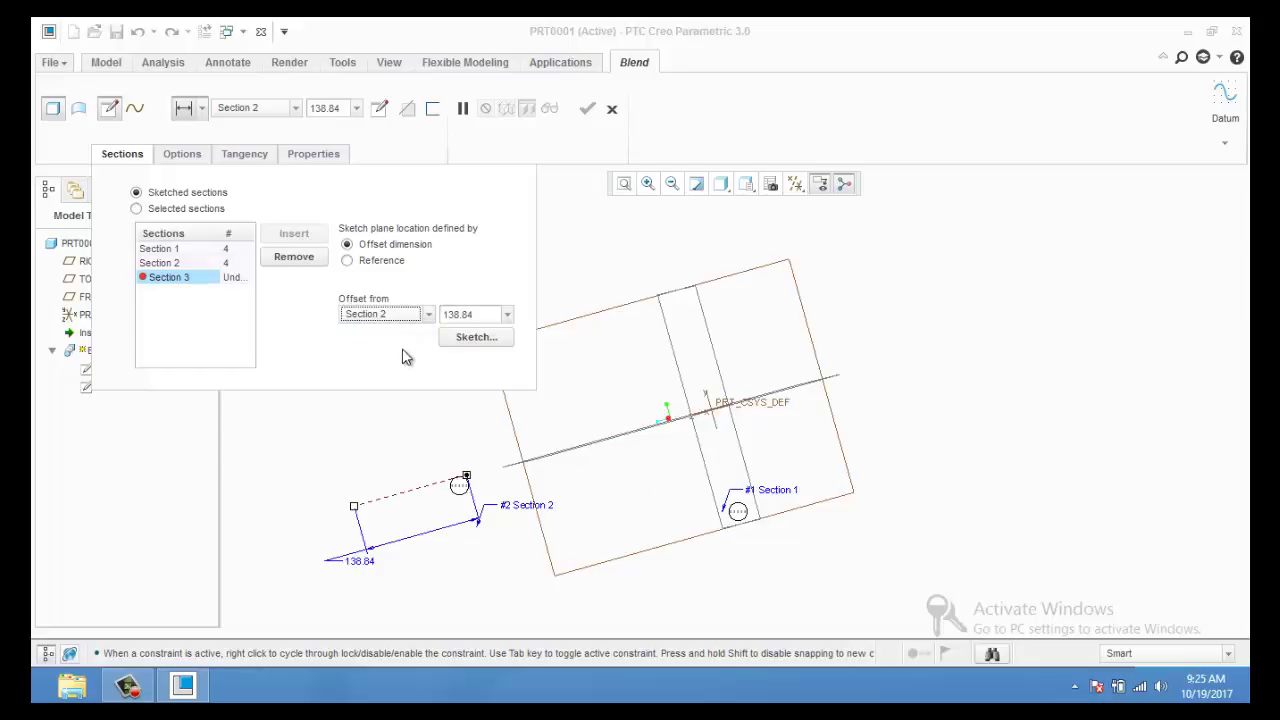
click(486, 315)
text(200)
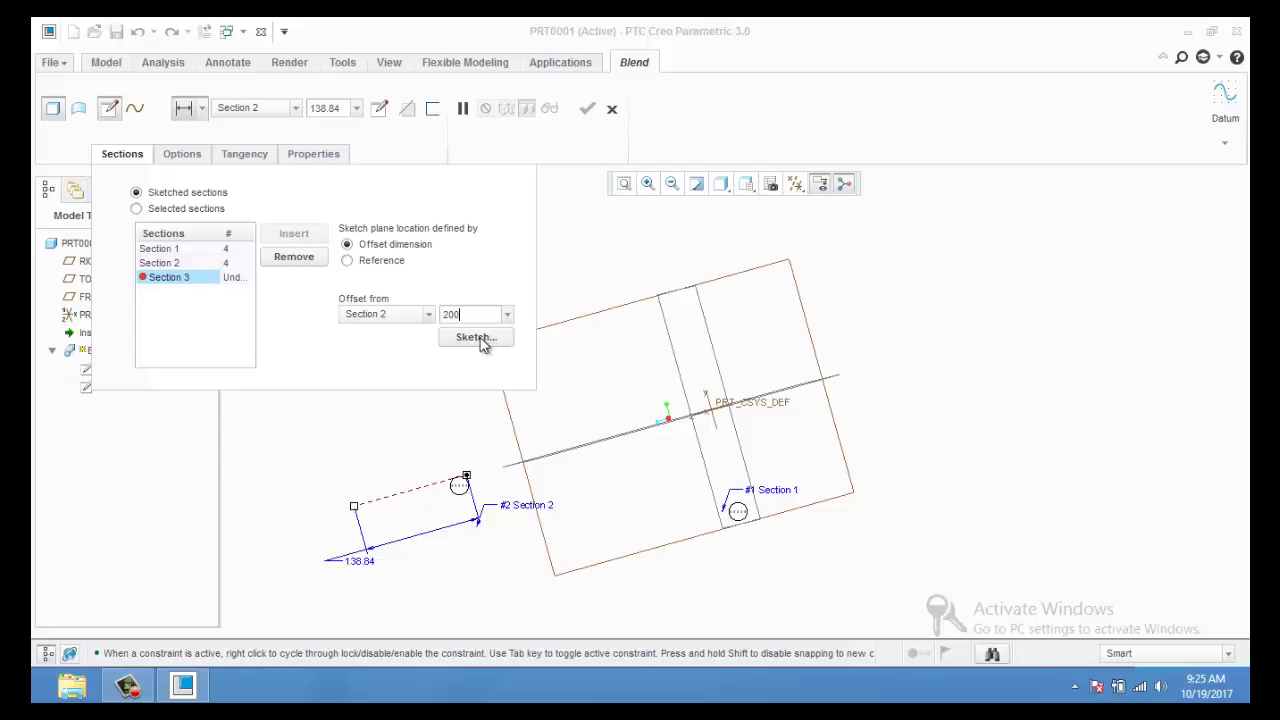
click(477, 337)
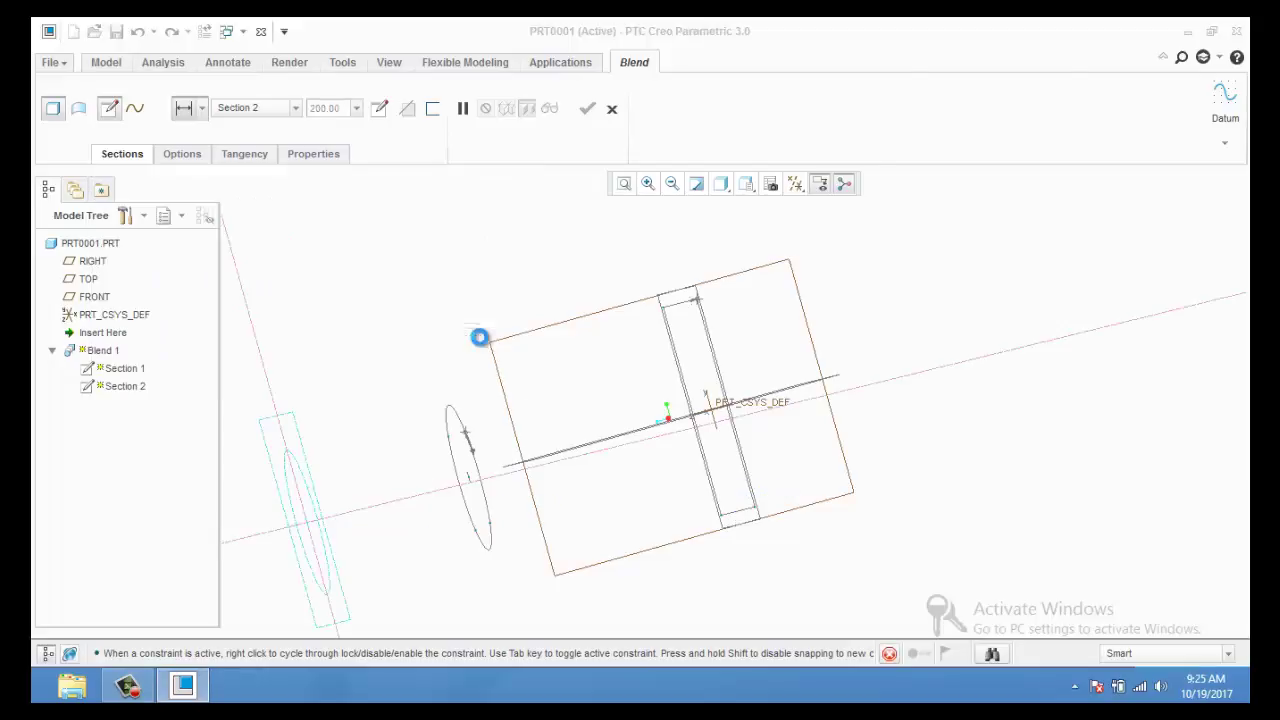
click(63, 137)
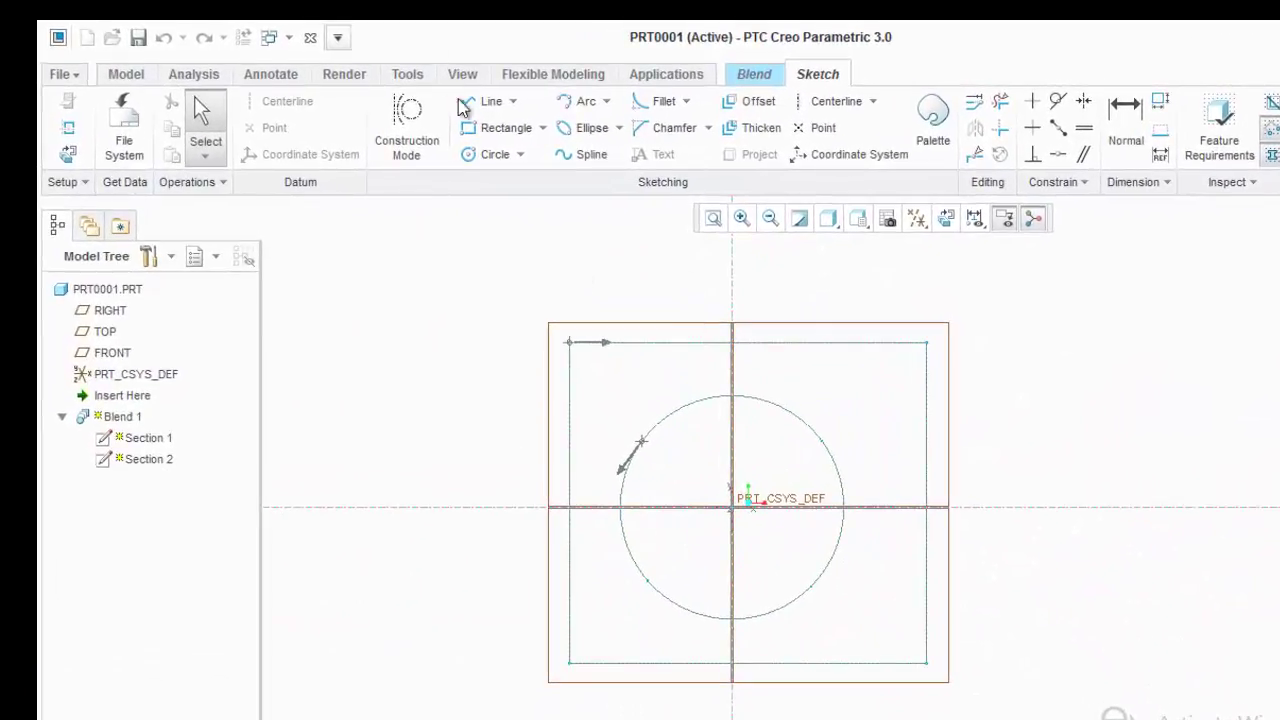
Draw a smaller rectangle inside the outer one as Section 3.
click(500, 128)
click(593, 372)
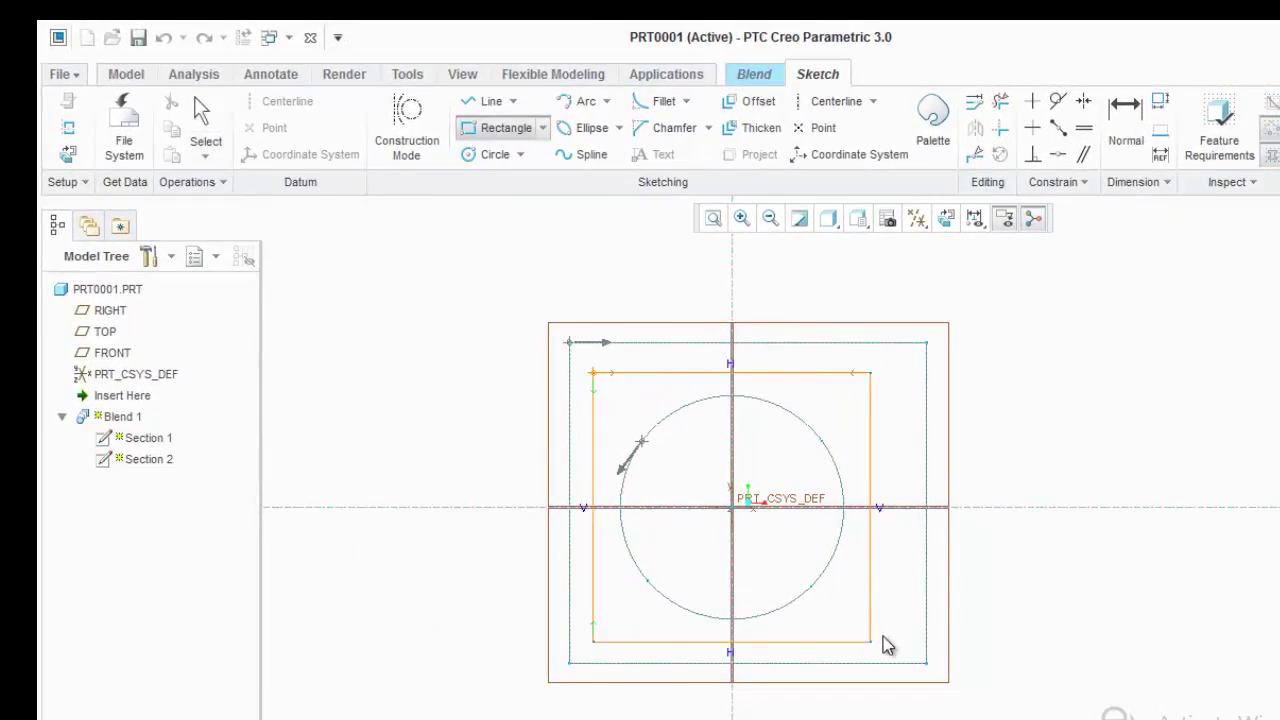
click(884, 645)
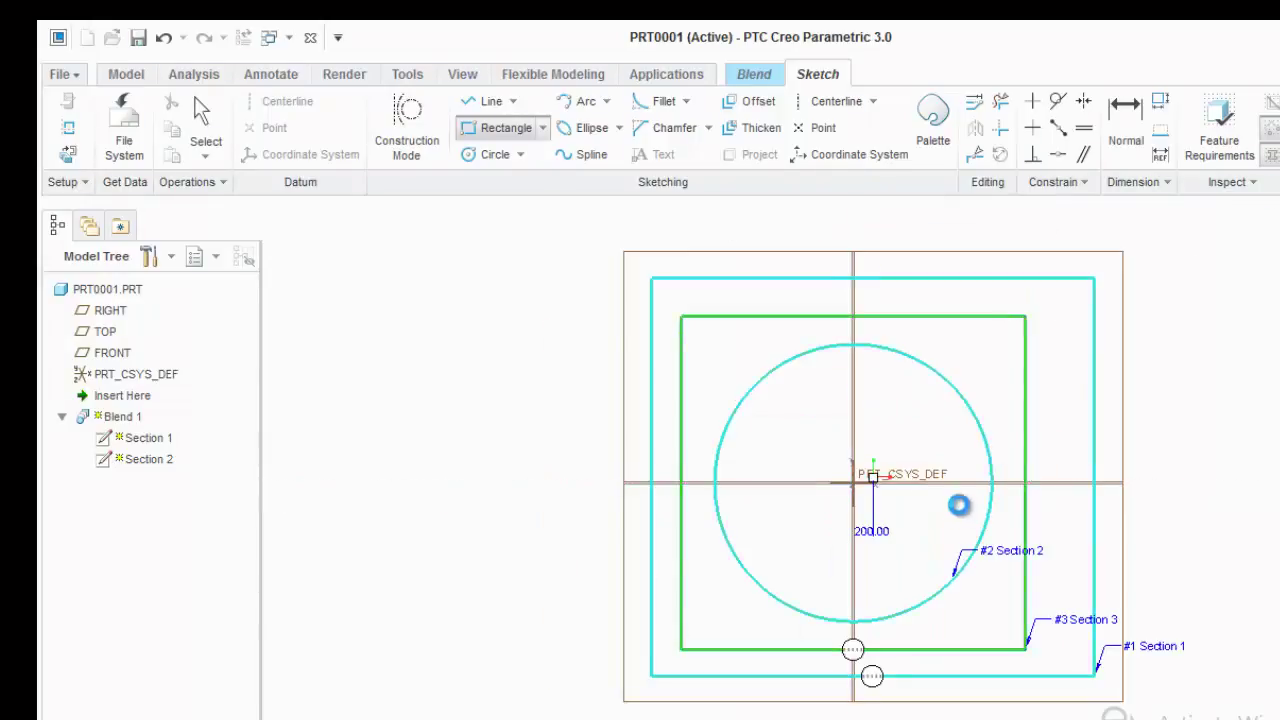
mouse_move(777, 543)
middle_down()
mouse_move(837, 497)
mouse_move(722, 520)
mouse_move(712, 535)
mouse_move(723, 508)
mouse_move(705, 517)
middle_up()
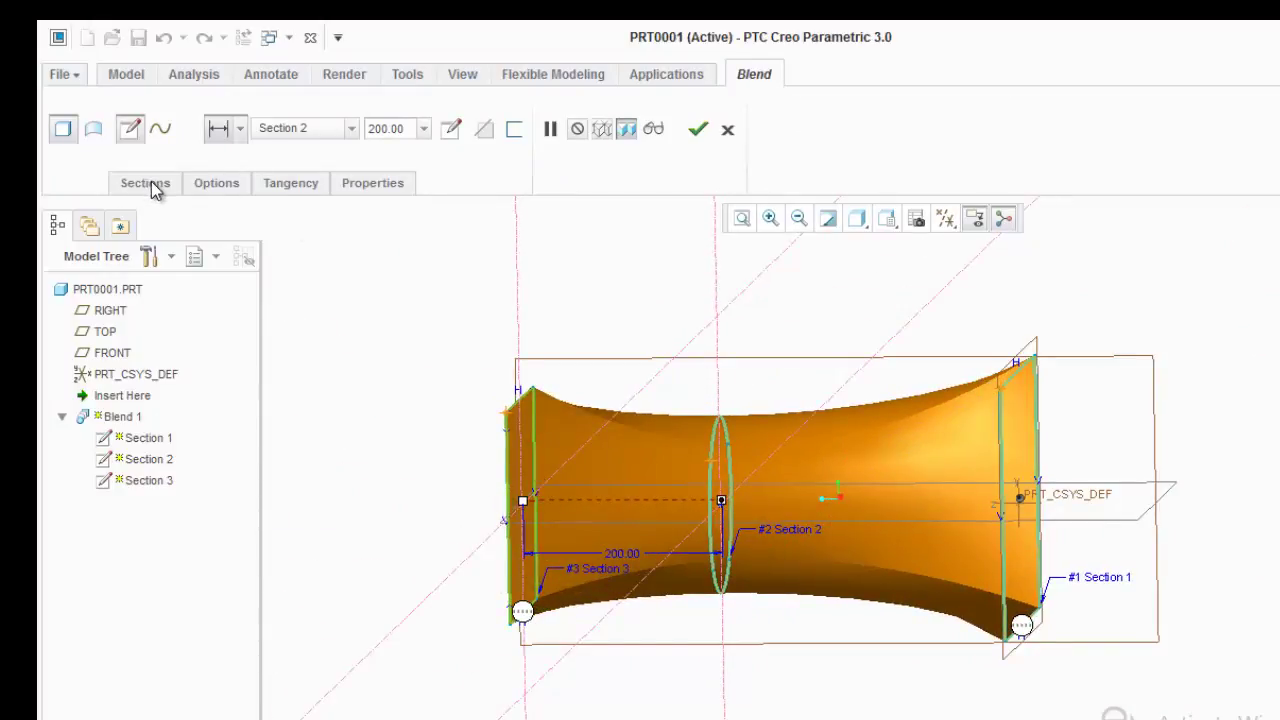
click(146, 184)
Insert Section 4 offset 190.08 from Section 3 and sketch a trimmed triangle.
click(350, 278)
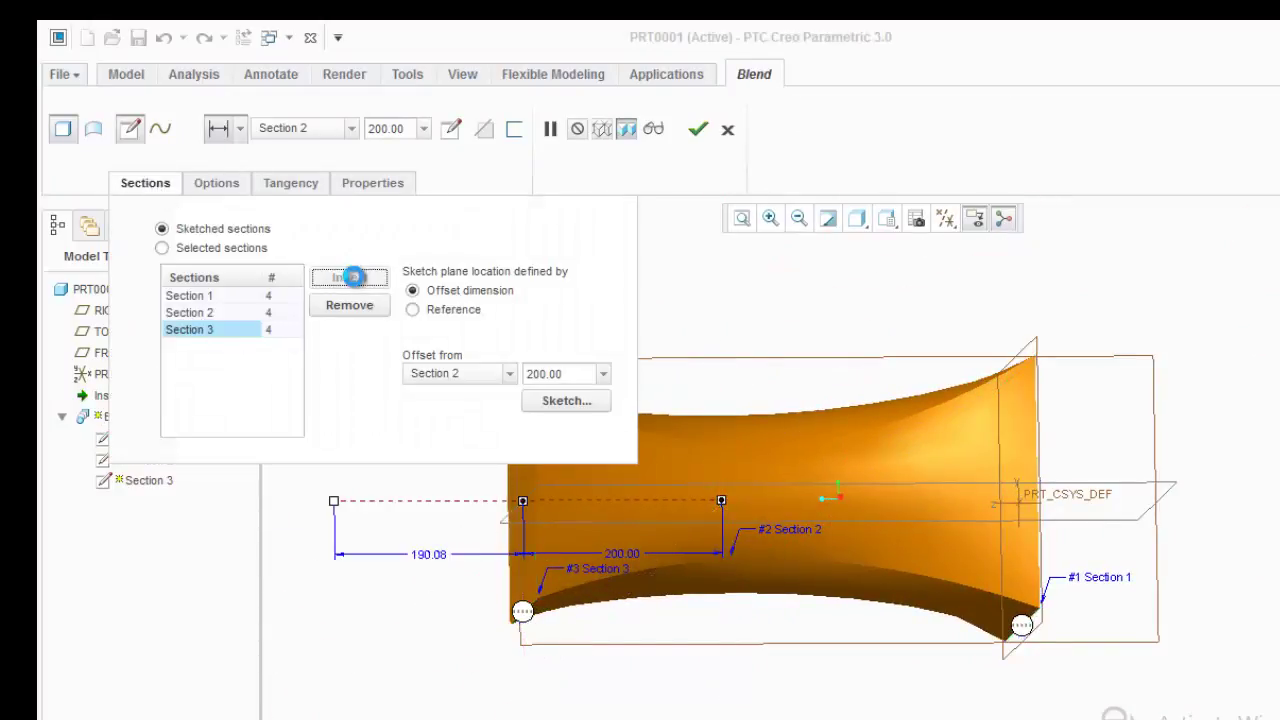
click(575, 401)
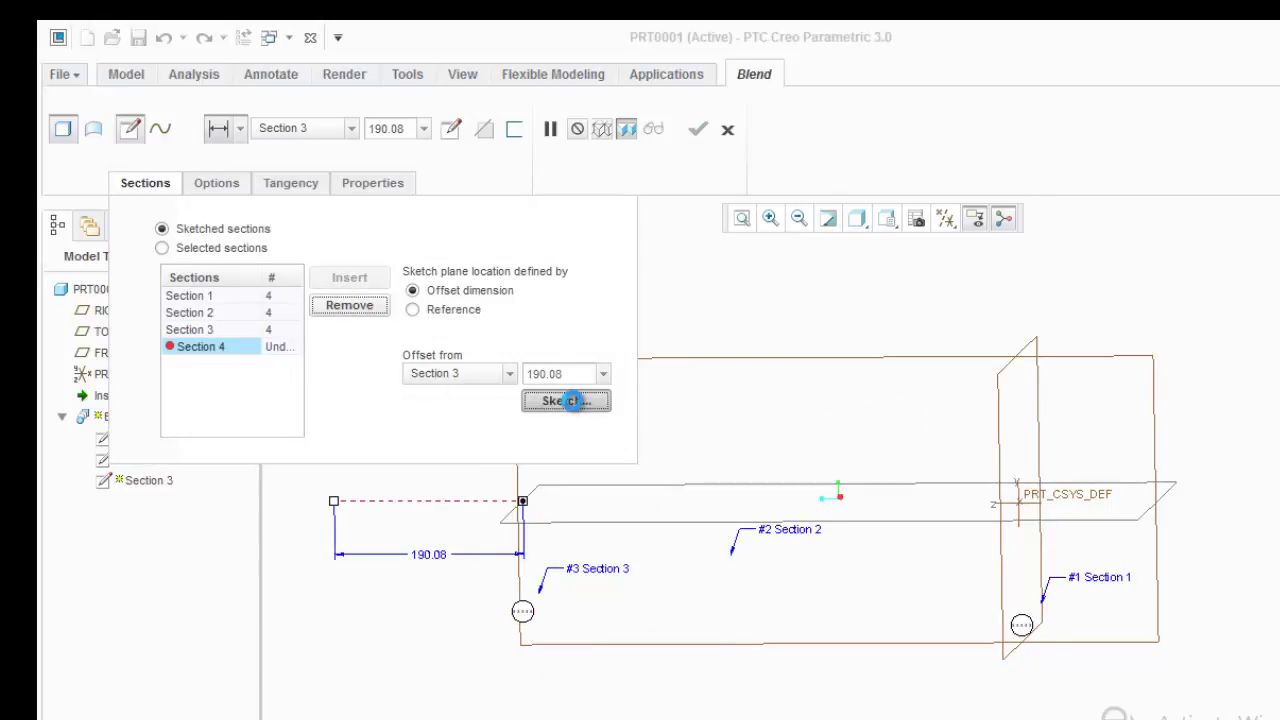
click(68, 151)
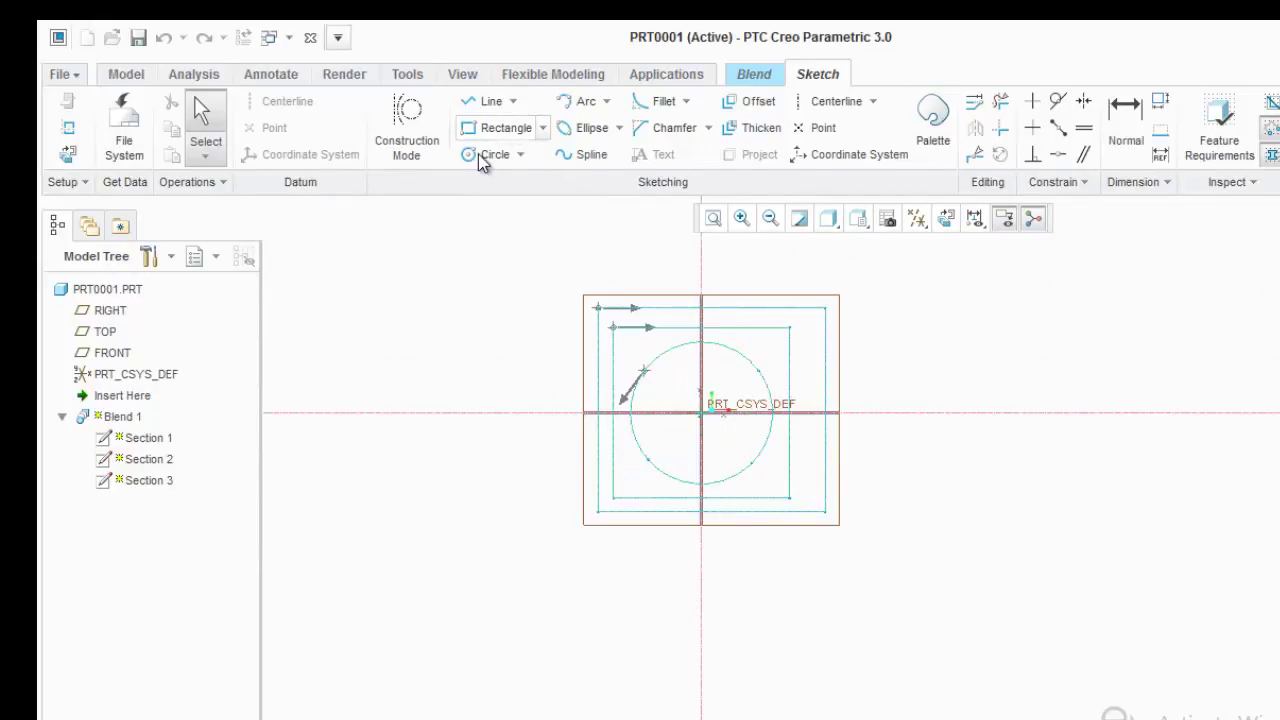
click(496, 101)
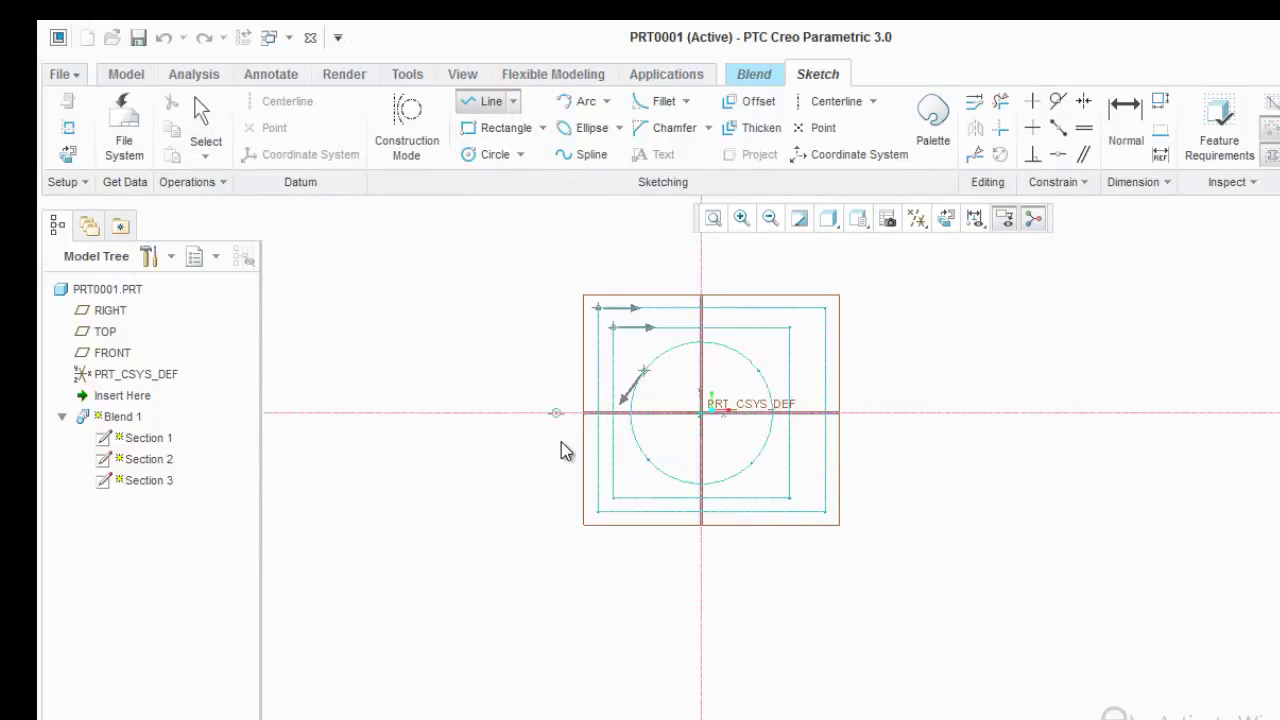
click(690, 272)
click(912, 446)
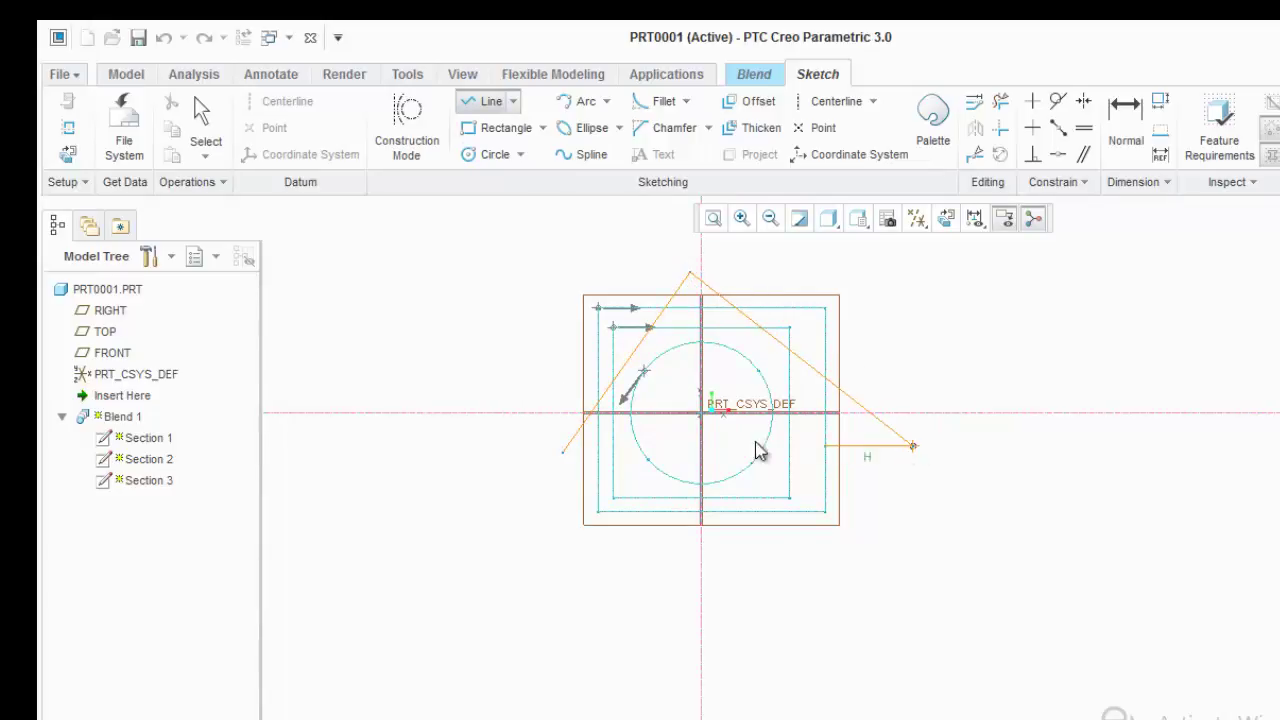
click(563, 452)
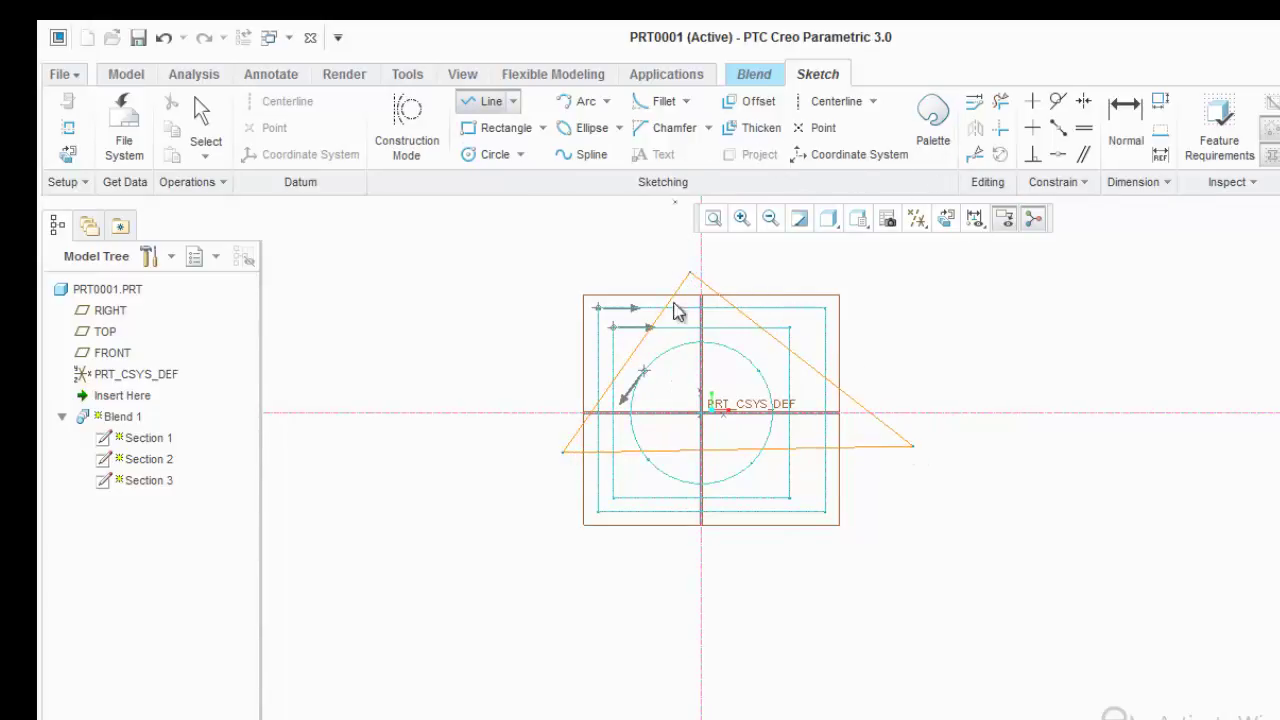
click(973, 154)
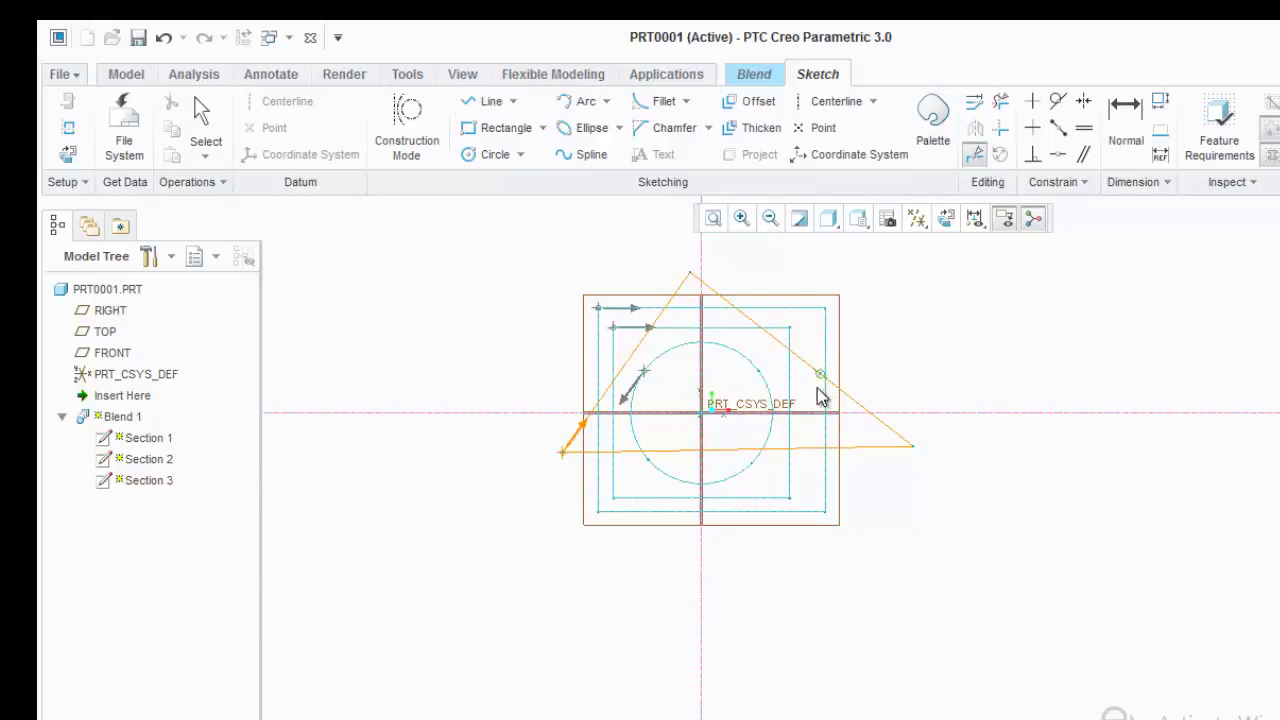
click(766, 451)
Set the blend transitions to smooth and inspect the four-section preview.
key(ctrl+d)
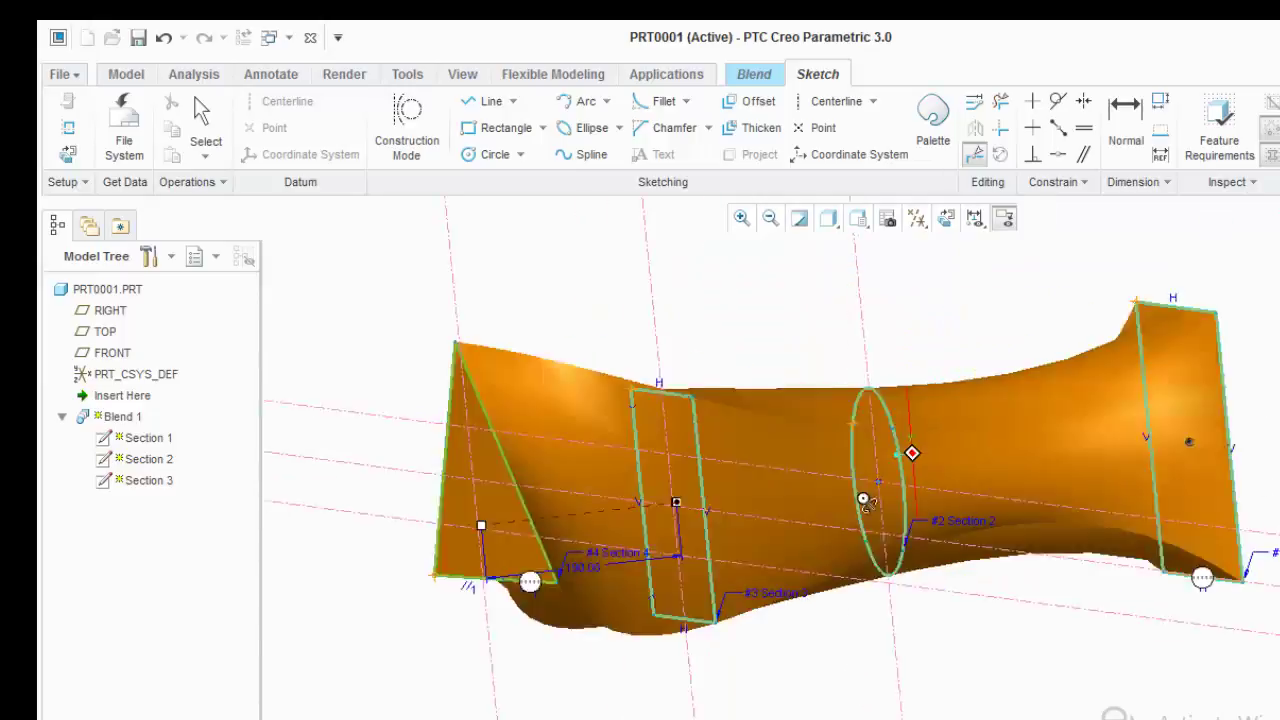
mouse_move(865, 500)
middle_down()
mouse_move(863, 560)
mouse_move(877, 571)
mouse_move(925, 532)
mouse_move(900, 494)
mouse_move(906, 380)
mouse_move(948, 360)
mouse_move(1010, 362)
middle_up()
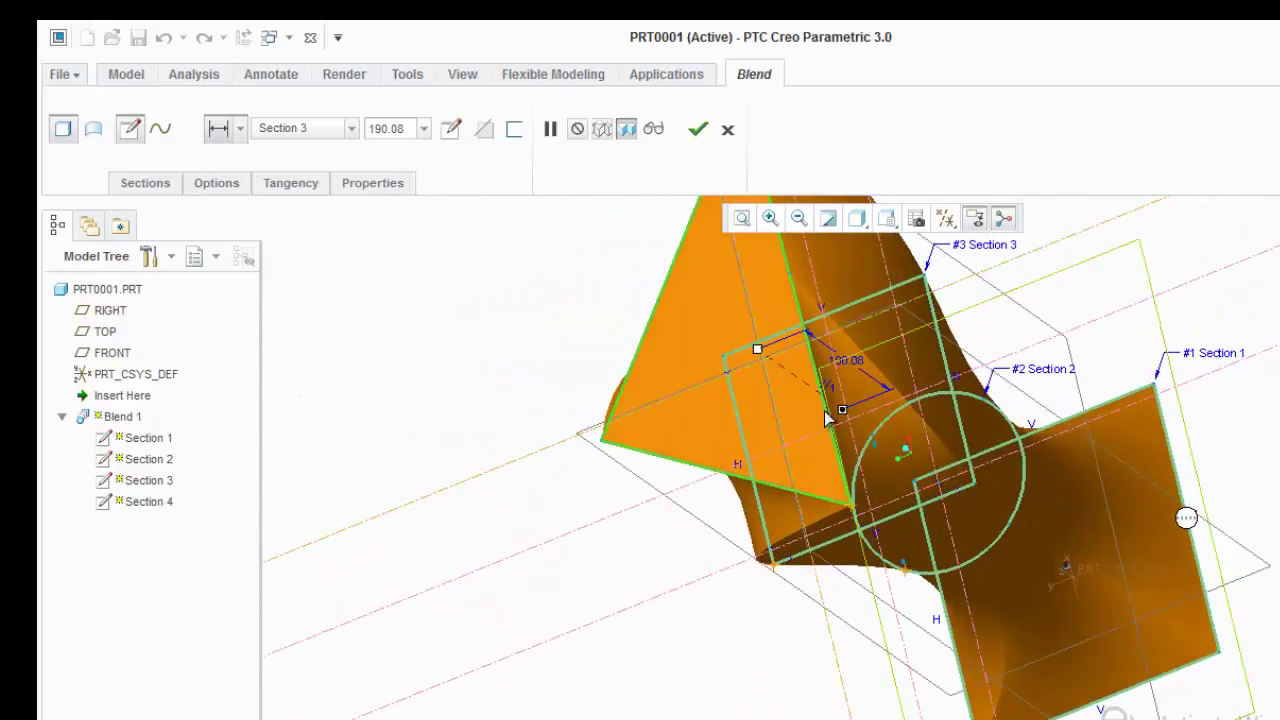
middle_drag(828, 418, 668, 392)
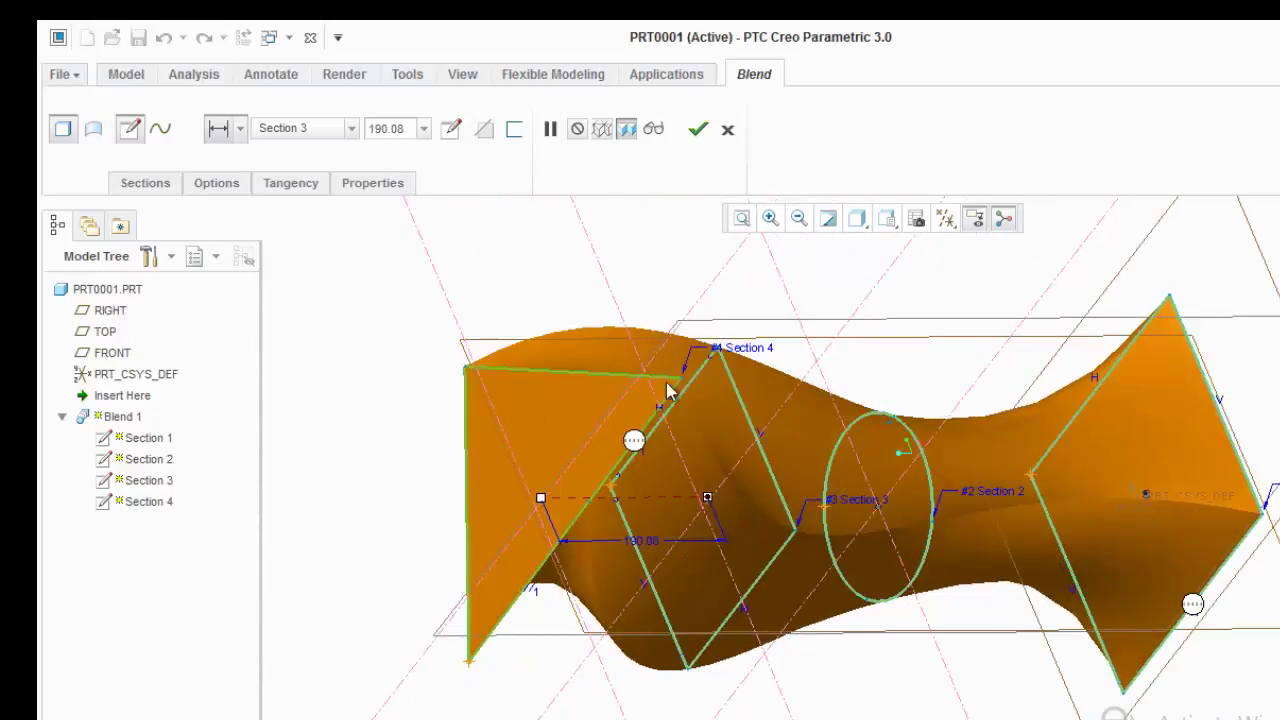
key(ctrl+d)
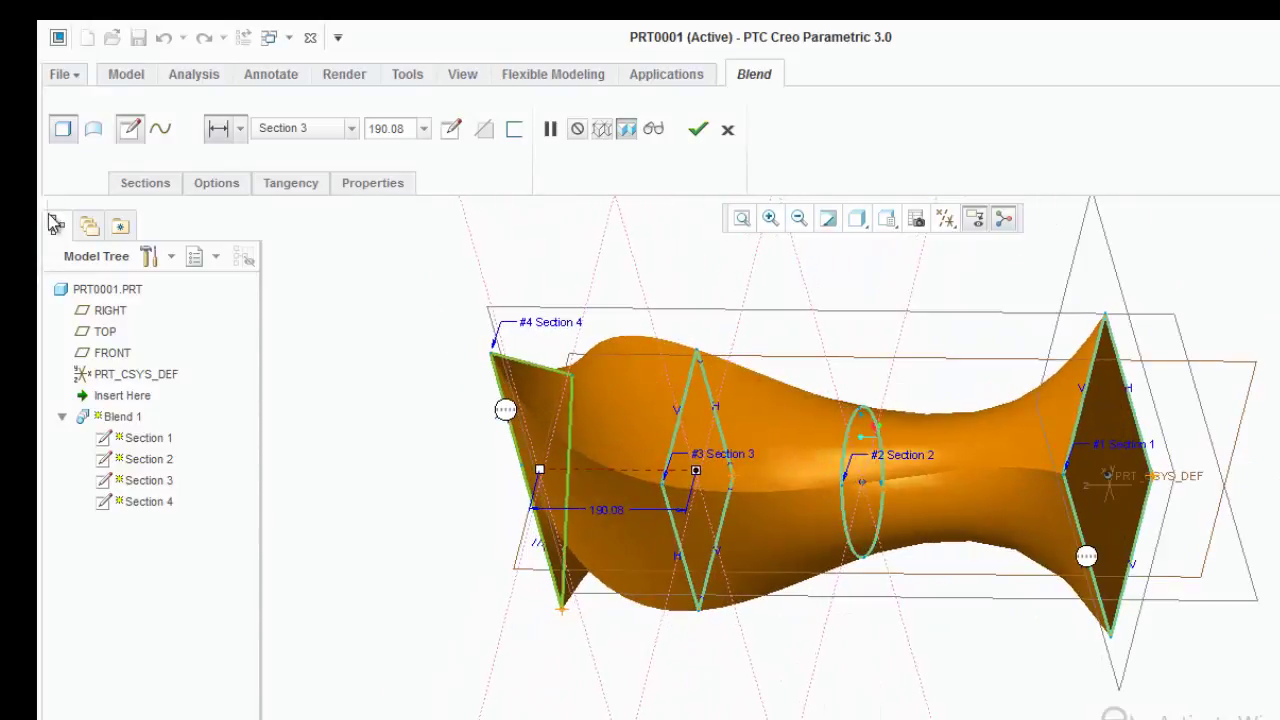
click(104, 138)
mouse_move(491, 477)
middle_down()
mouse_move(590, 445)
mouse_move(566, 451)
middle_up()
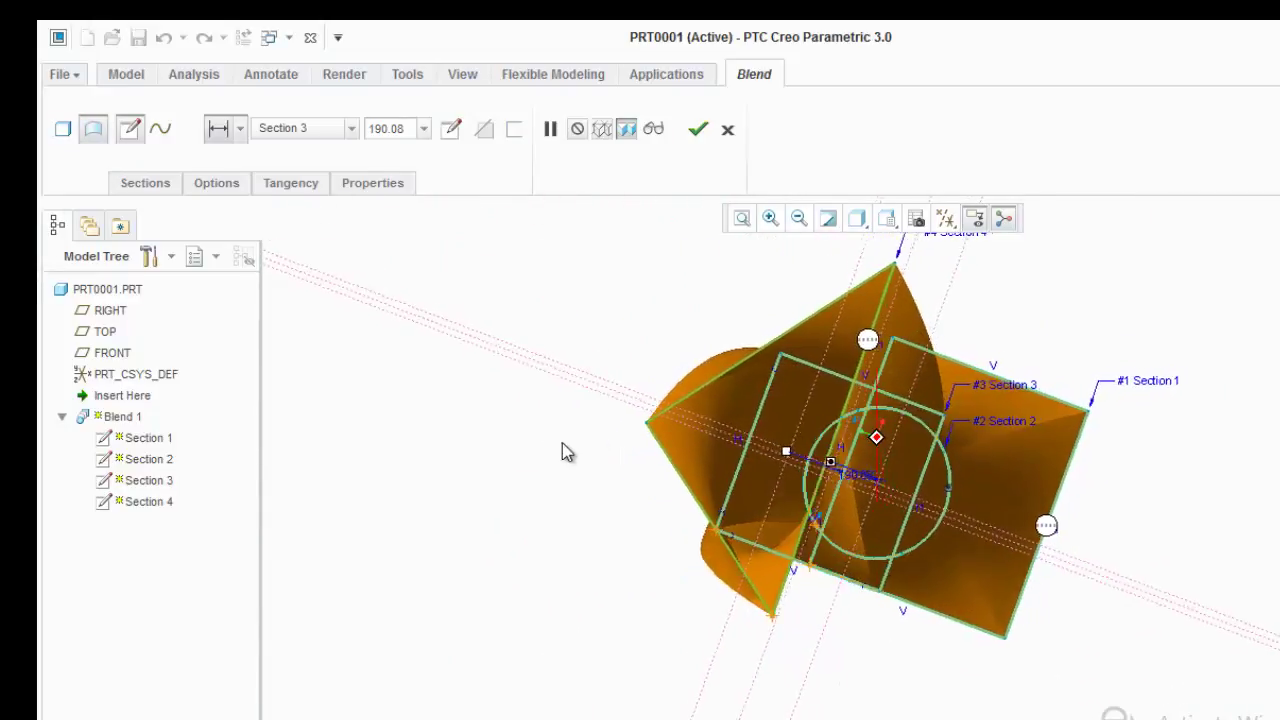
Make Blend 1 straight and thickened to 5.41, then complete the feature.
click(66, 130)
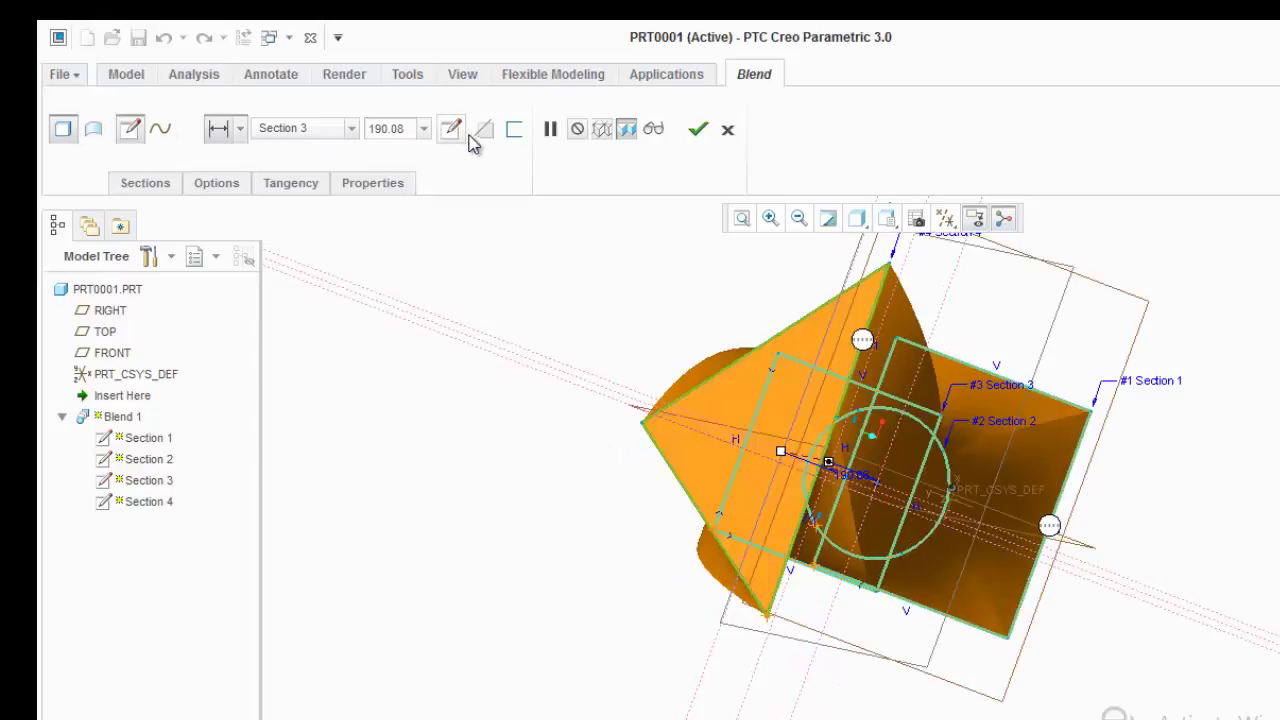
click(514, 129)
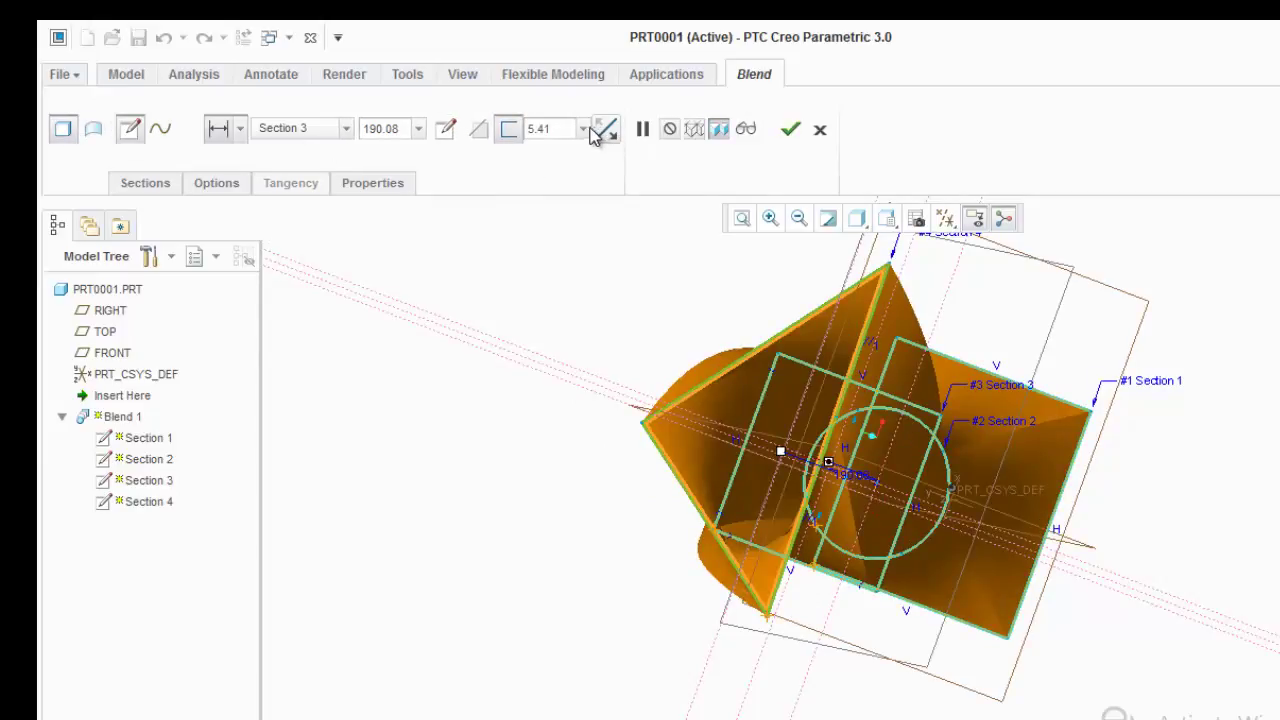
click(606, 130)
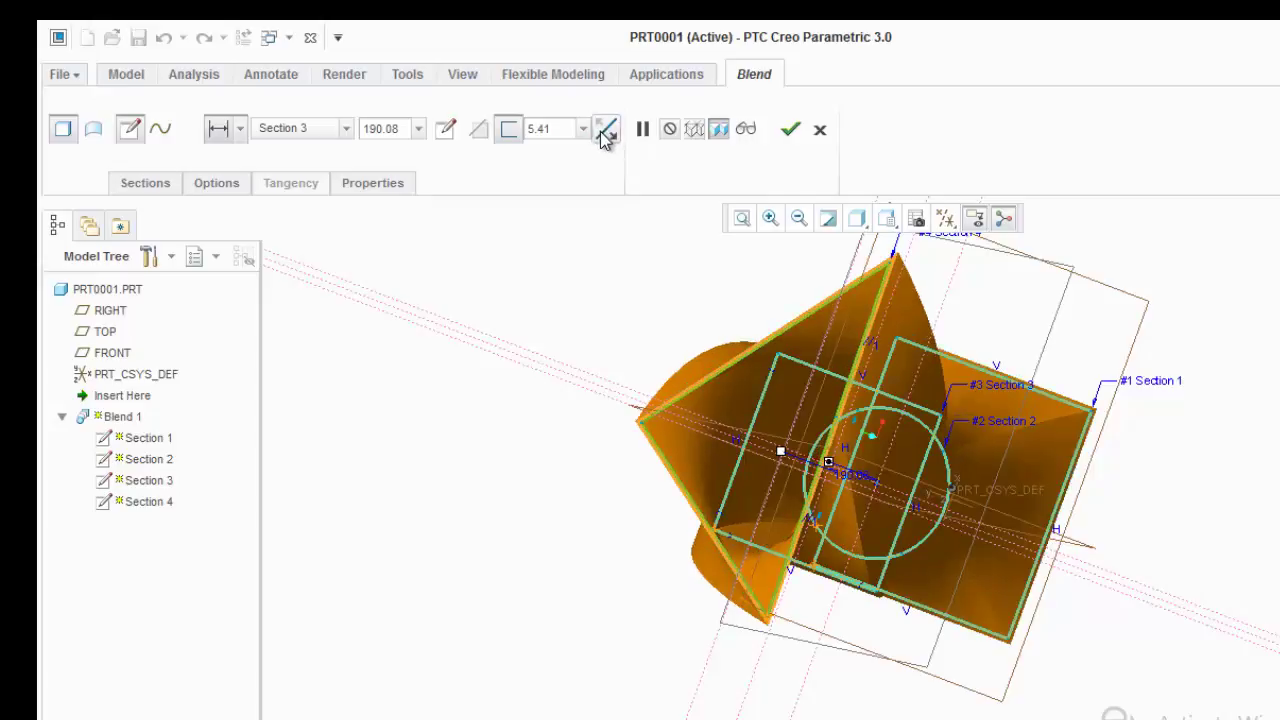
click(606, 130)
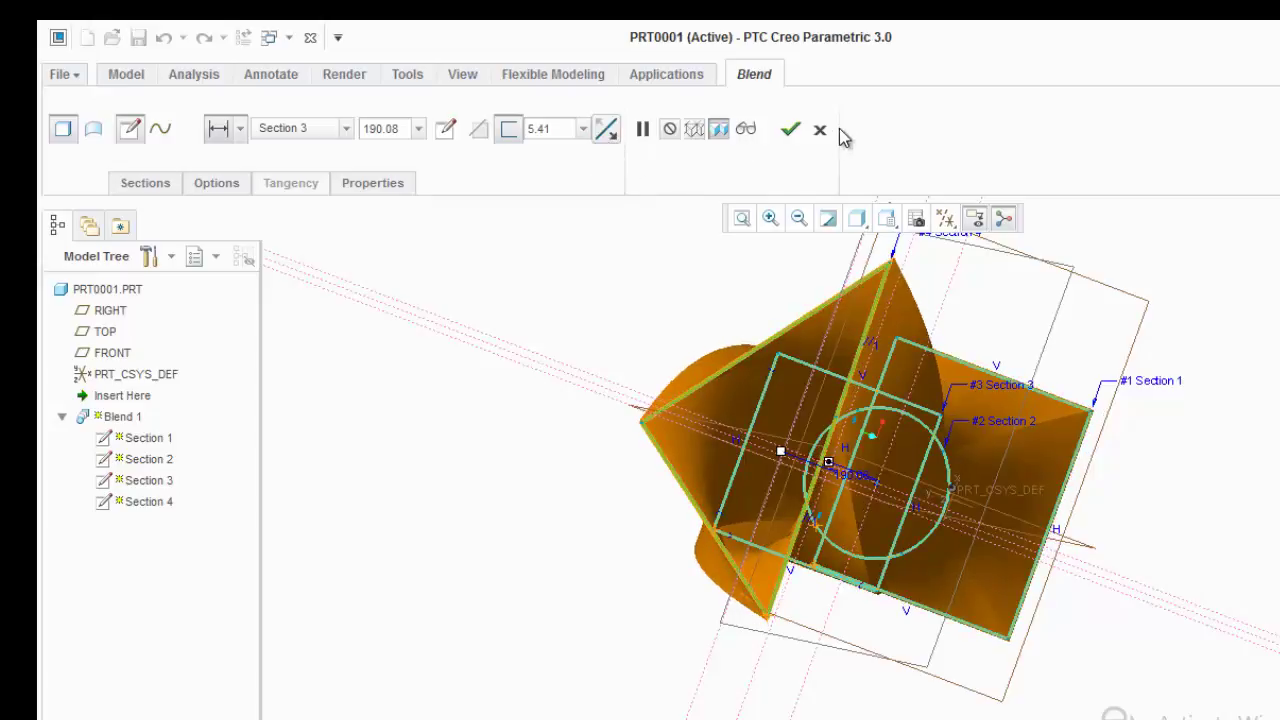
click(746, 129)
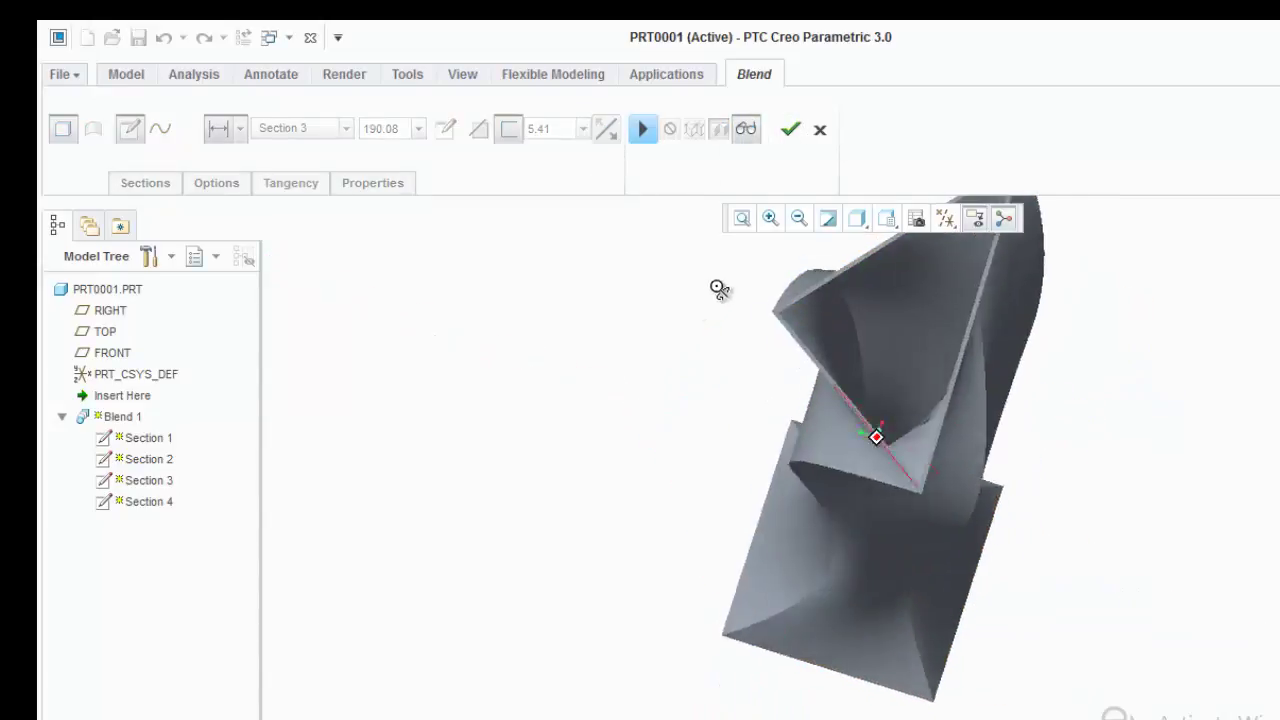
middle_drag(719, 289, 735, 362)
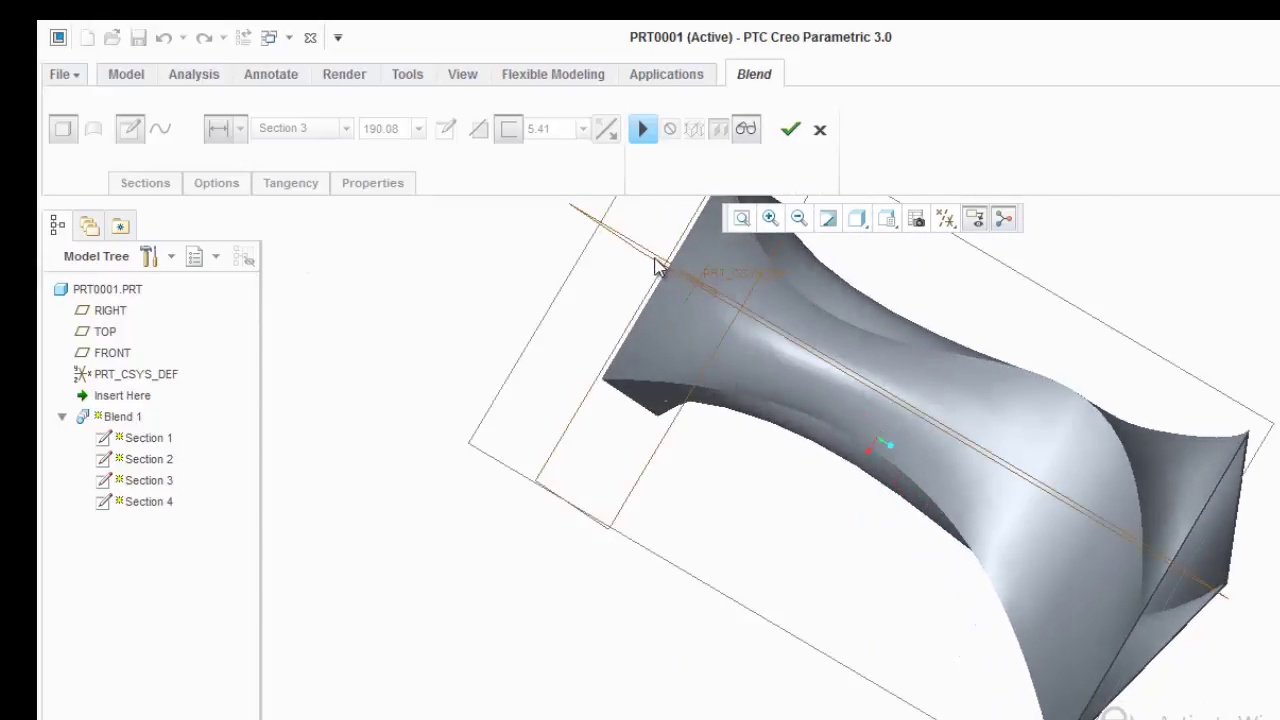
click(789, 129)
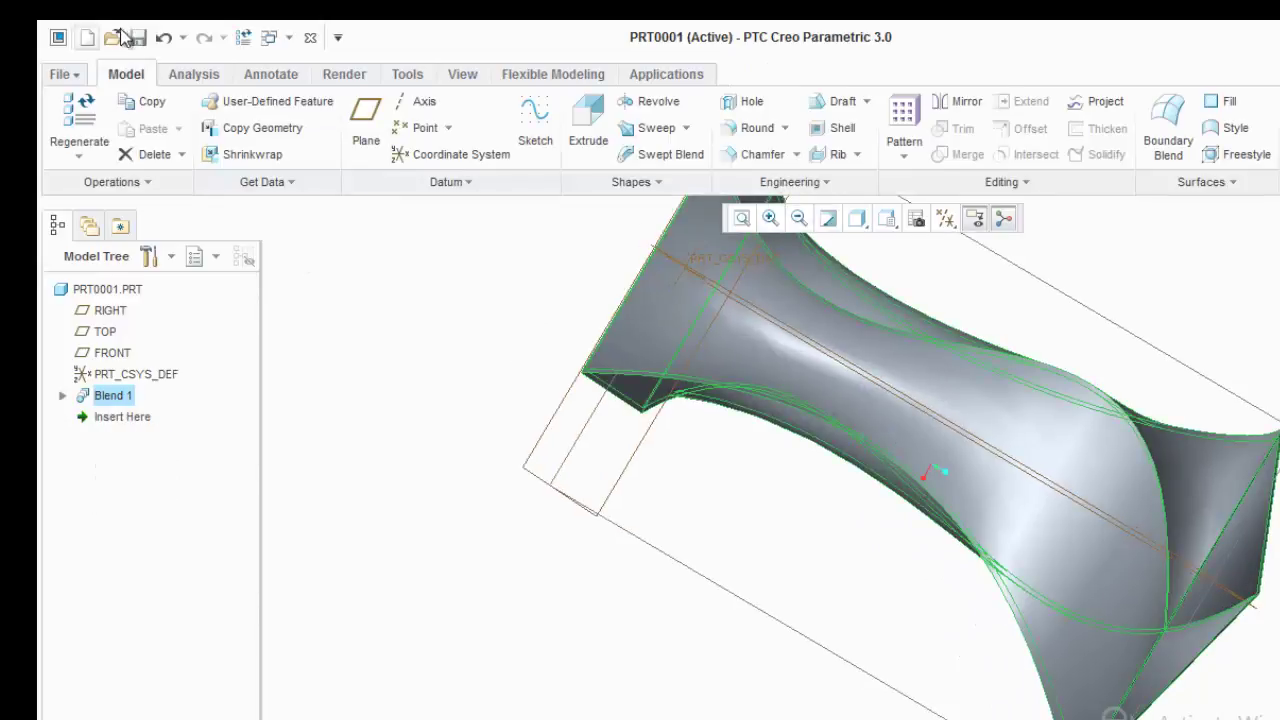
Close PRT0001, create solid part PRT0002, and list the Blend shape types.
click(60, 75)
click(118, 300)
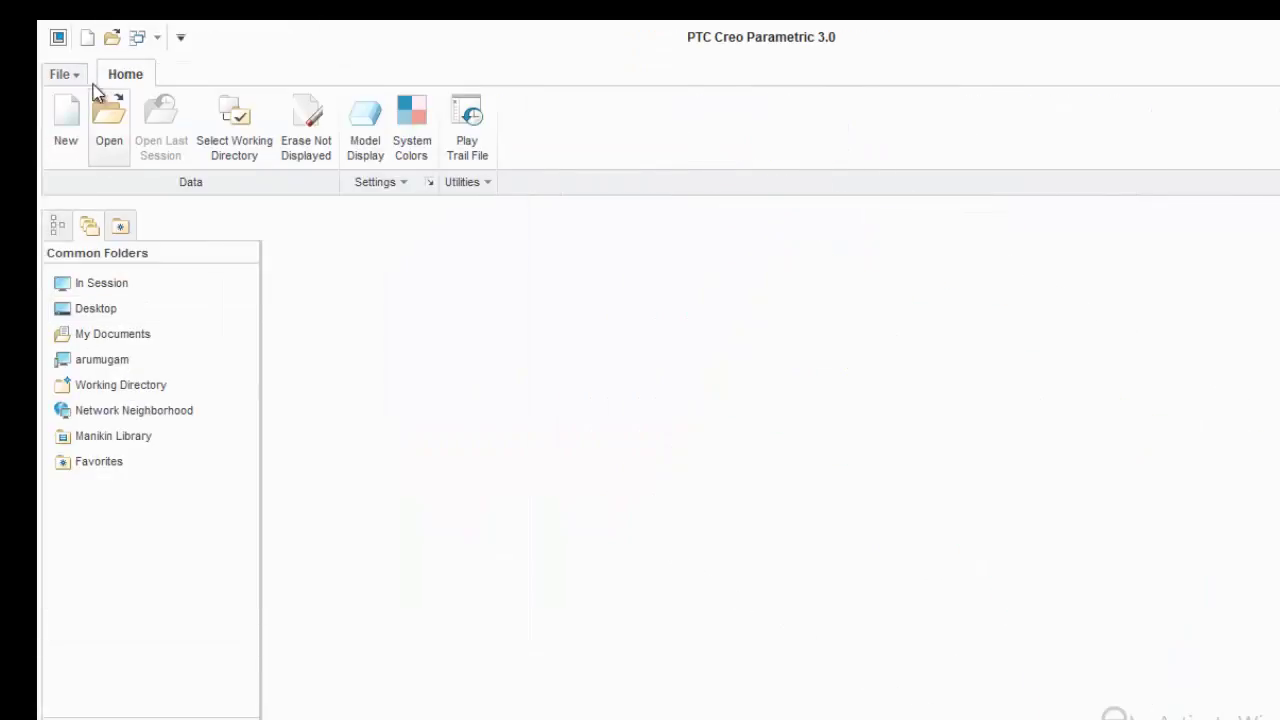
click(78, 74)
click(100, 115)
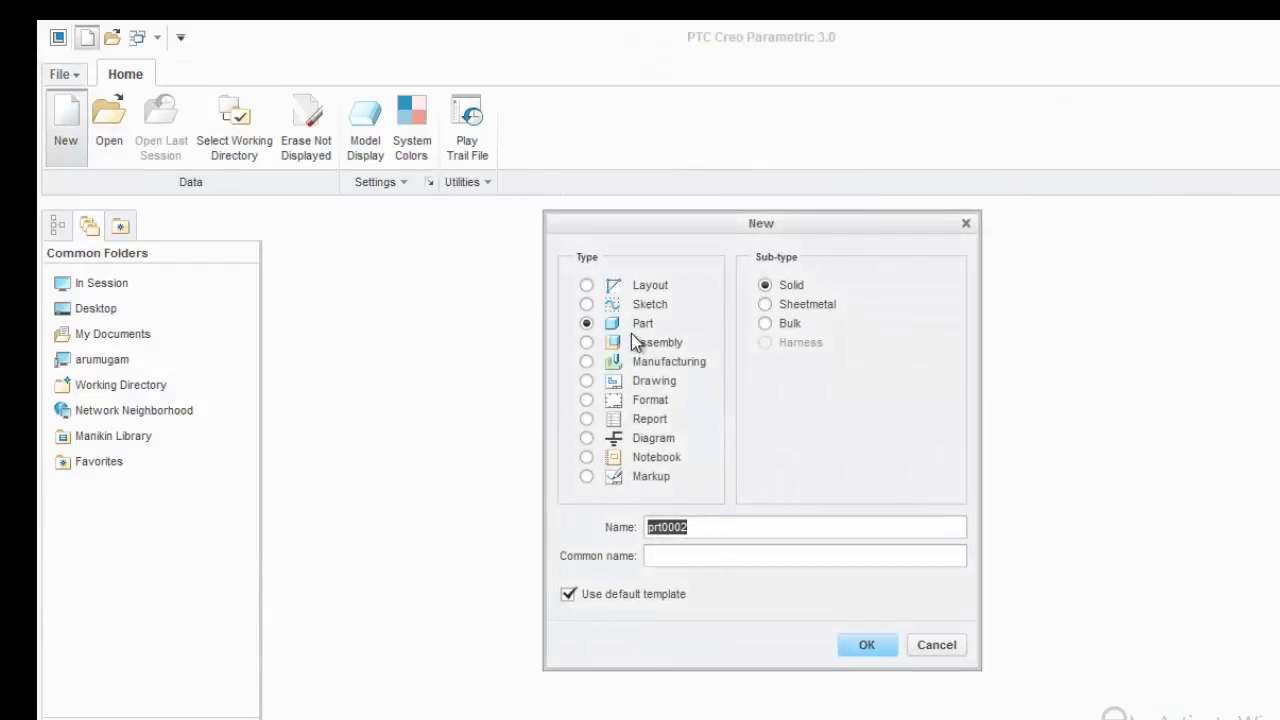
click(866, 646)
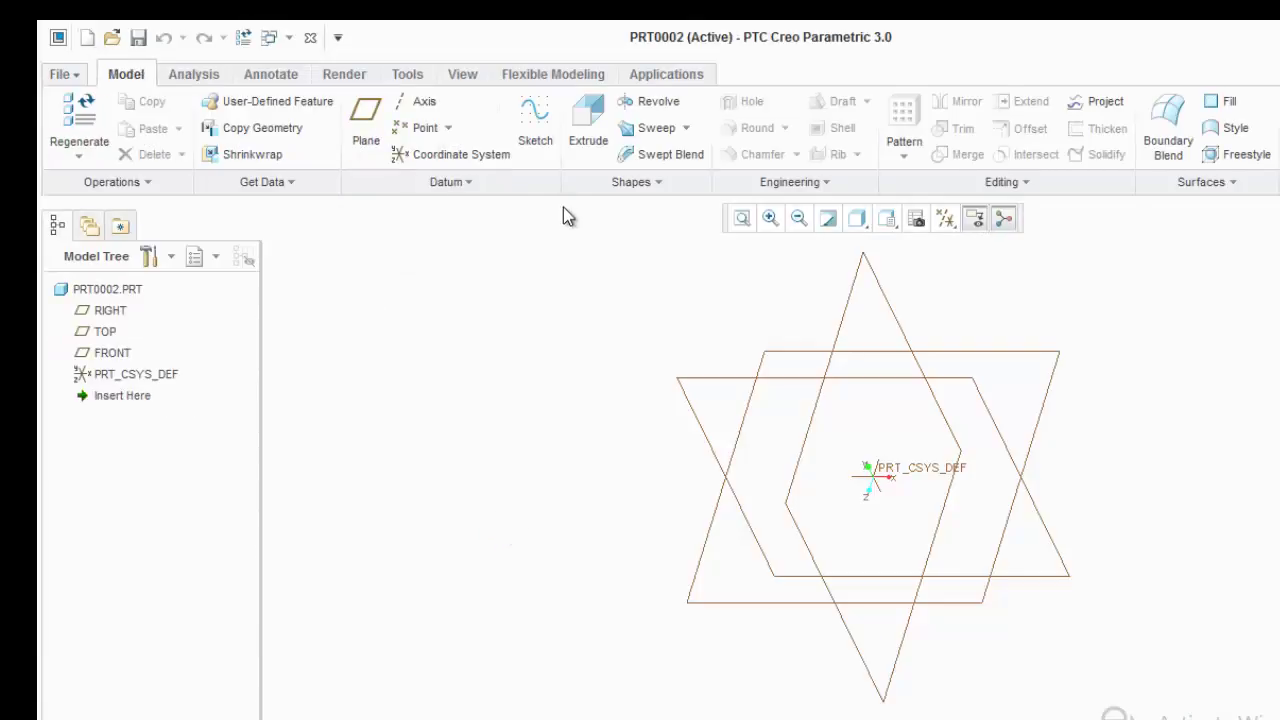
click(680, 183)
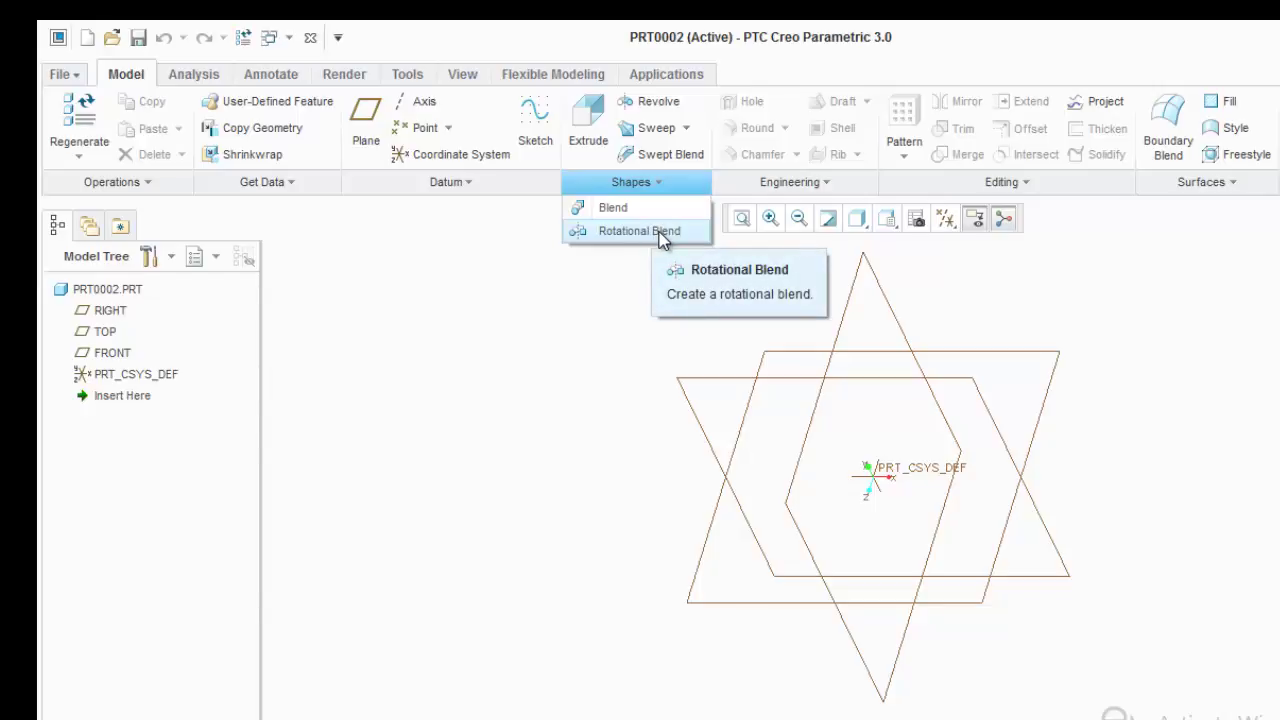
Start a rotational blend and define Section 1's sketch on the RIGHT plane.
click(640, 231)
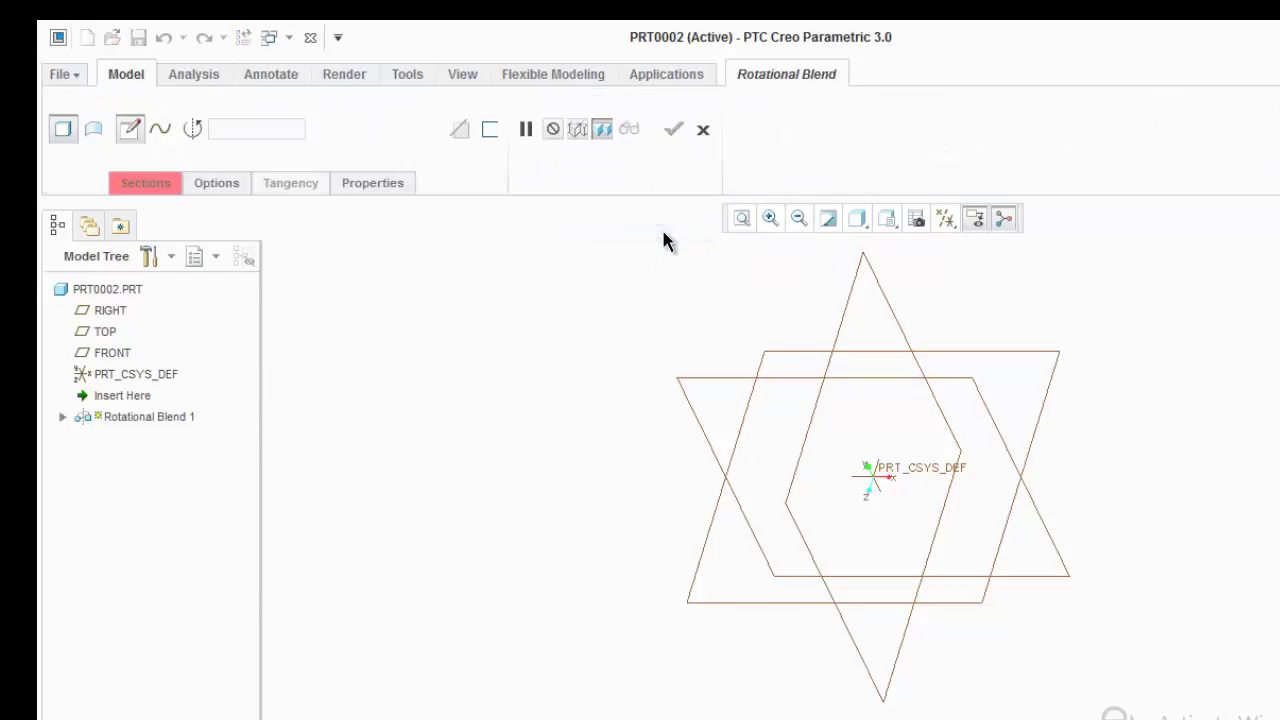
click(148, 186)
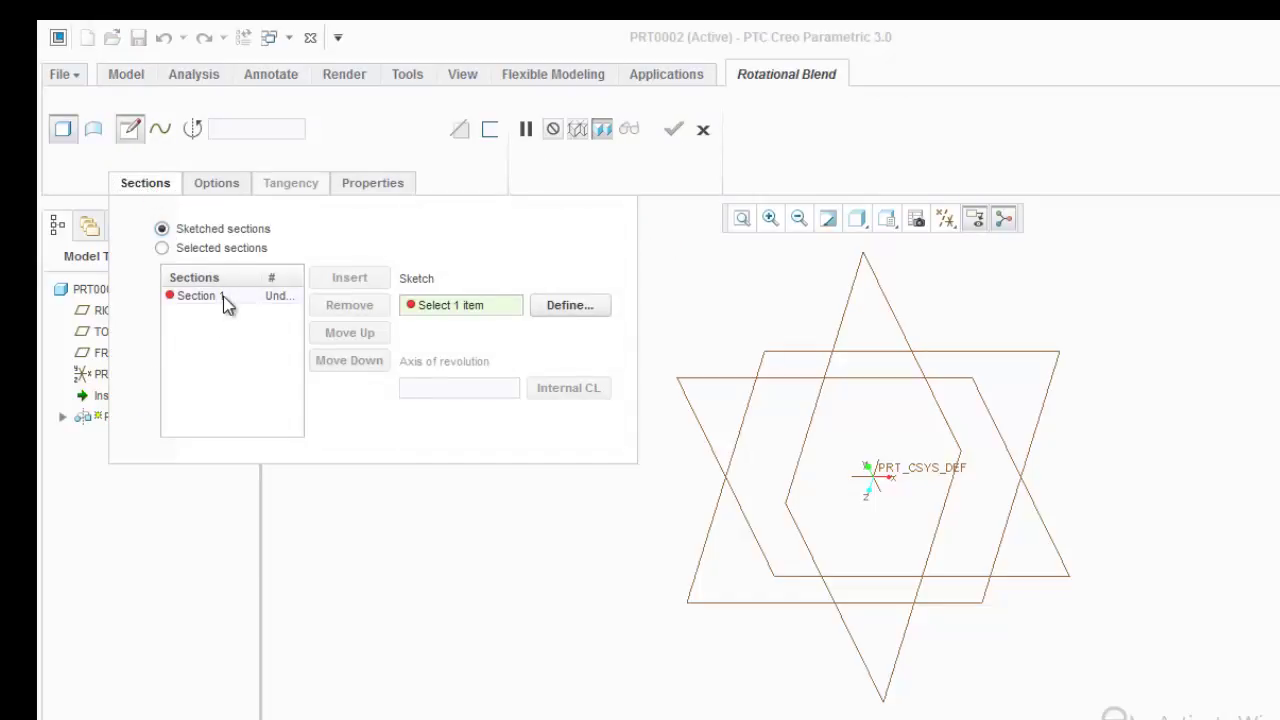
click(539, 308)
click(684, 385)
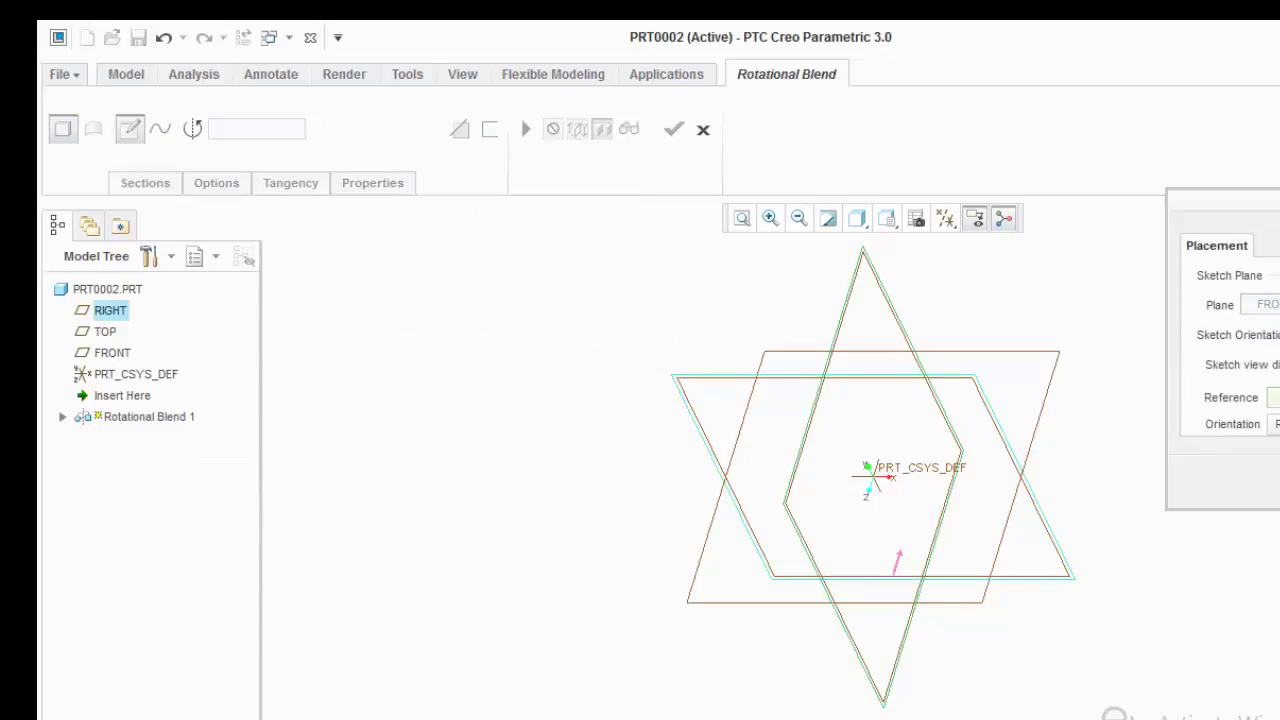
key(Return)
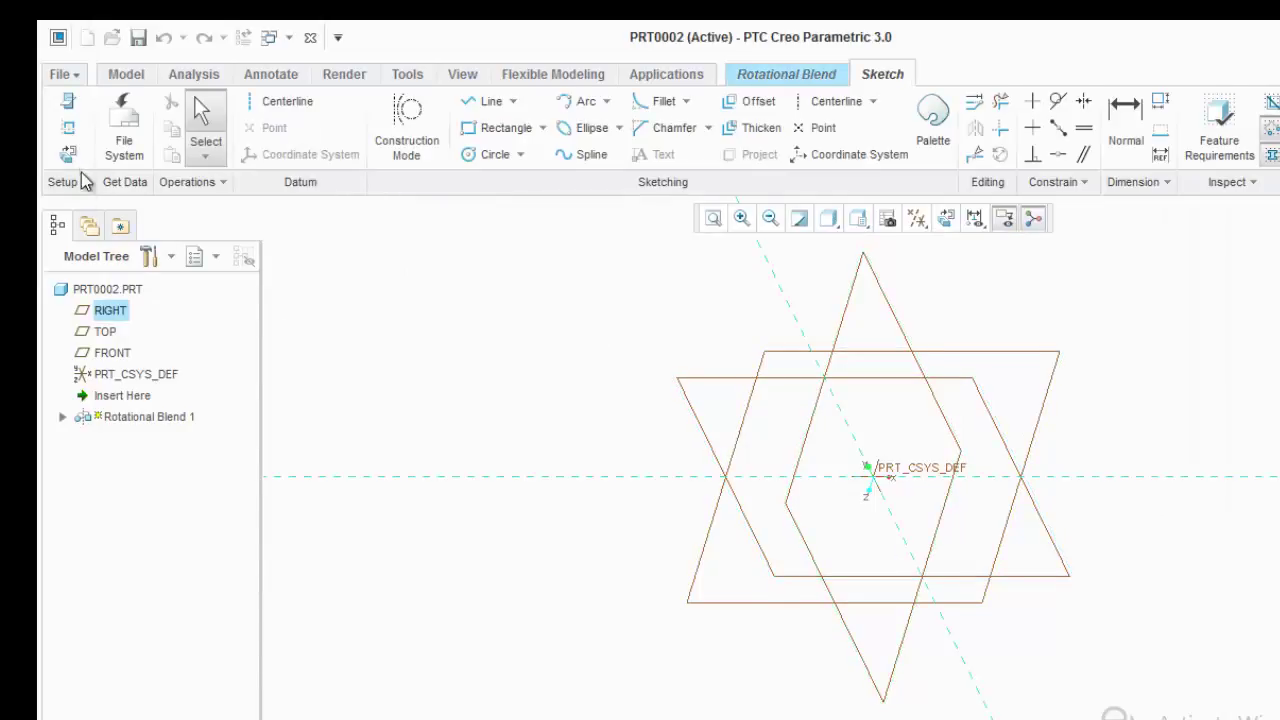
Sketch a rectangle beside the origin, add a sketch coordinate system, and finish Section 1.
click(491, 136)
click(534, 413)
click(725, 565)
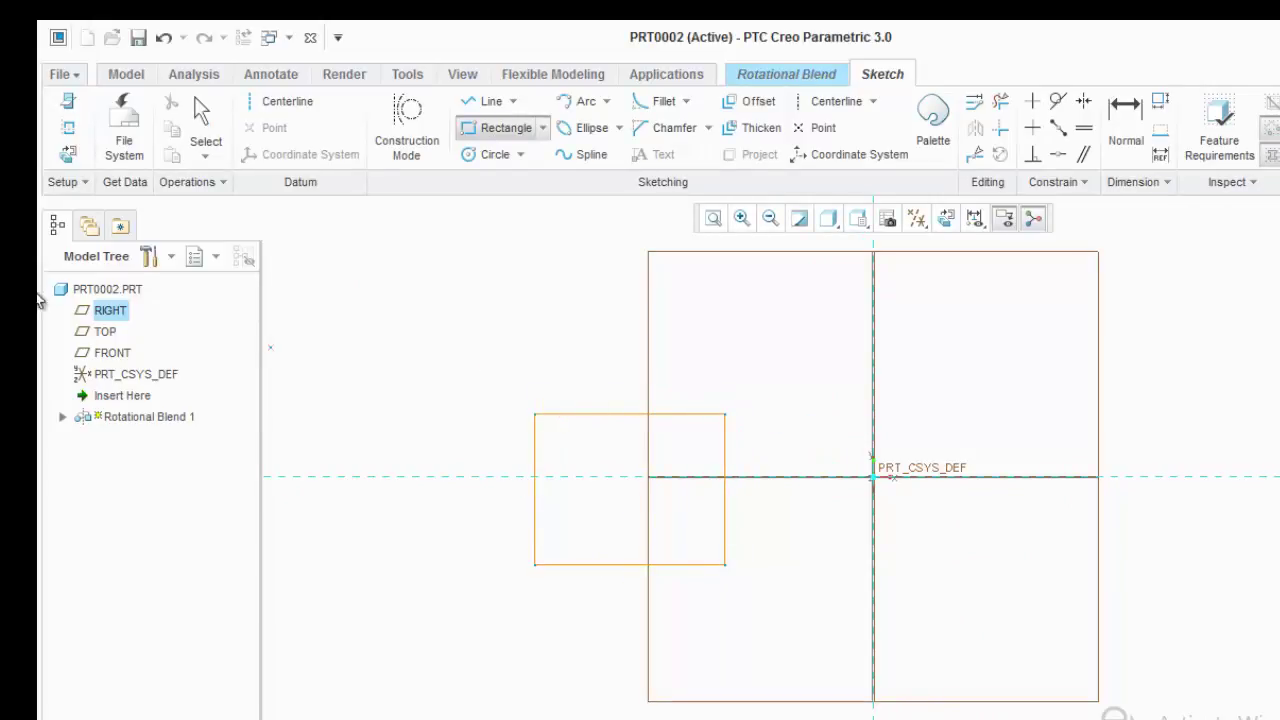
scroll(394, 371, down, 1)
middle_click(478, 439)
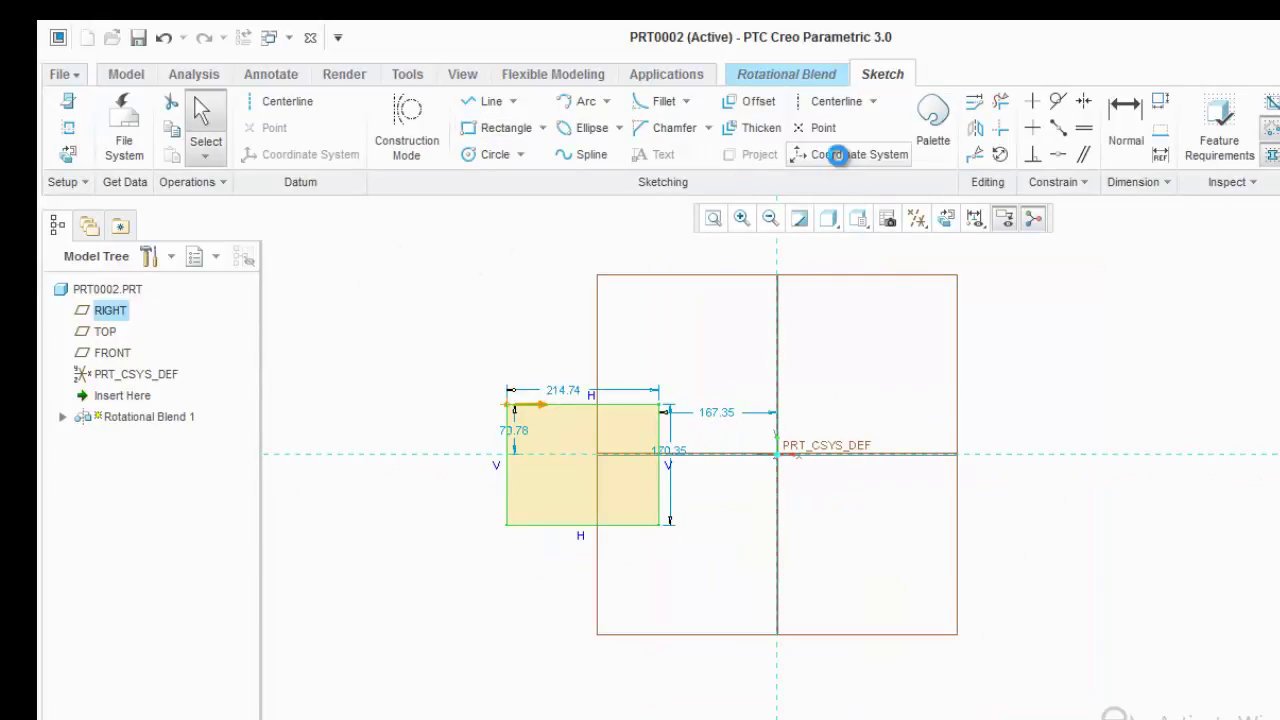
click(849, 154)
click(780, 455)
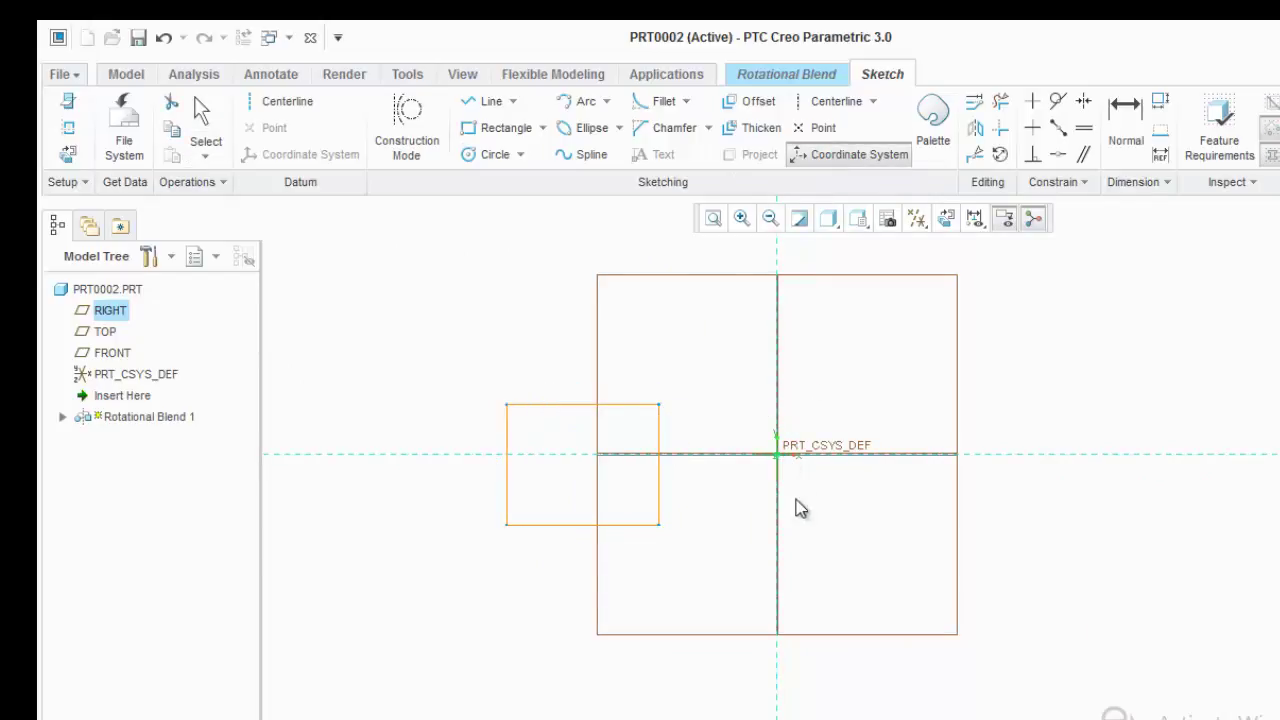
click(1275, 130)
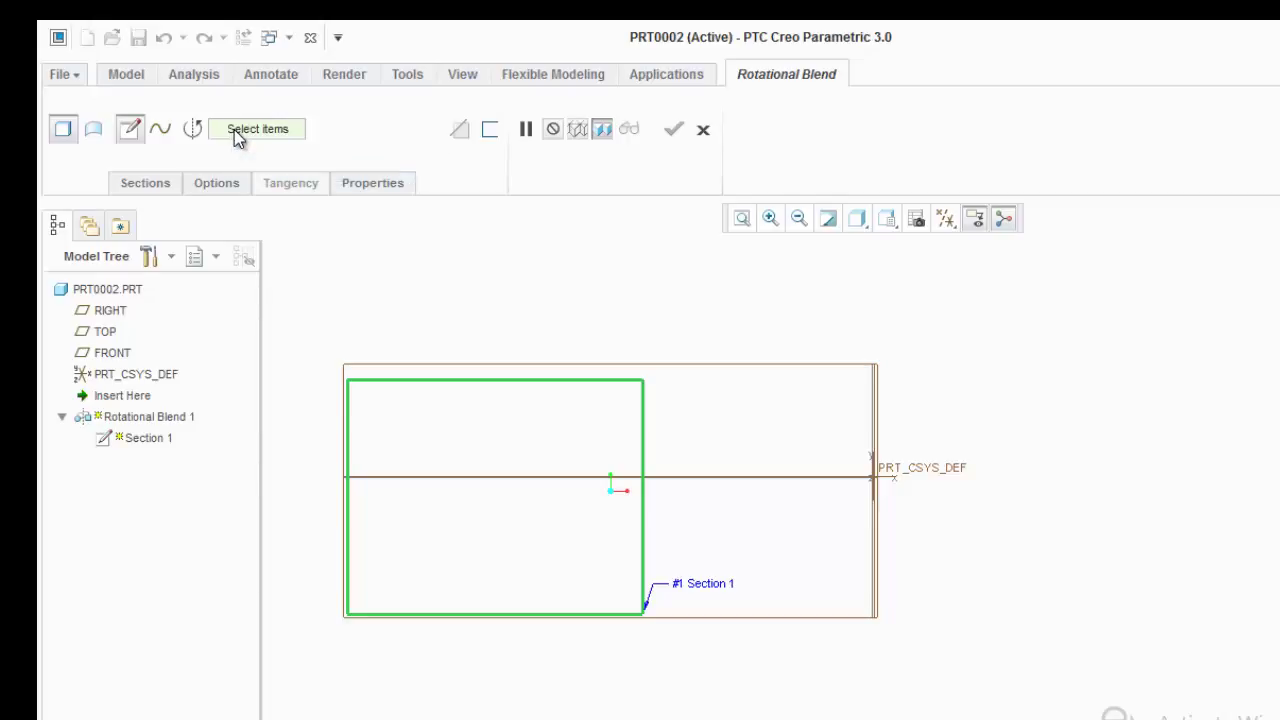
Revolve the blend about PRT_CSYS_DEF's Y axis and insert a second section.
click(238, 136)
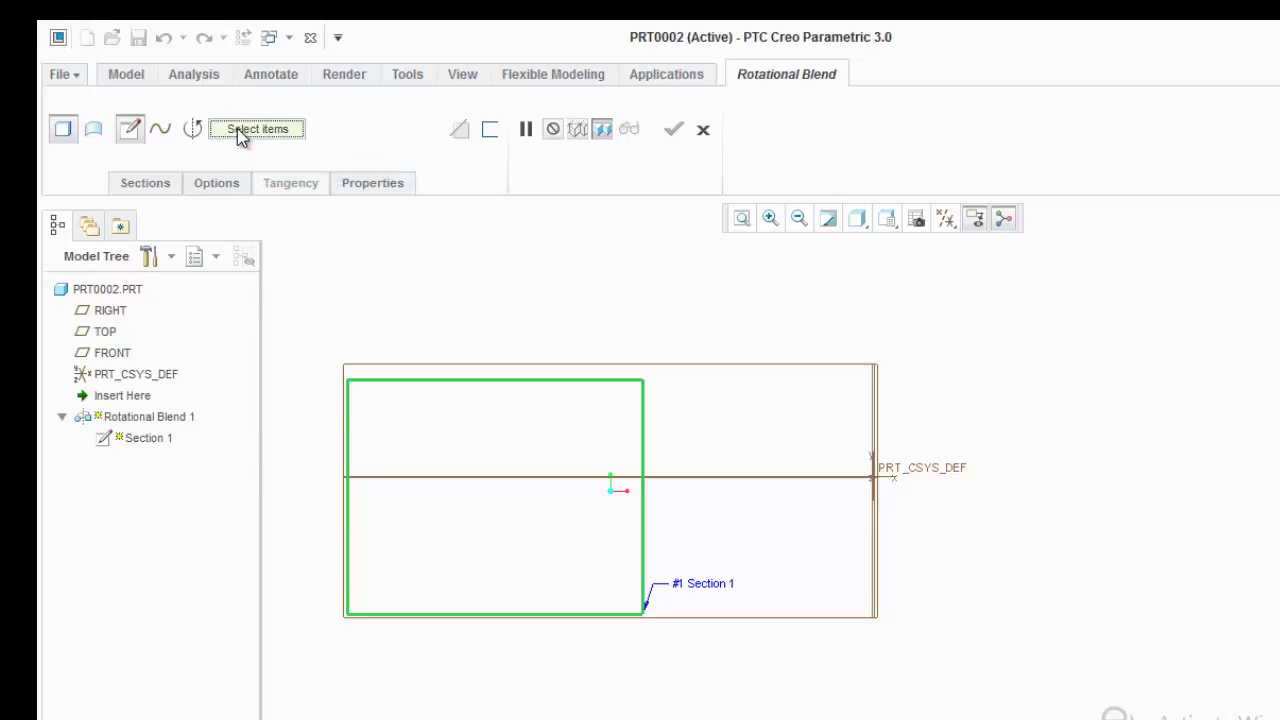
click(874, 490)
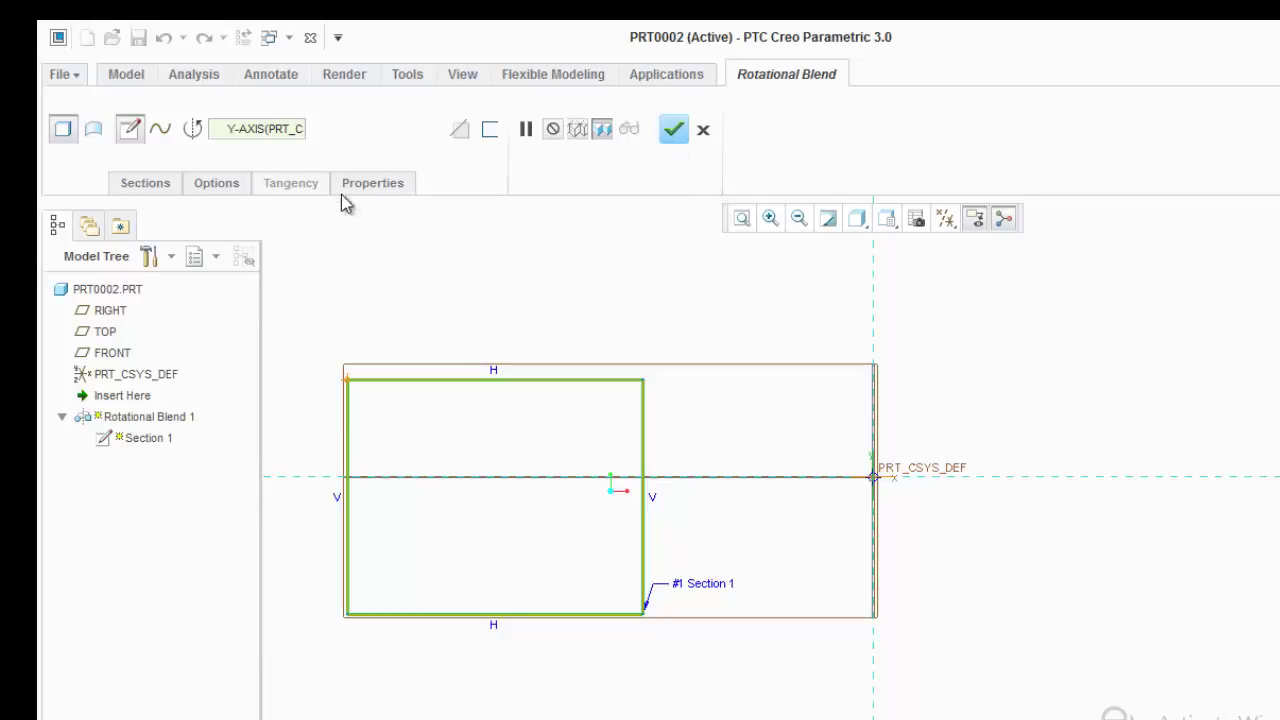
click(160, 183)
click(363, 277)
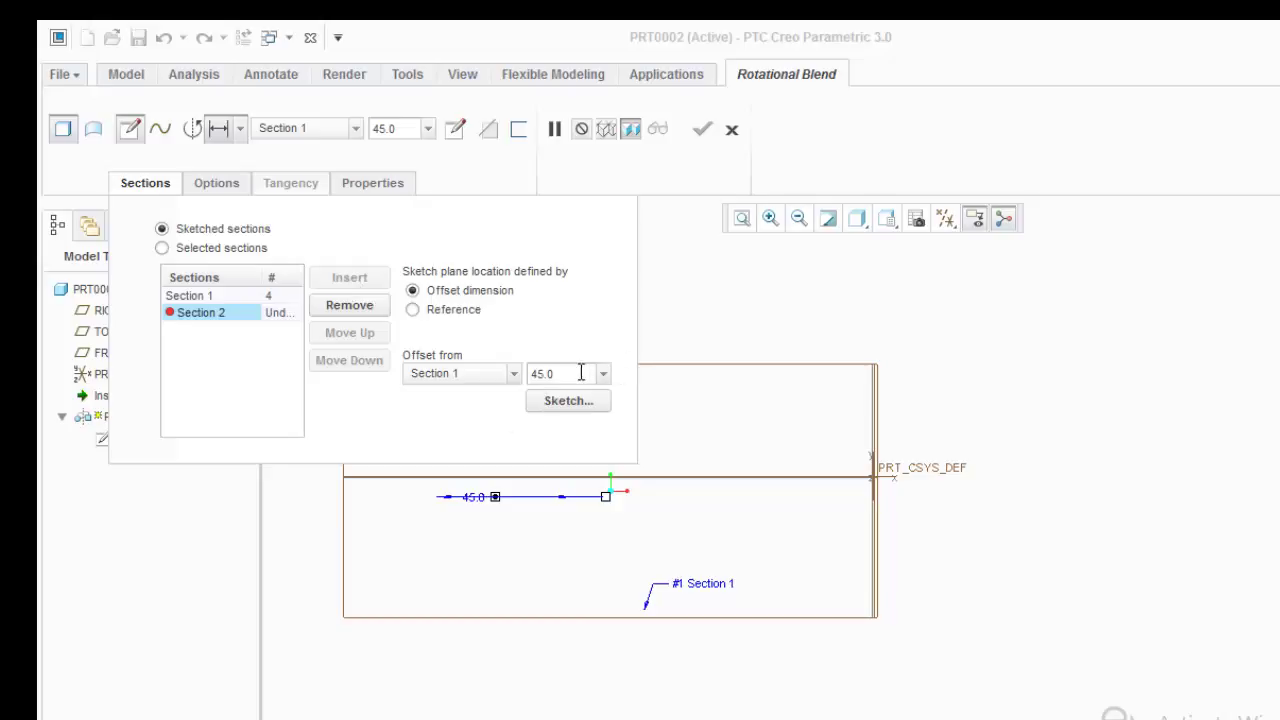
Change Section 2's offset value and open its sketch in a face-on view.
click(581, 373)
text(70)
click(569, 402)
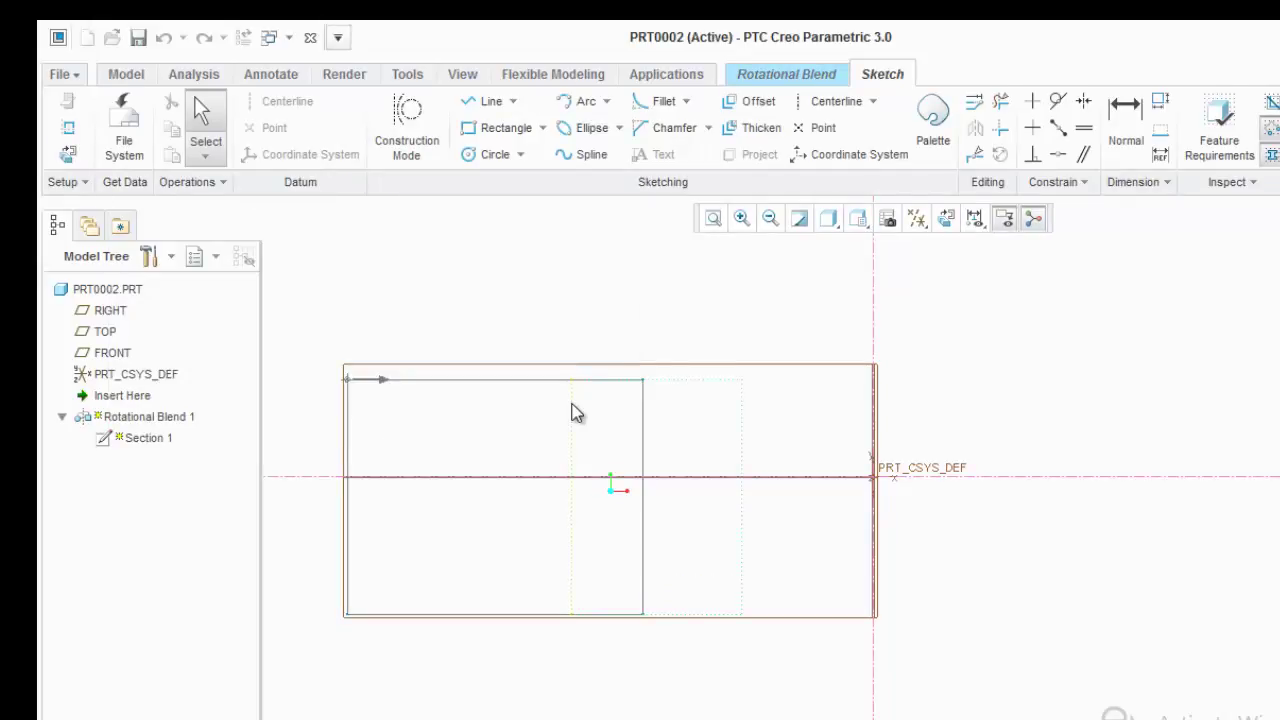
click(67, 154)
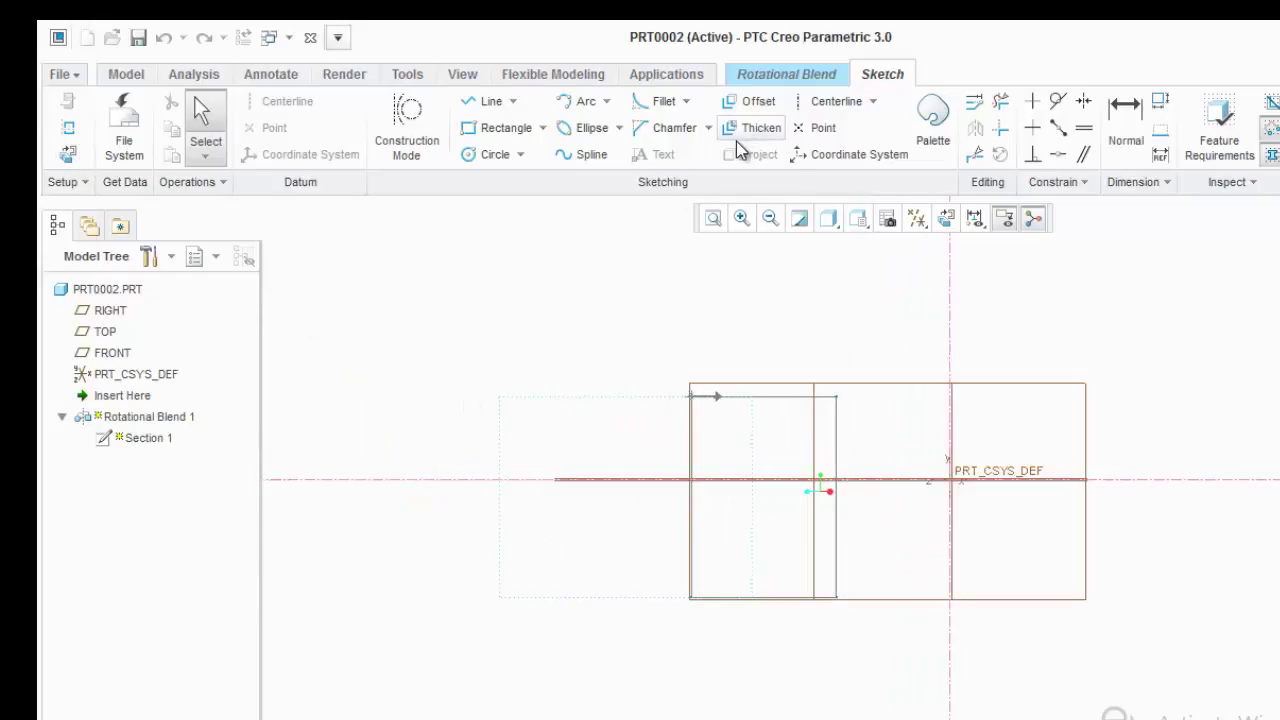
Draw a circle centred on the section origin and add a division point on it.
click(495, 155)
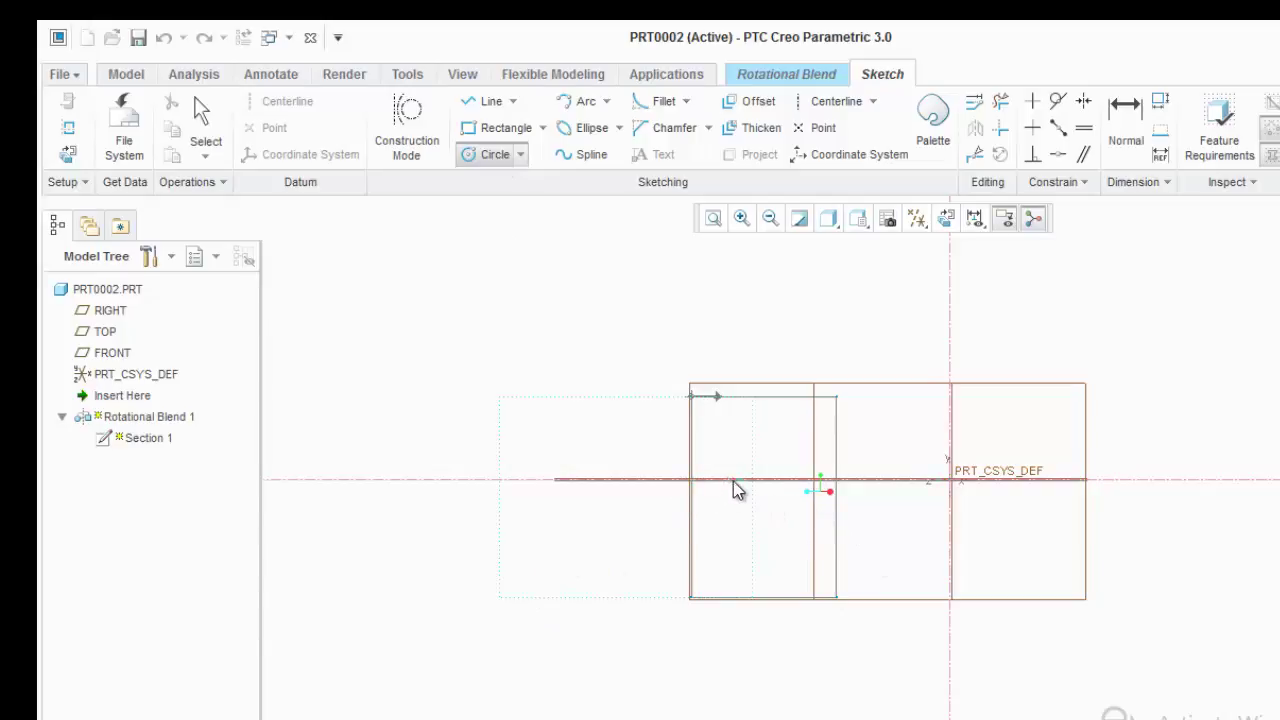
click(813, 482)
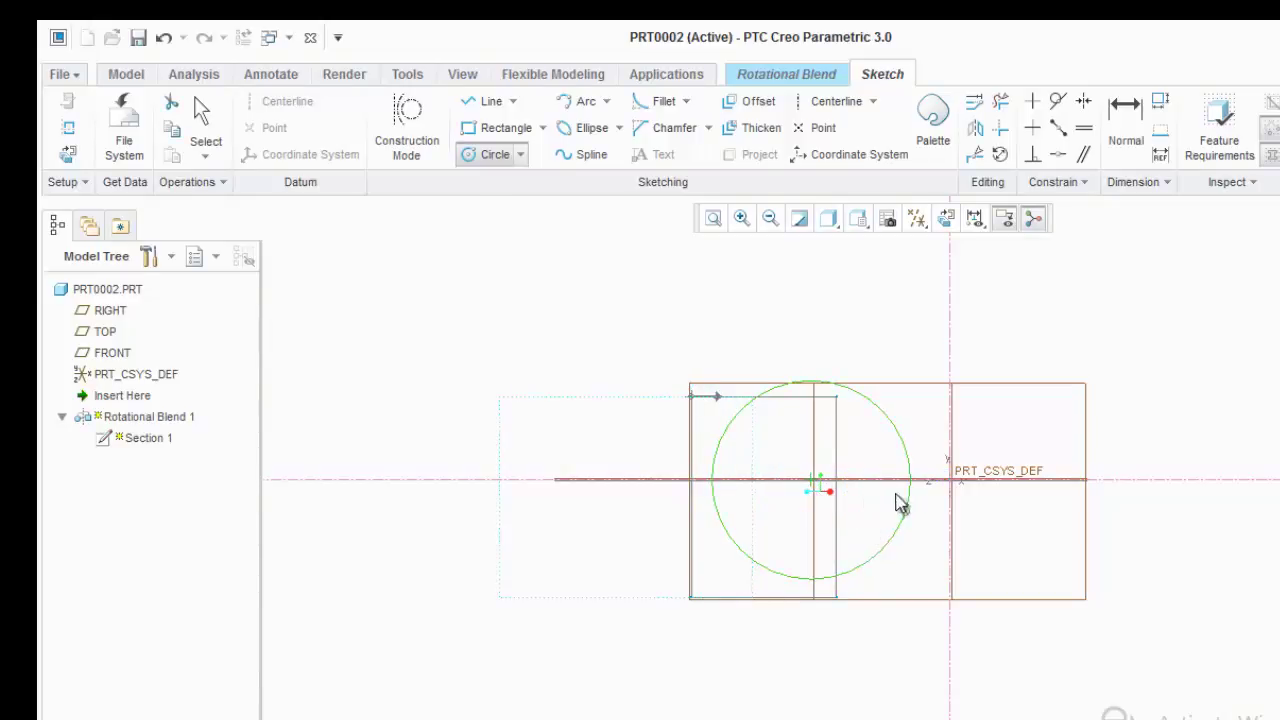
click(972, 154)
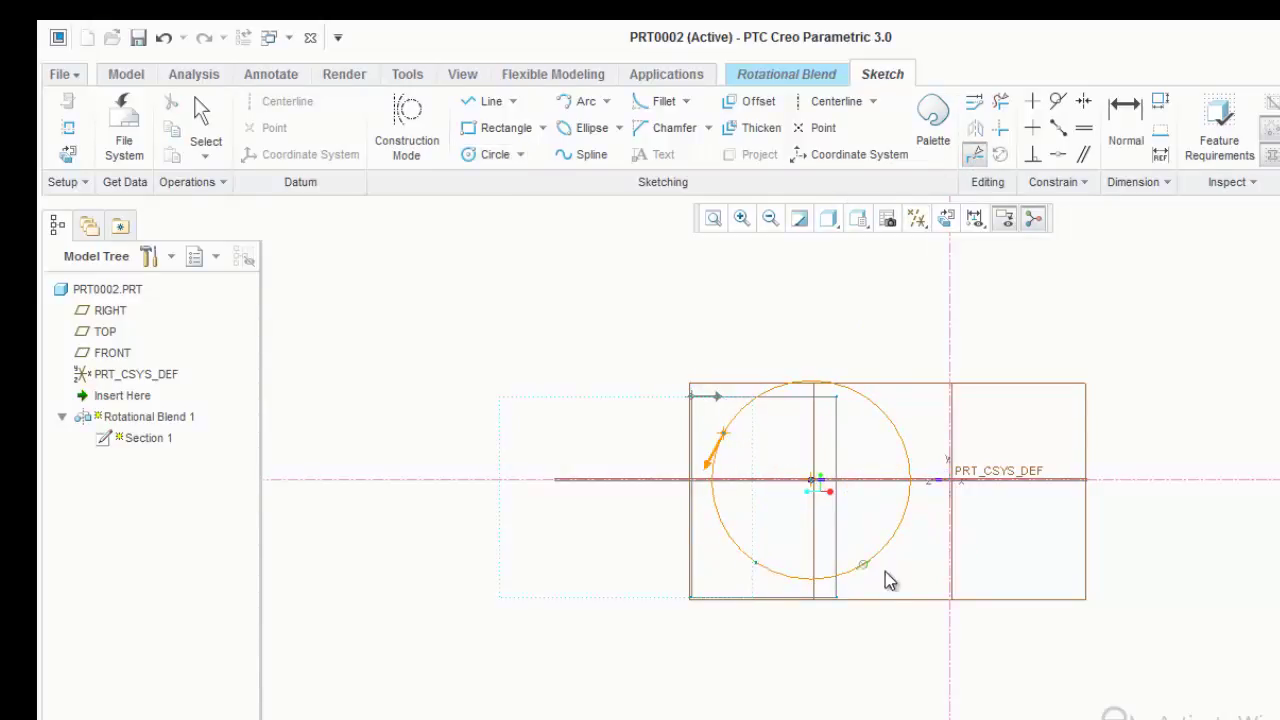
click(884, 412)
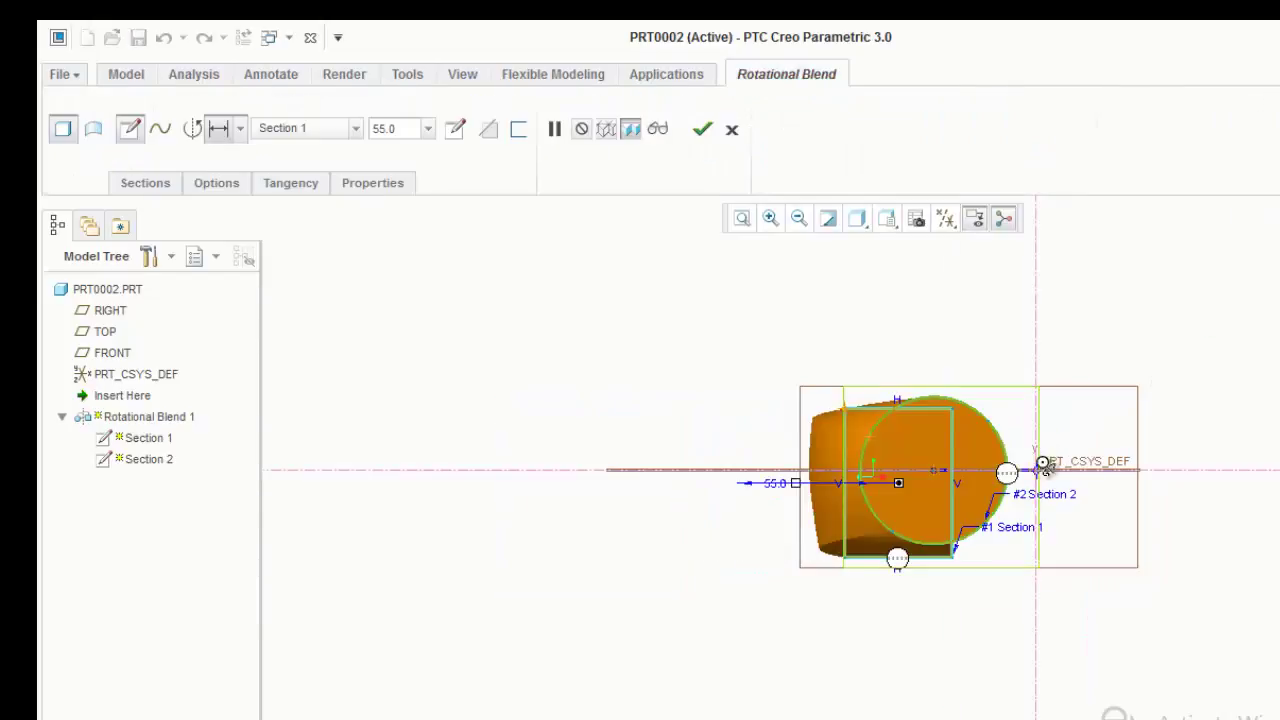
Set the angle between Section 1 and Section 2 to 100 degrees.
mouse_move(1046, 446)
middle_down()
mouse_move(1014, 509)
mouse_move(1022, 502)
middle_up()
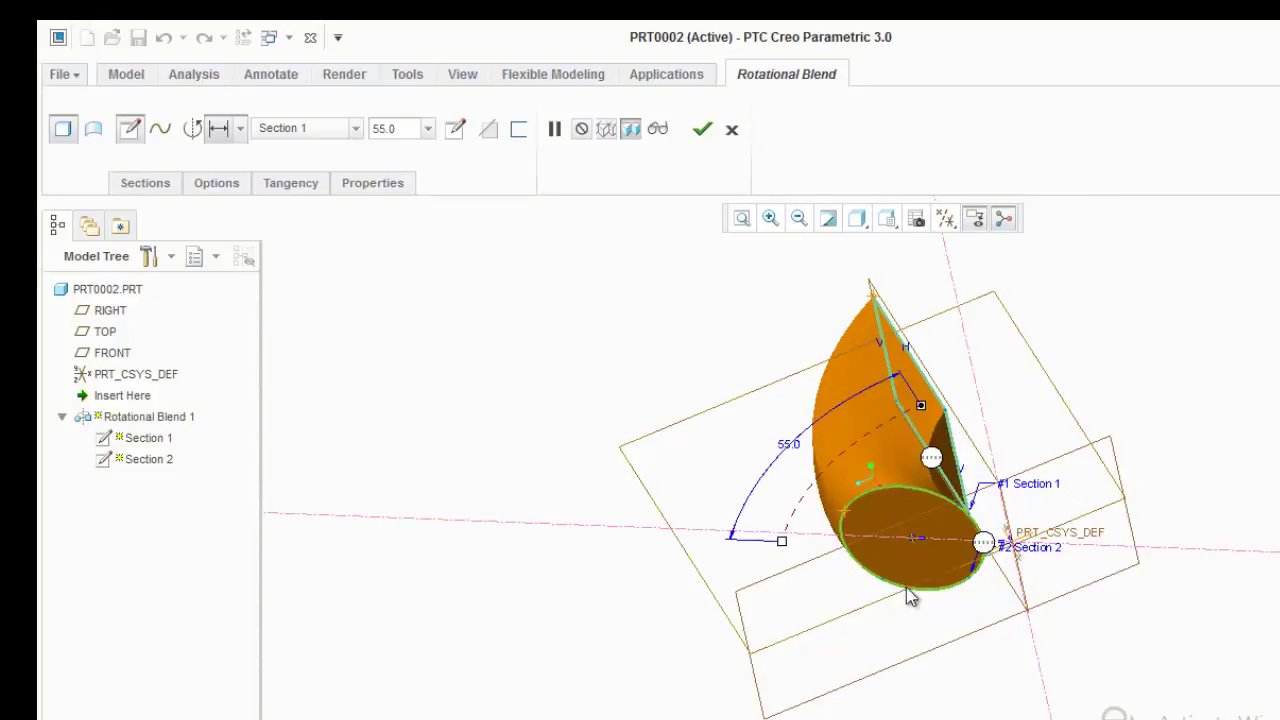
middle_drag(886, 512, 825, 468)
double_click(800, 435)
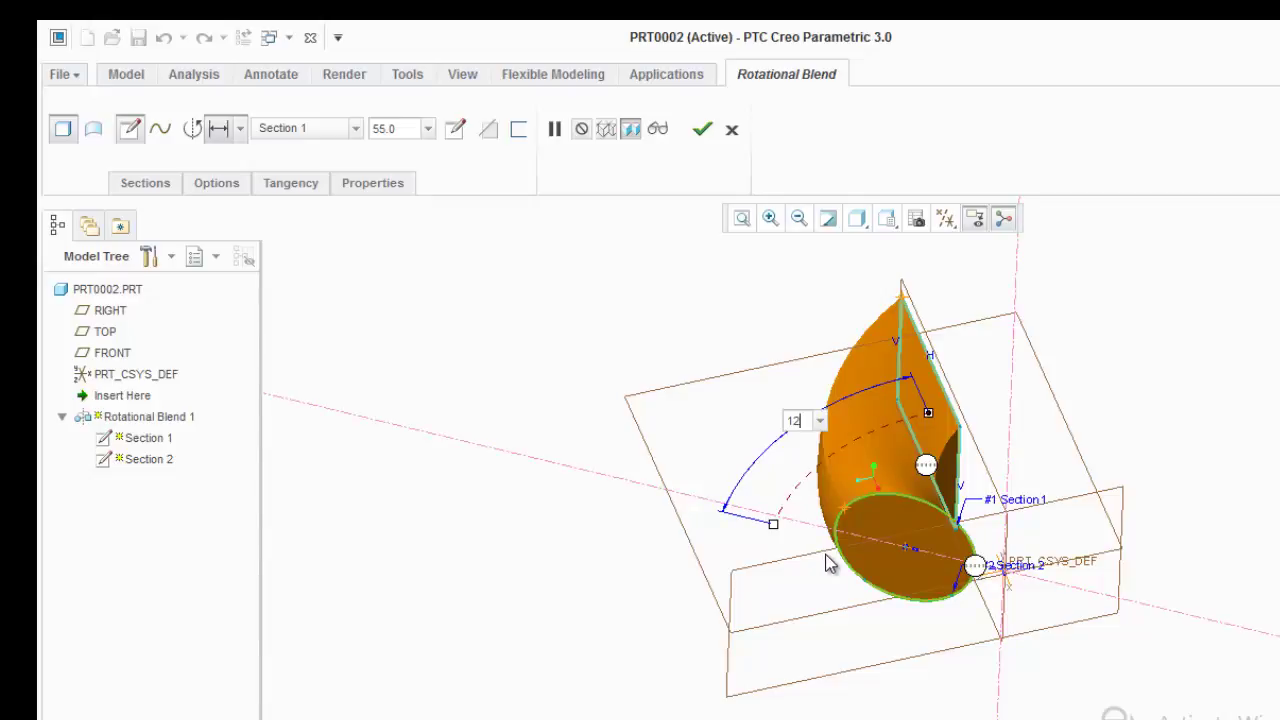
text(100)
key(Return)
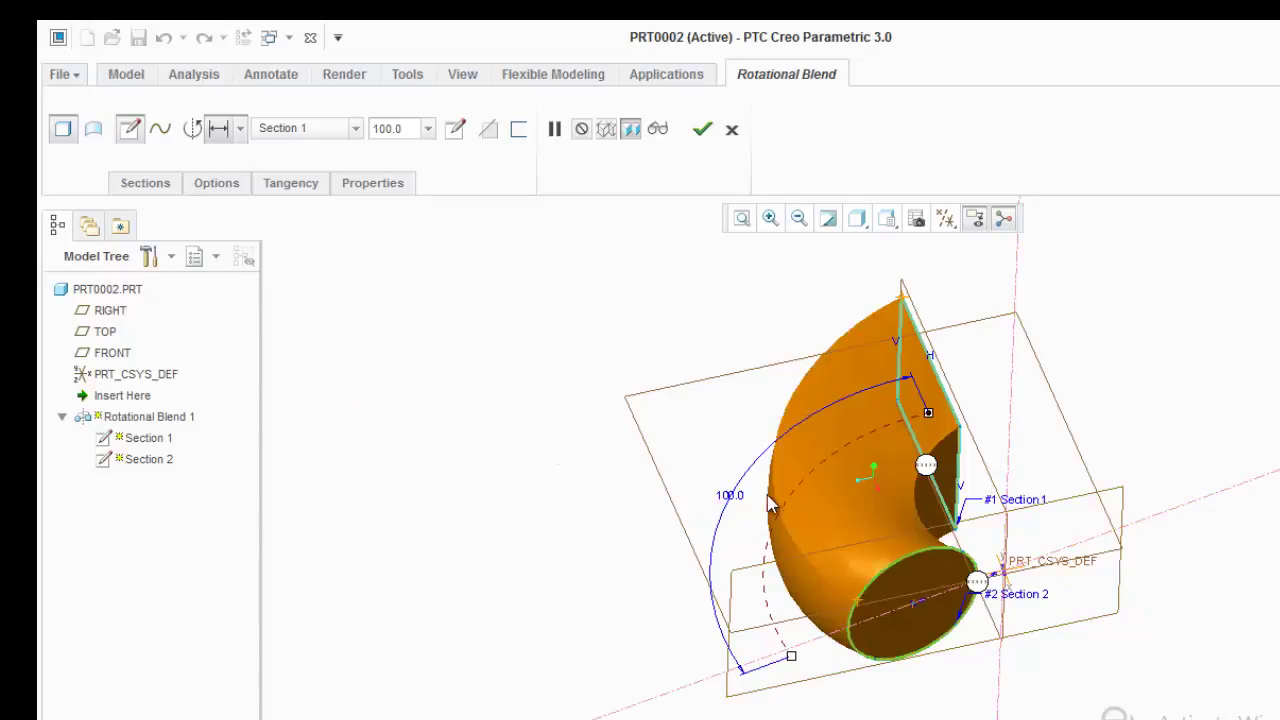
Refine the section angle to 100.0566, rejecting the out-of-range 555 entry.
double_click(740, 498)
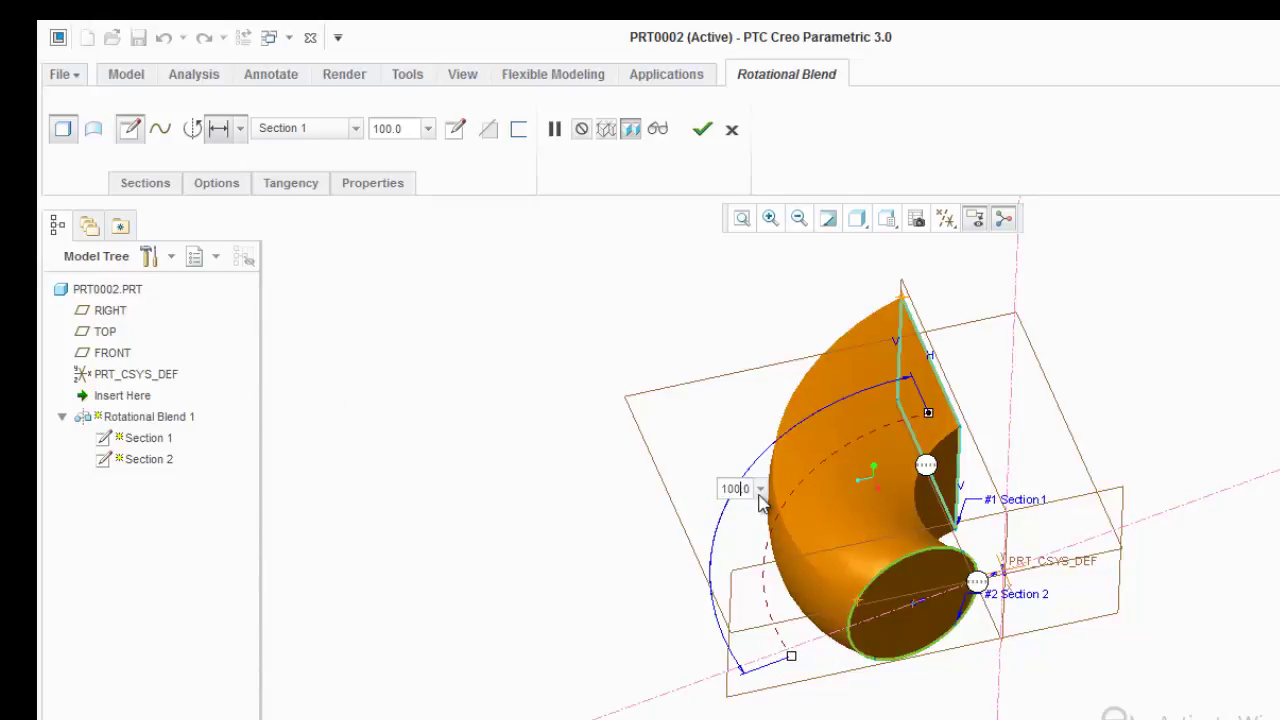
text(566)
key(Return)
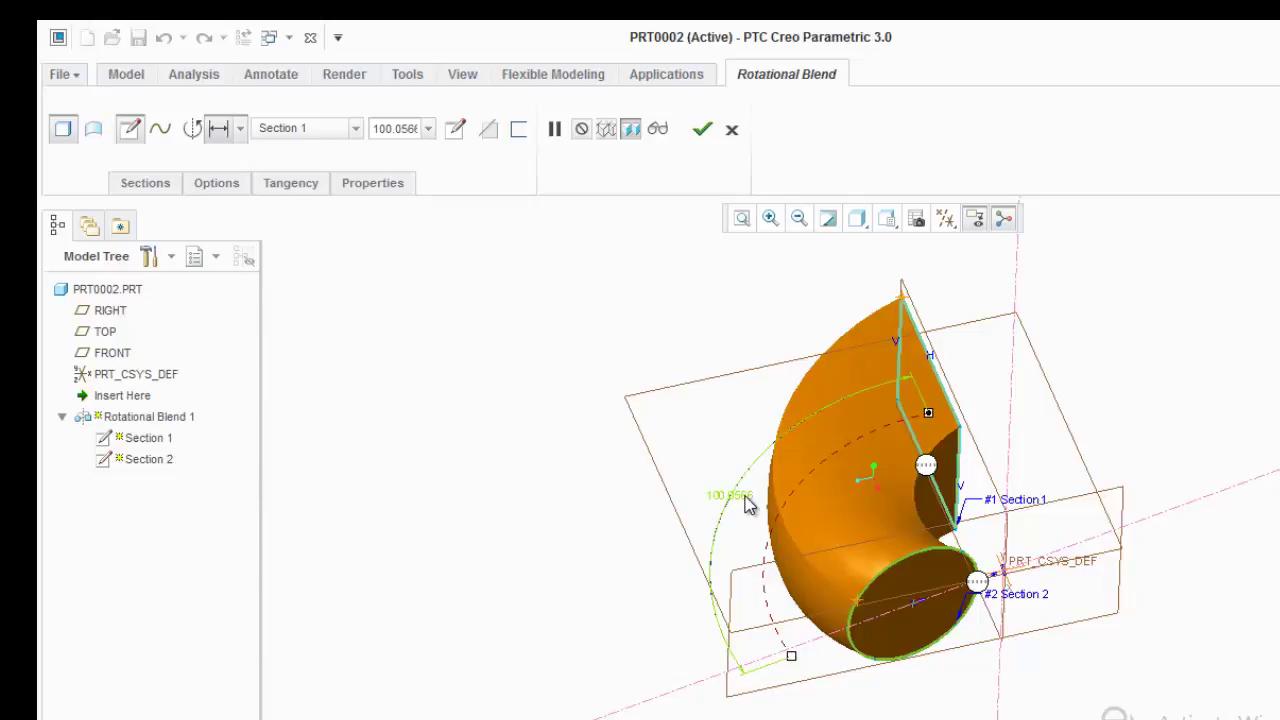
double_click(746, 494)
text(555)
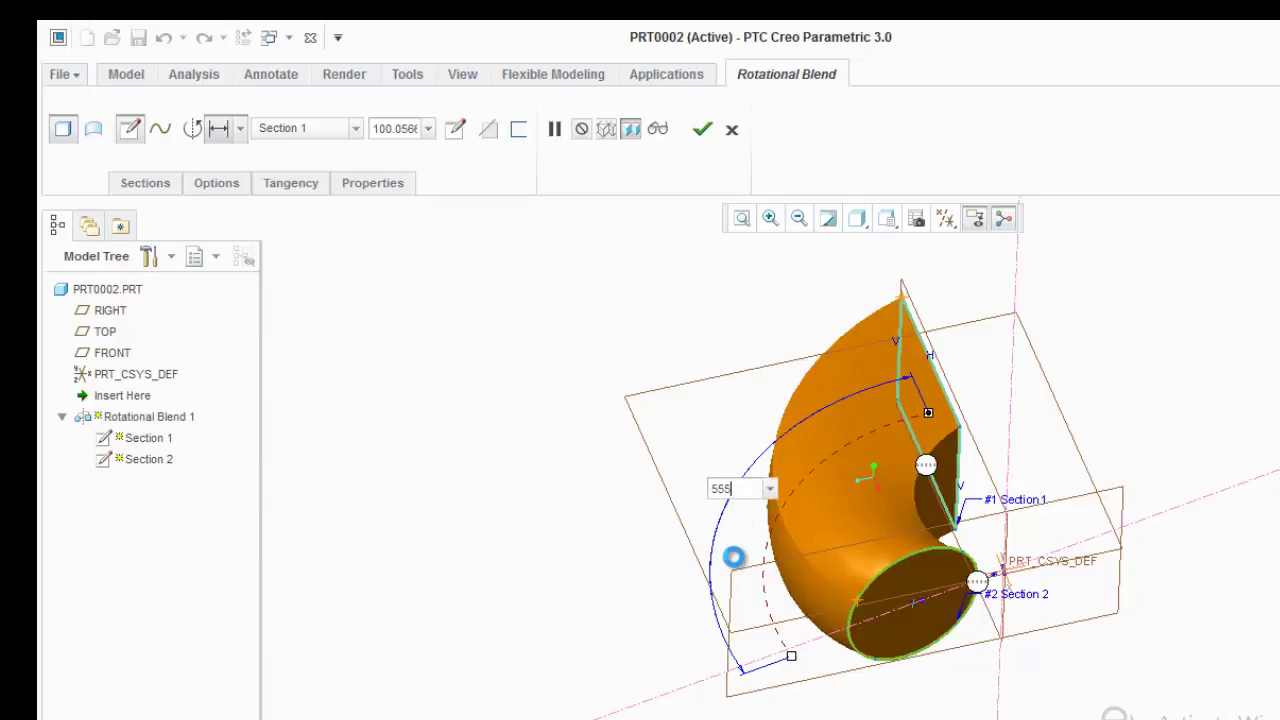
key(Return)
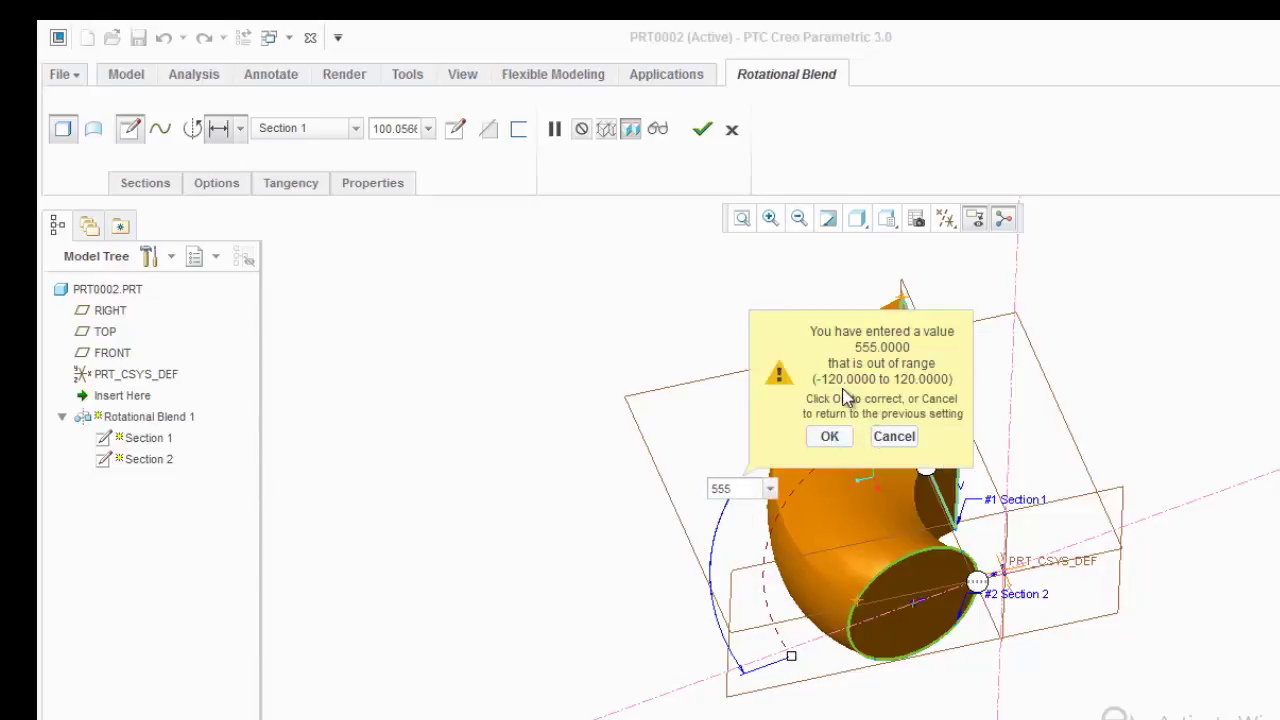
click(893, 440)
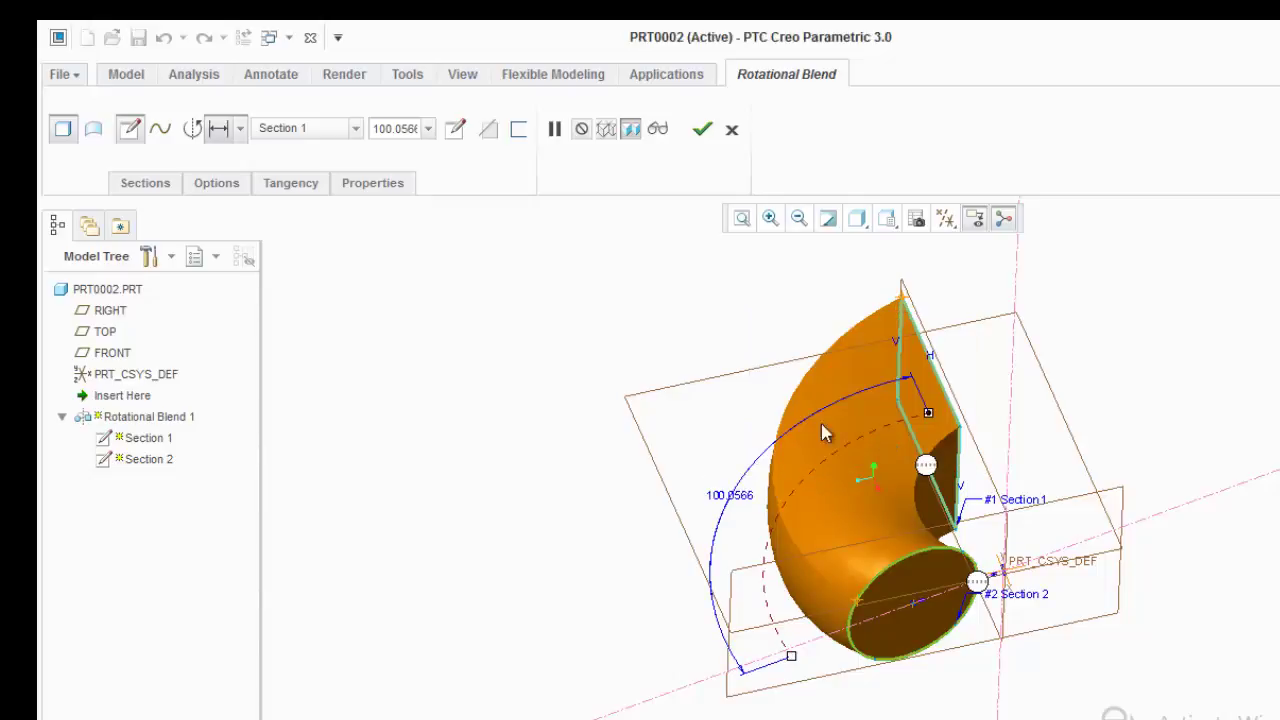
middle_drag(714, 461, 708, 518)
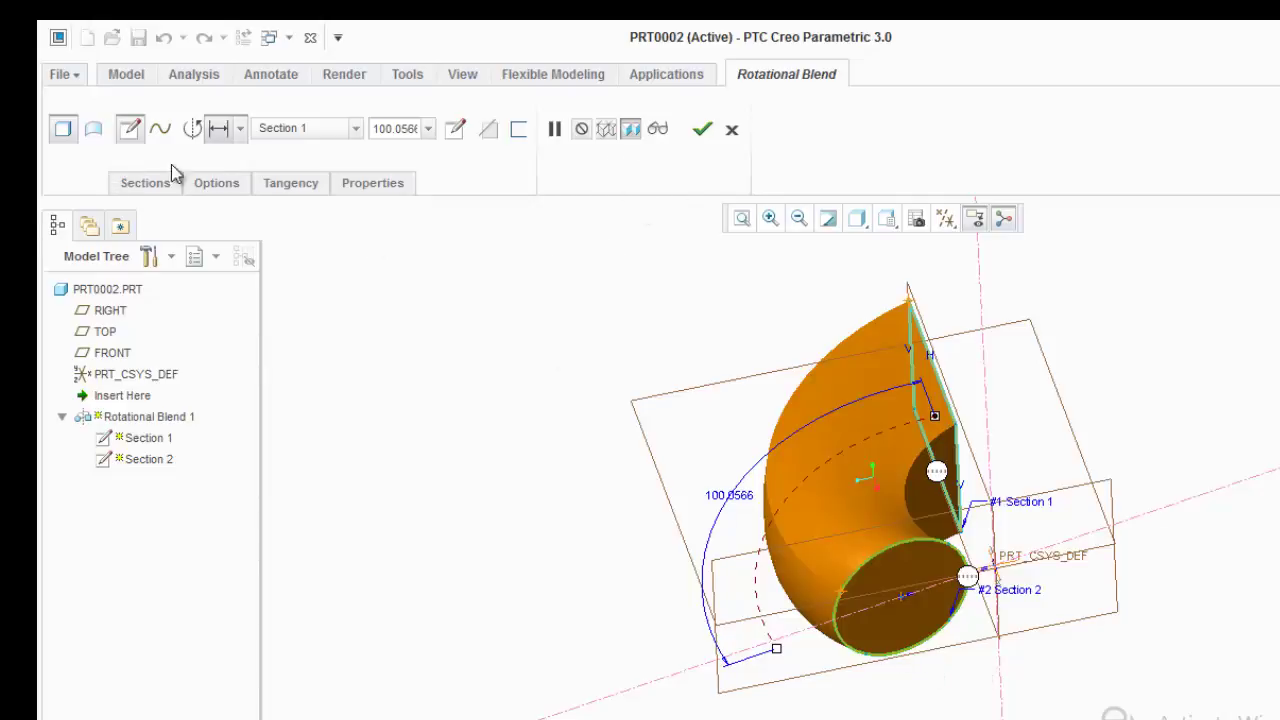
Insert Section 3 offset 55 from Section 2 and open its sketch.
click(150, 187)
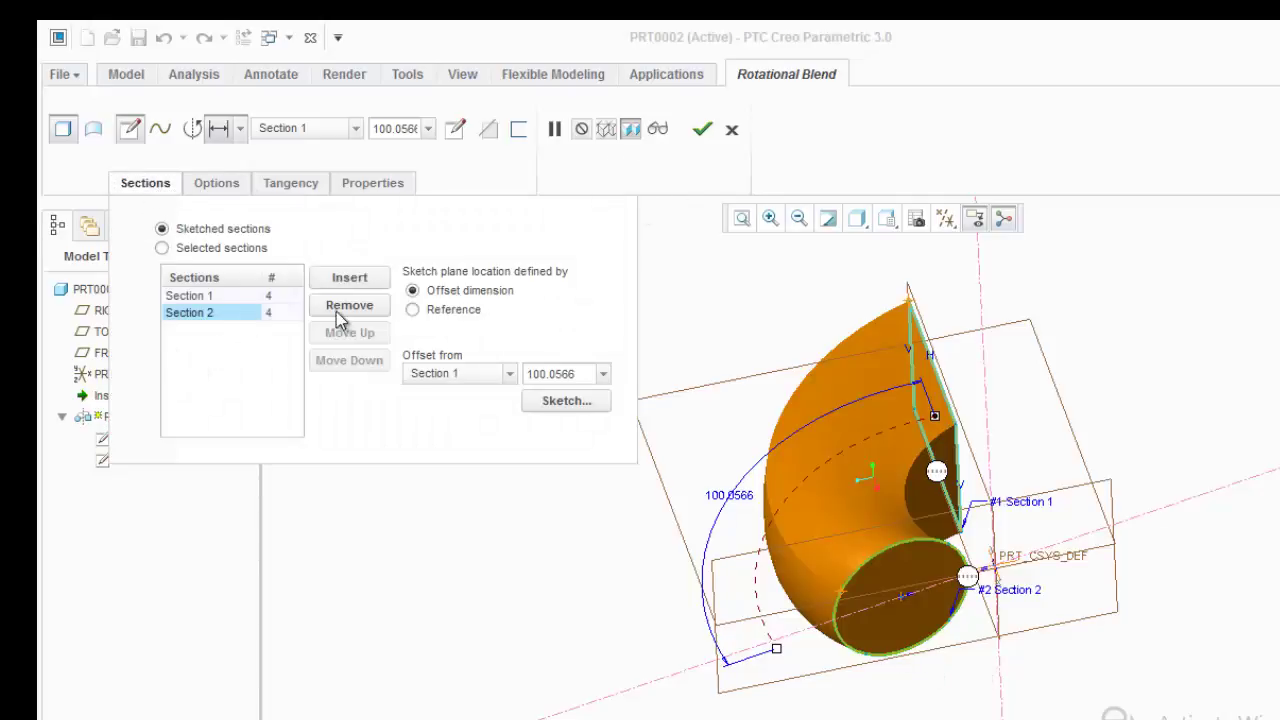
click(355, 279)
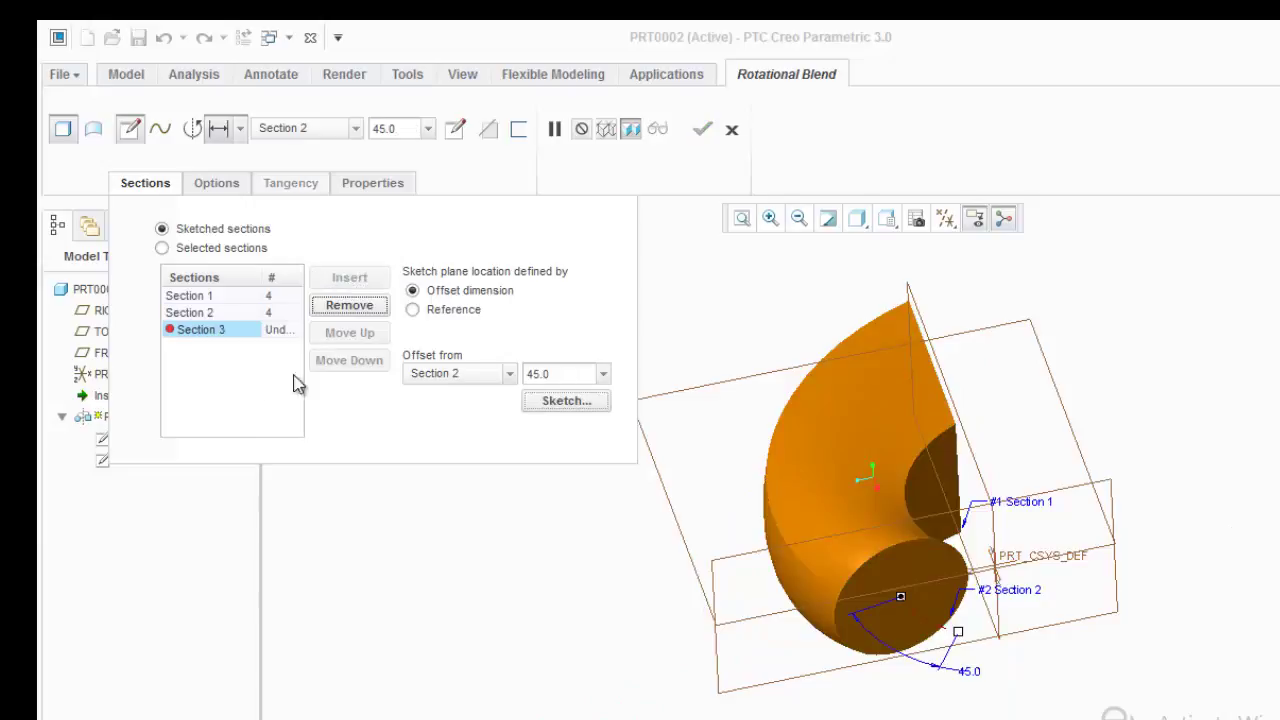
click(537, 373)
text(55)
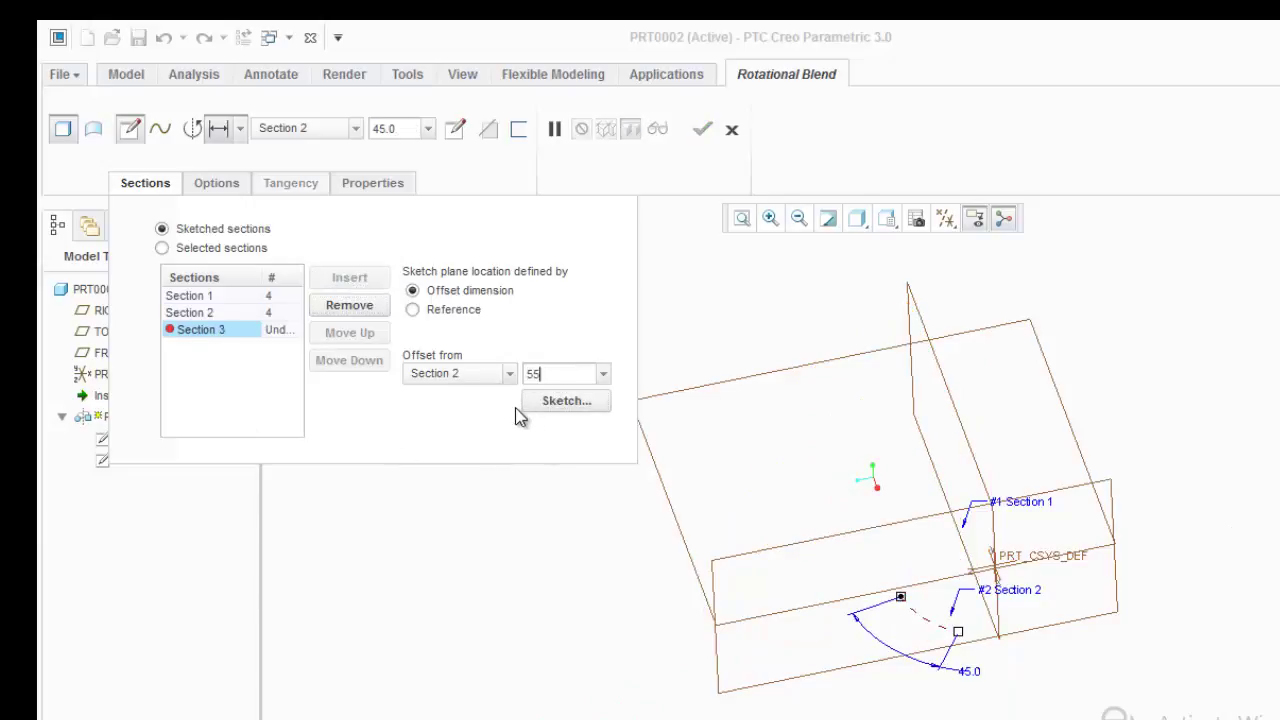
key(Return)
click(510, 373)
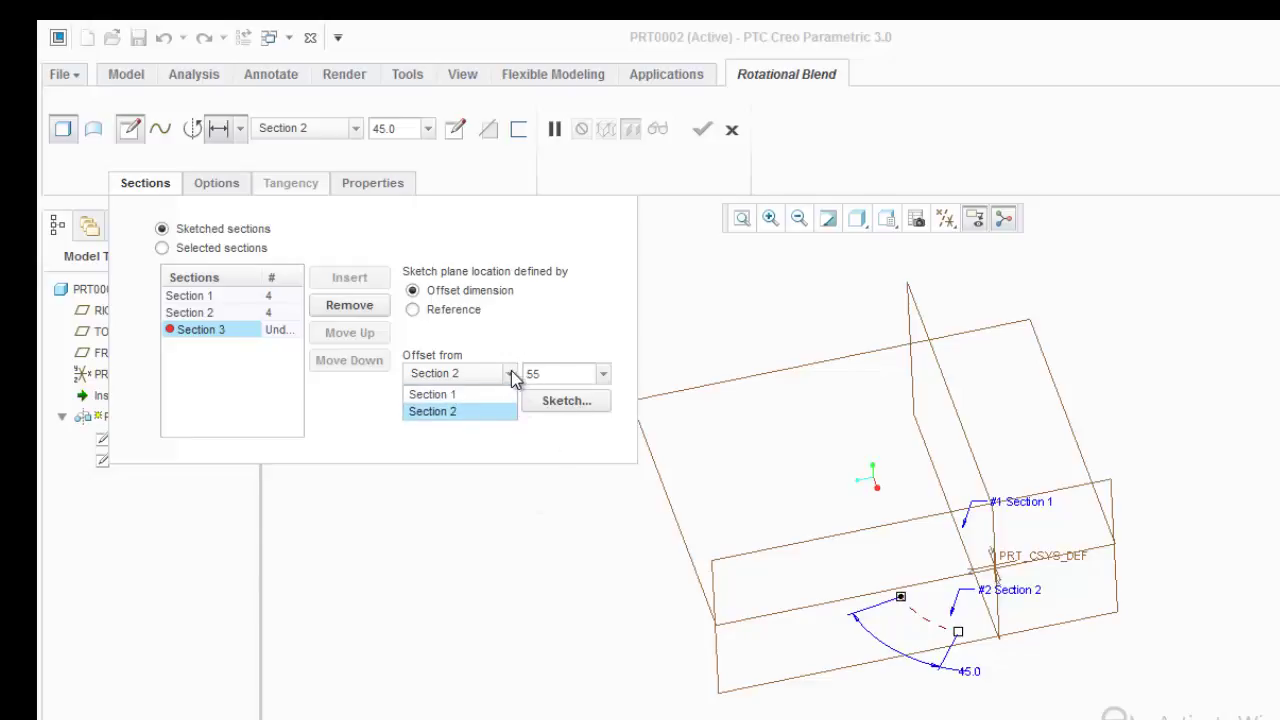
click(468, 412)
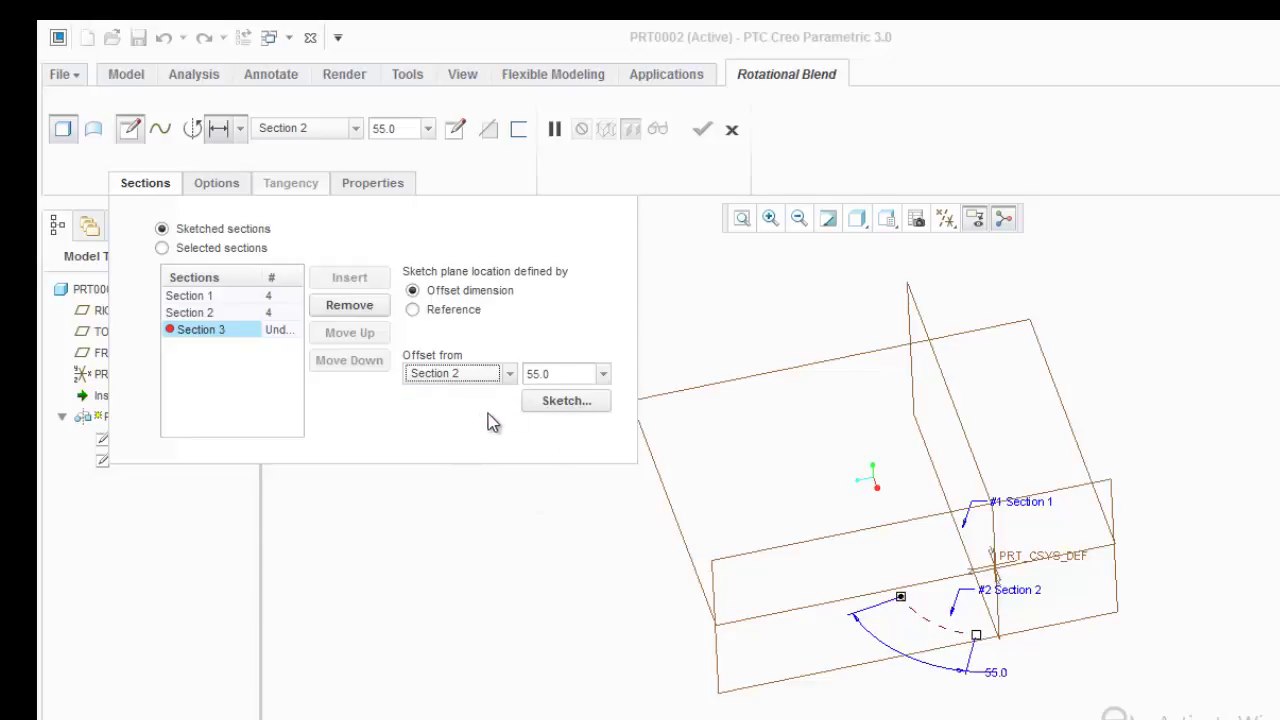
click(564, 402)
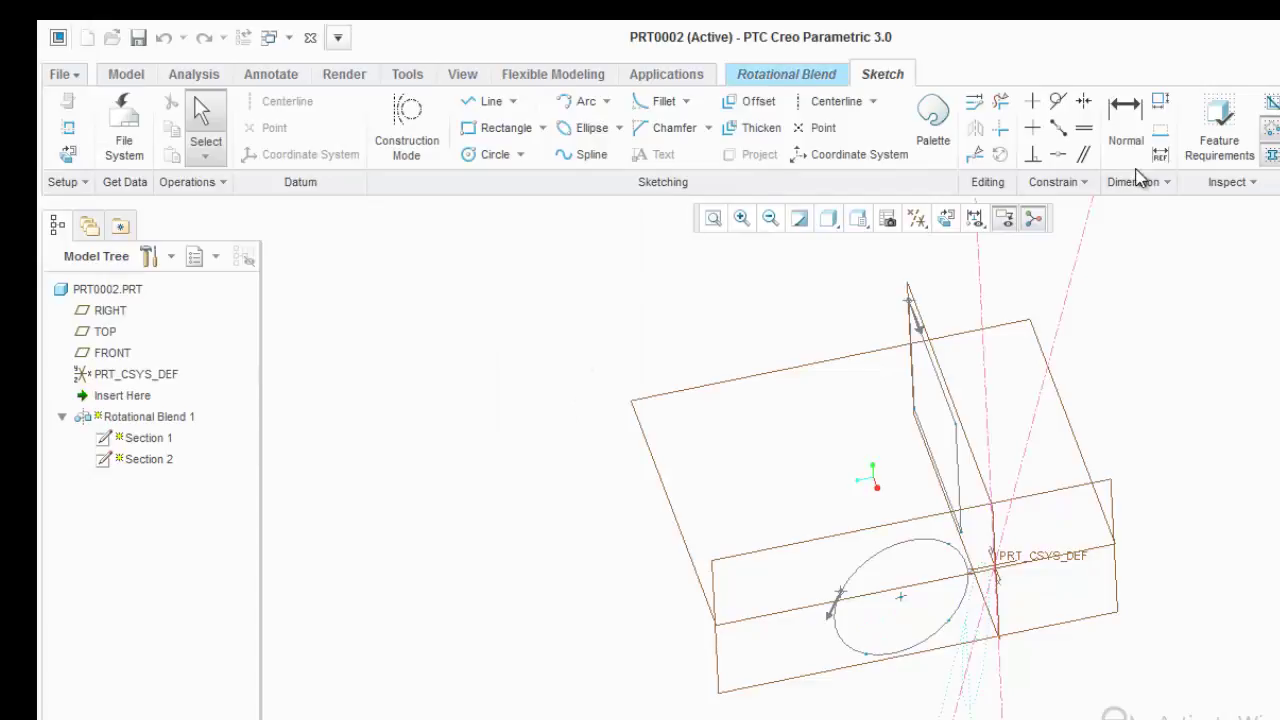
Sketch a rectangle as Section 3 in a face-on view.
click(66, 155)
click(491, 128)
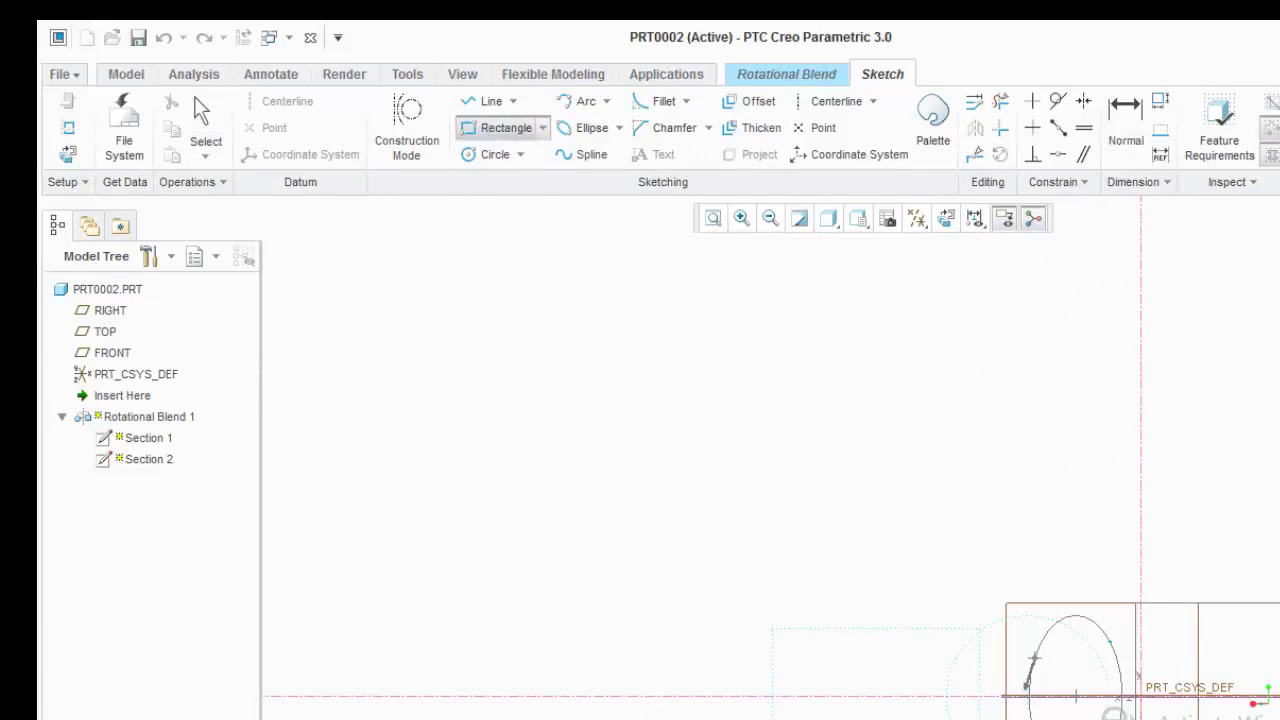
click(963, 648)
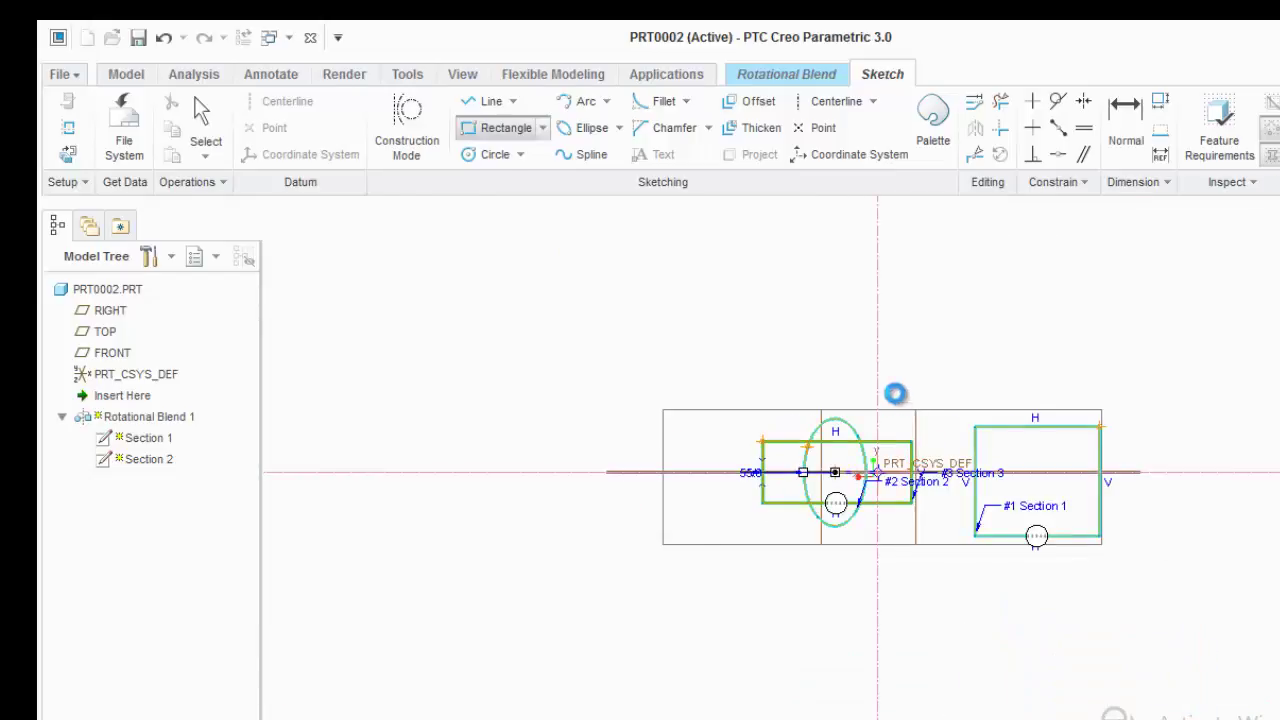
middle_drag(860, 470, 889, 498)
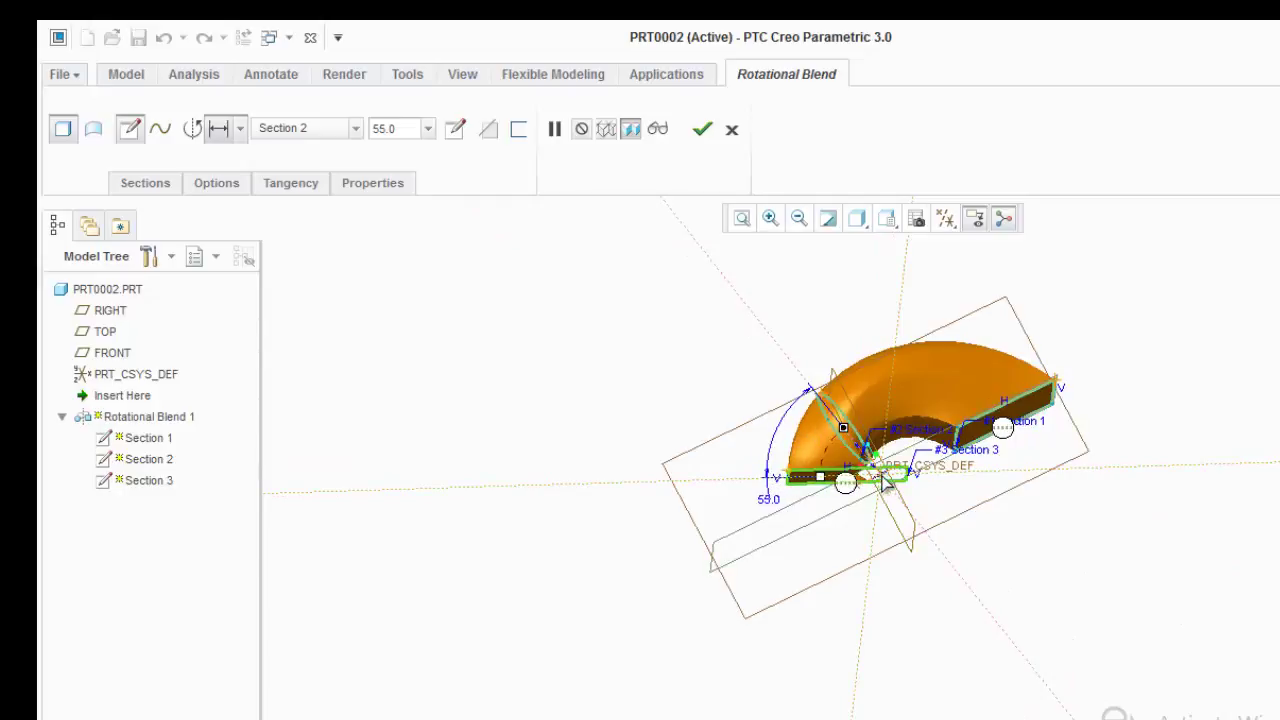
click(807, 462)
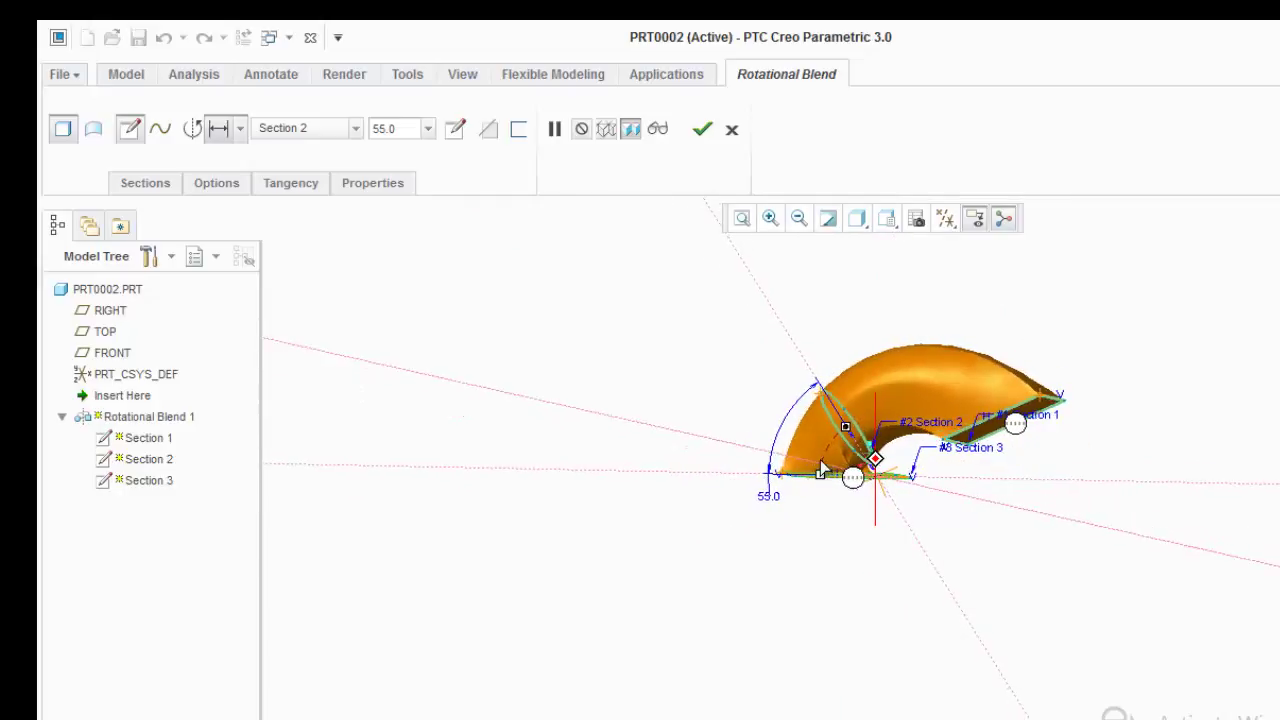
Complete Rotational Blend 1 as a solid and inspect the finished elbow.
middle_drag(818, 474, 726, 160)
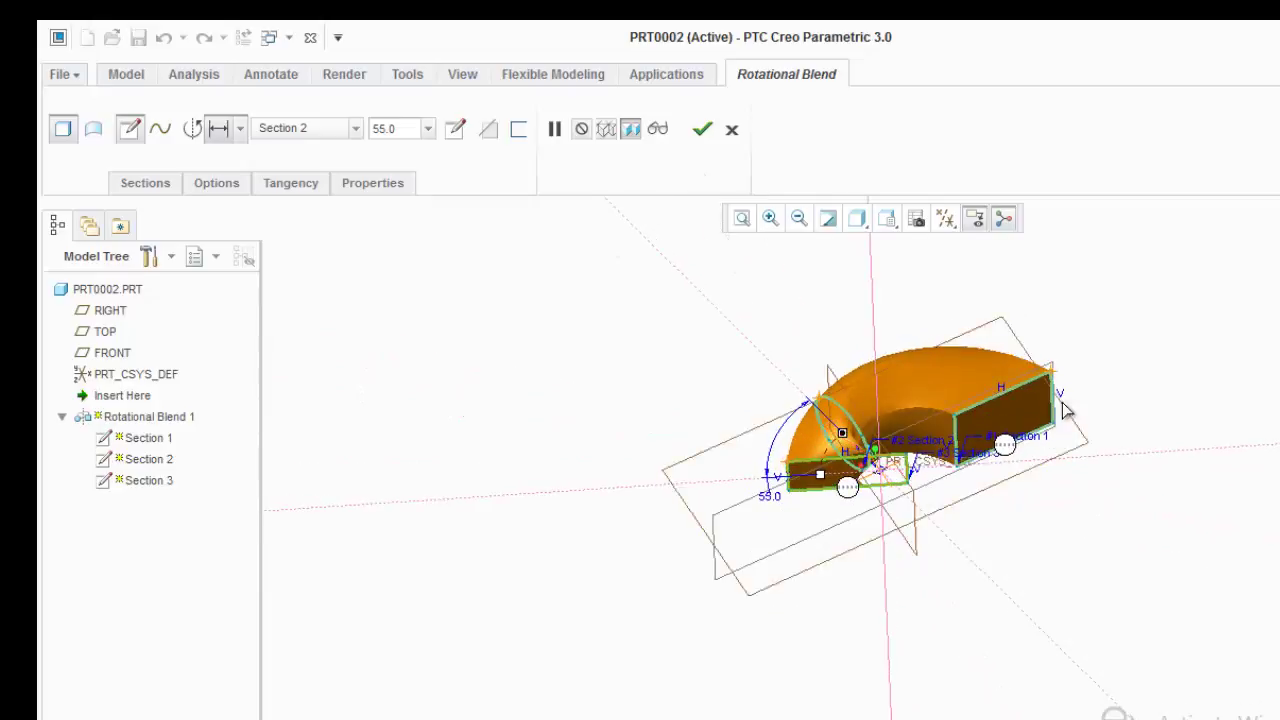
click(701, 130)
middle_drag(631, 431, 608, 463)
Redefine Rotational Blend 1 as a surface rather than a solid.
right_click(150, 398)
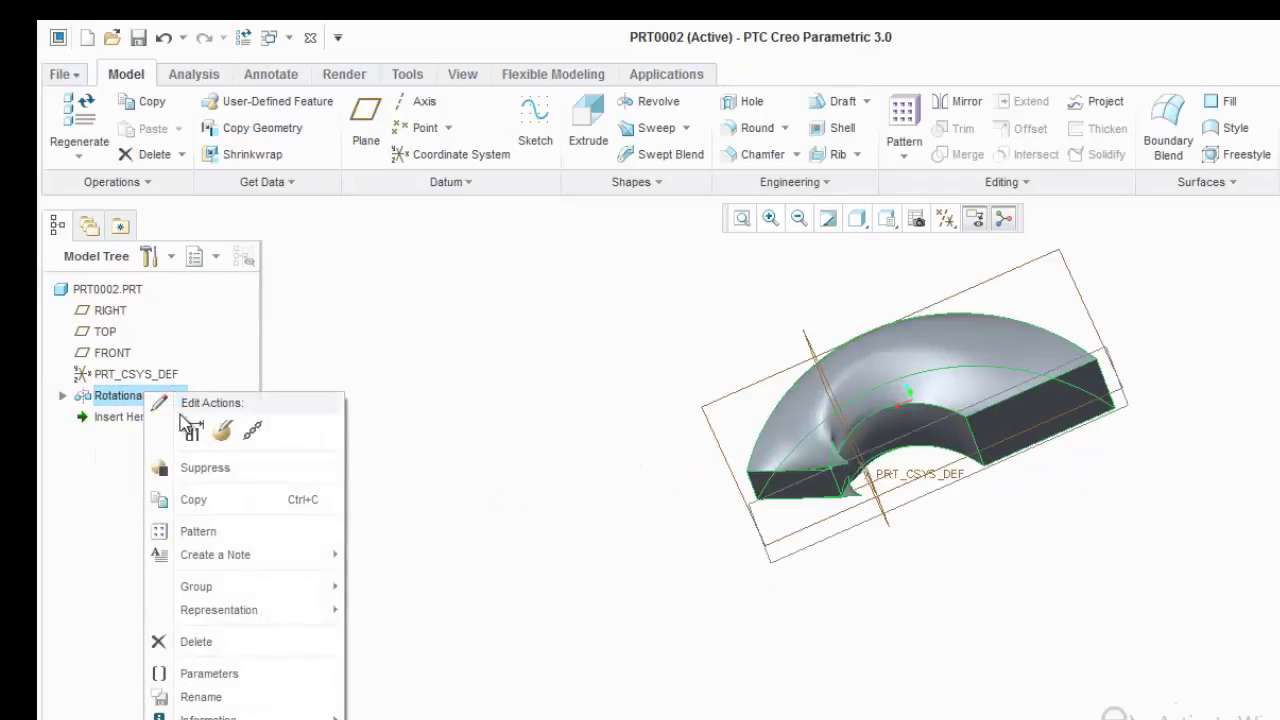
click(218, 426)
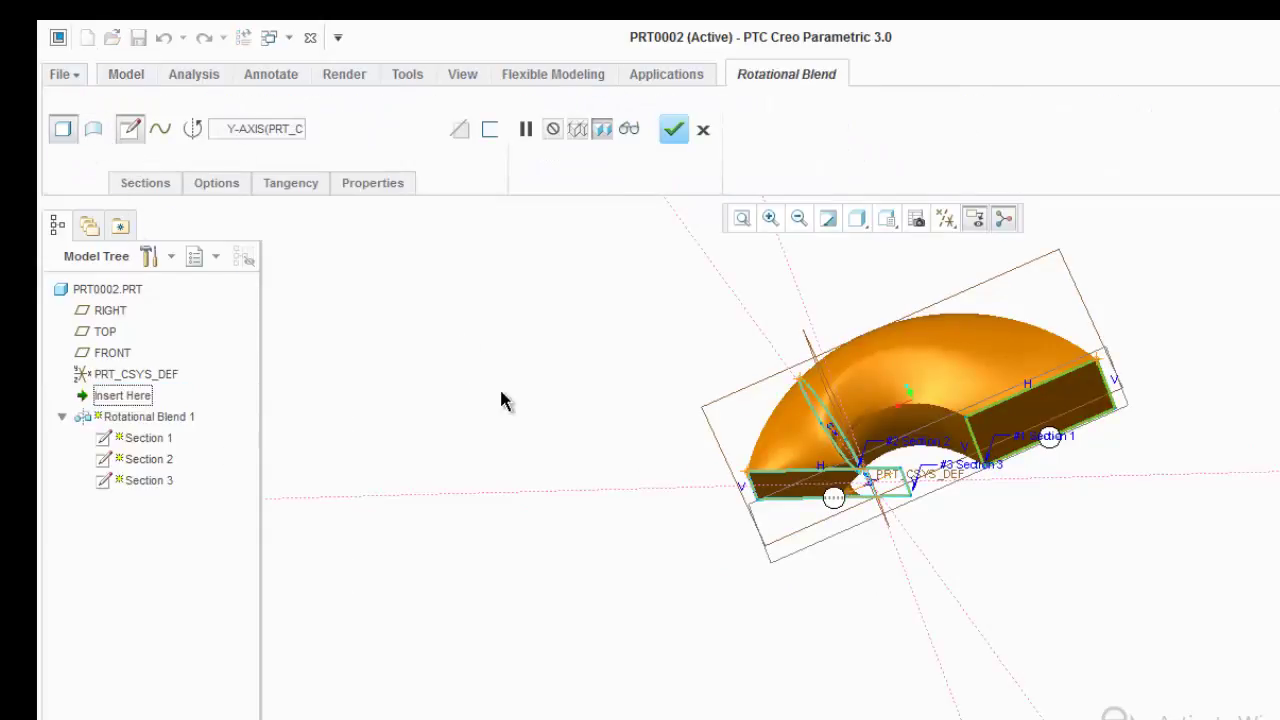
key(ctrl+d)
click(93, 128)
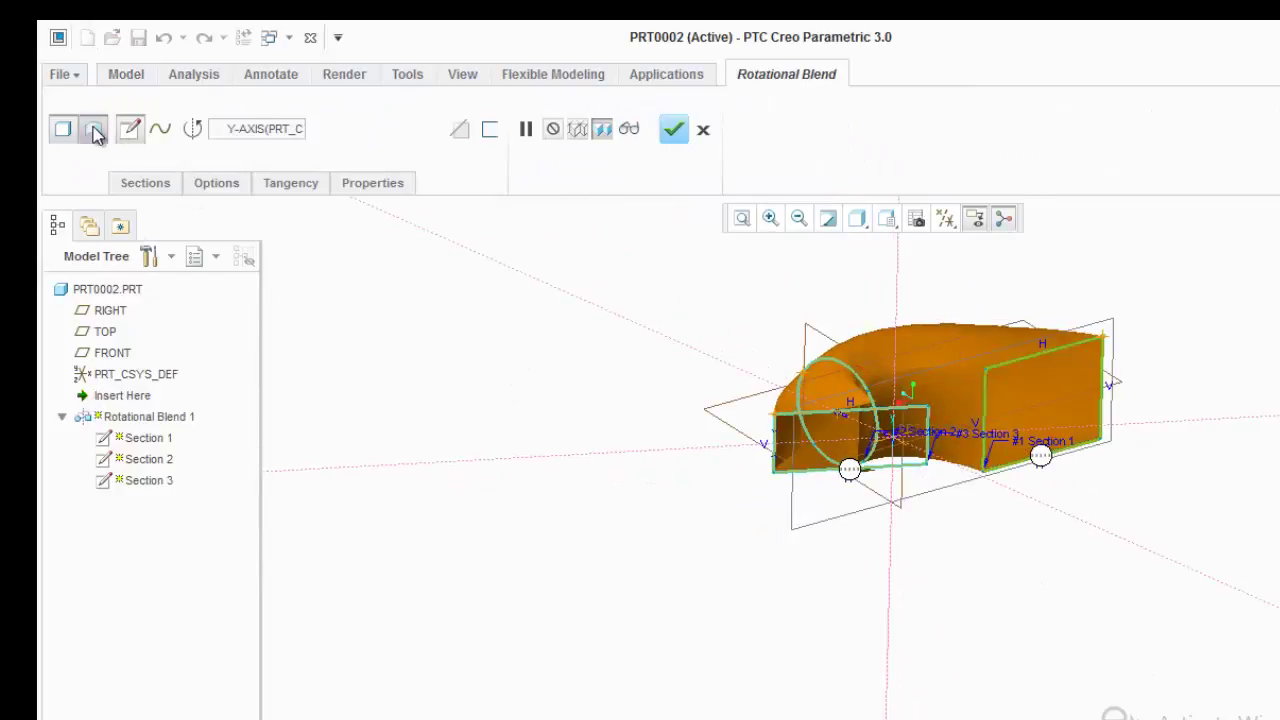
middle_drag(622, 428, 526, 343)
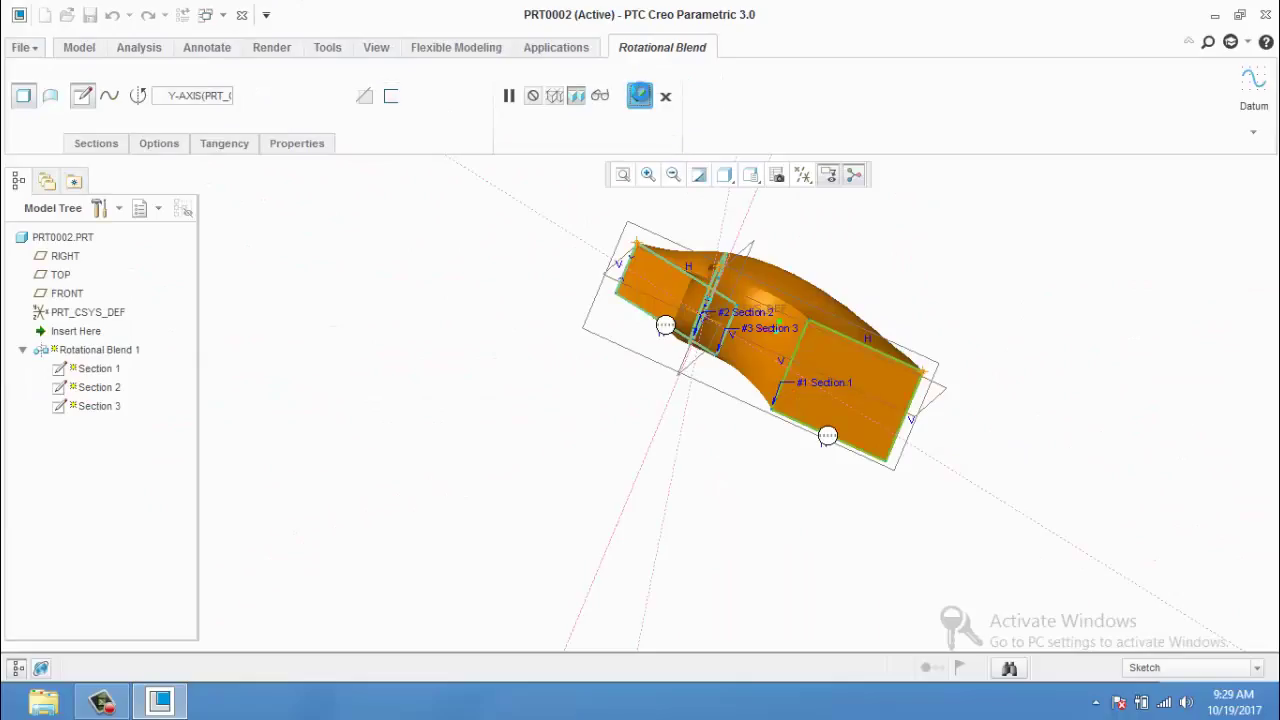
click(640, 95)
middle_drag(511, 483, 531, 516)
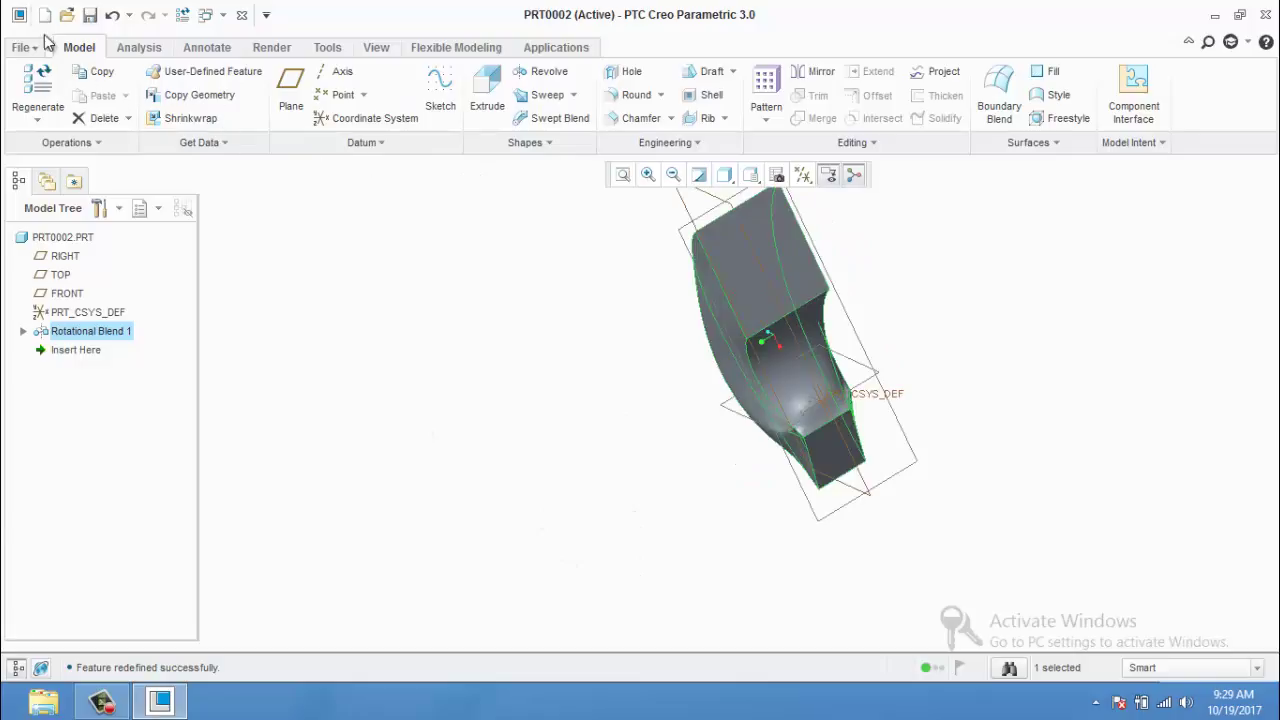
click(22, 47)
Close PRT0002 and create a new solid part named prt0003.
click(62, 254)
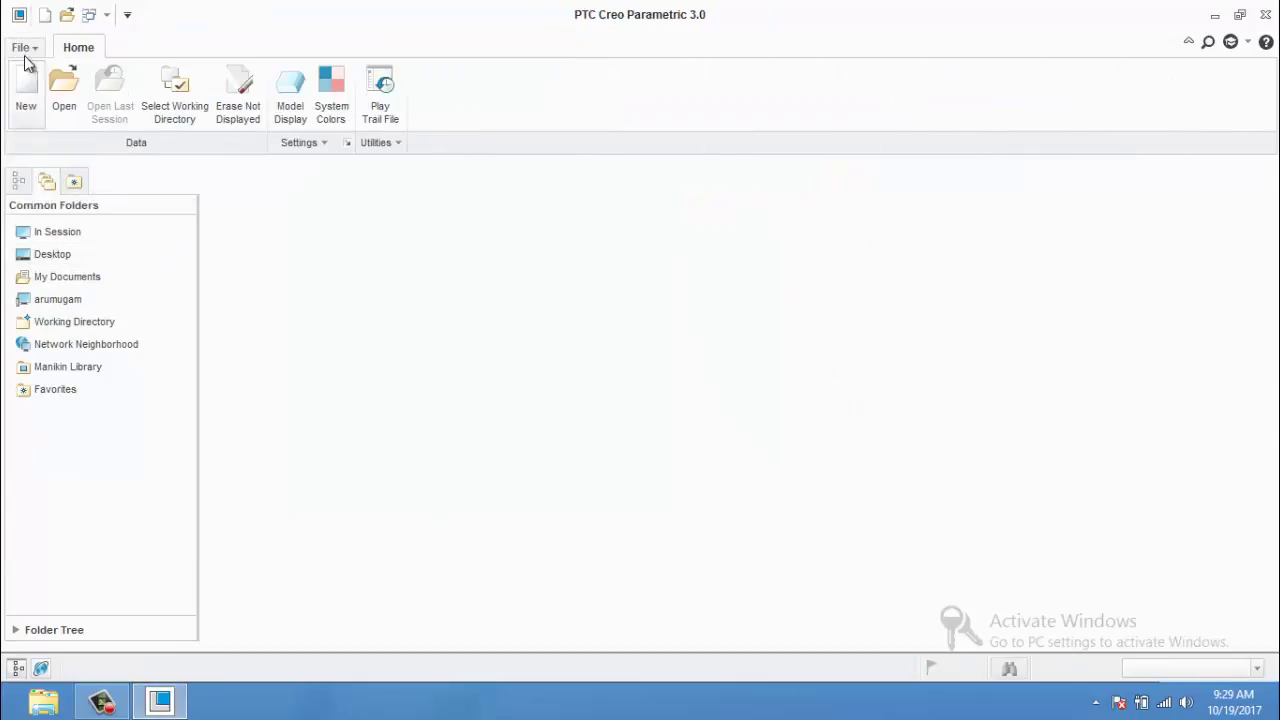
click(24, 50)
click(59, 87)
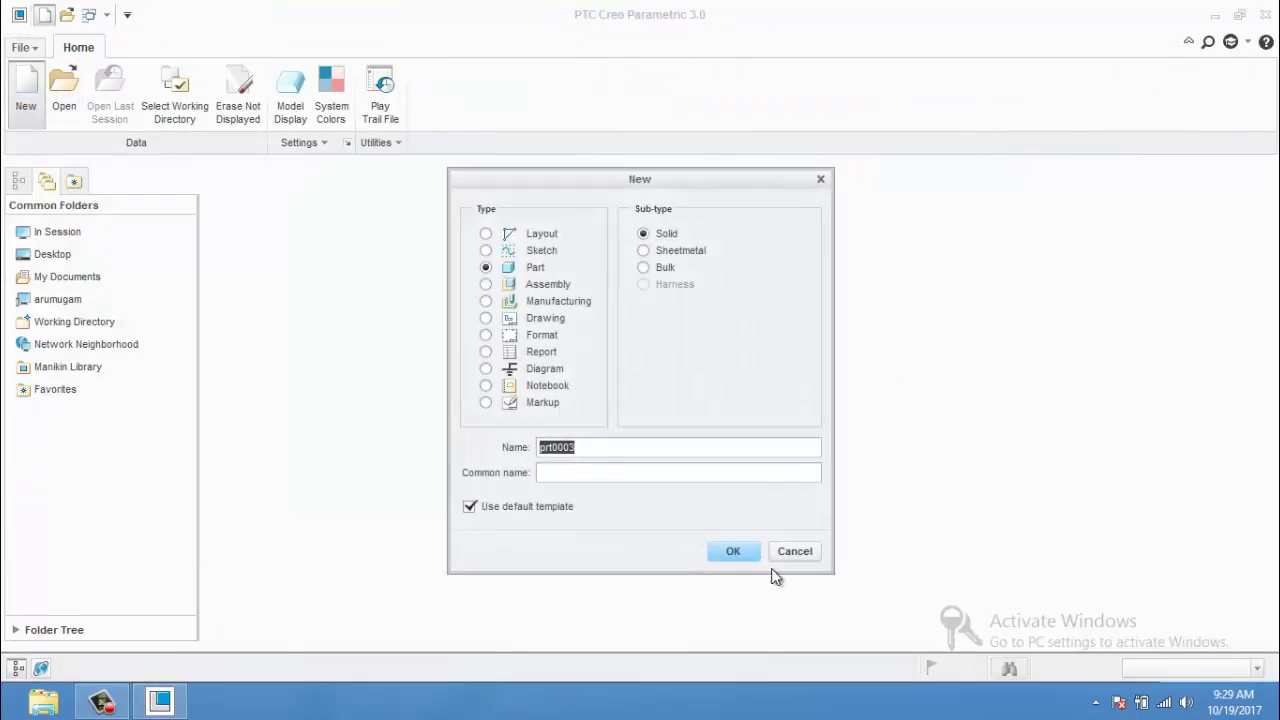
click(748, 553)
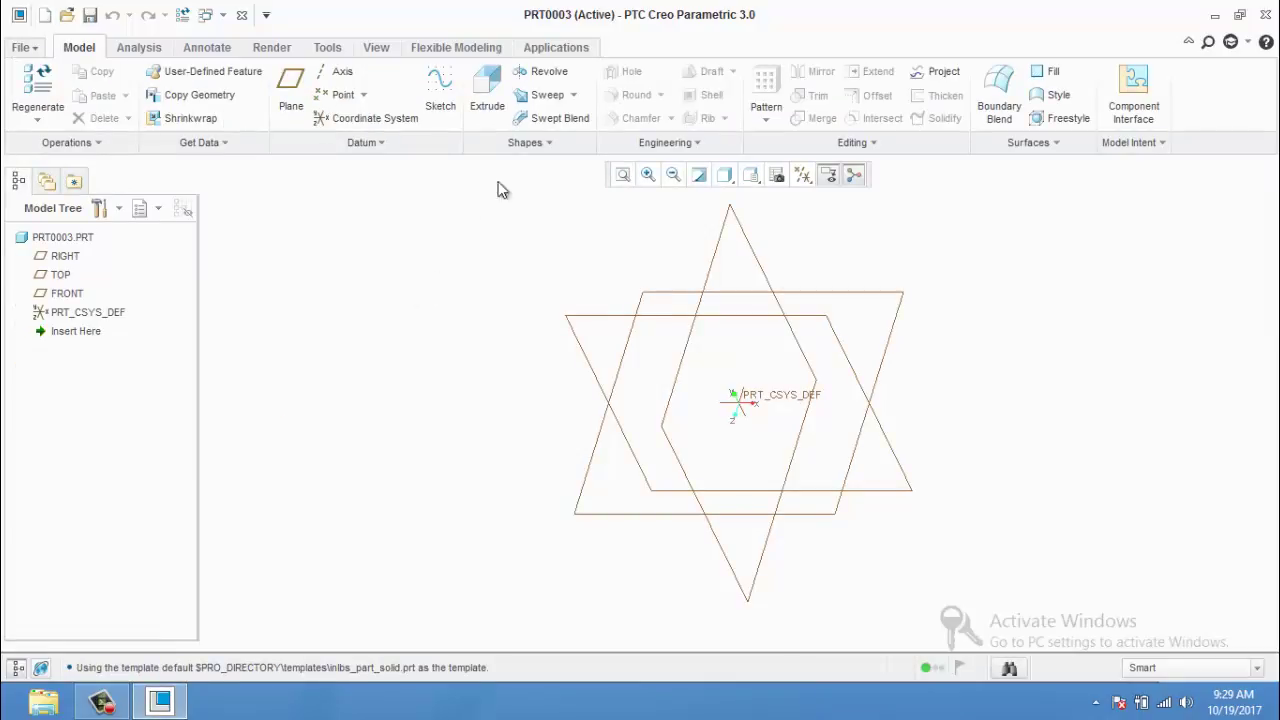
Start a Swept Blend feature from the Shapes group.
click(573, 95)
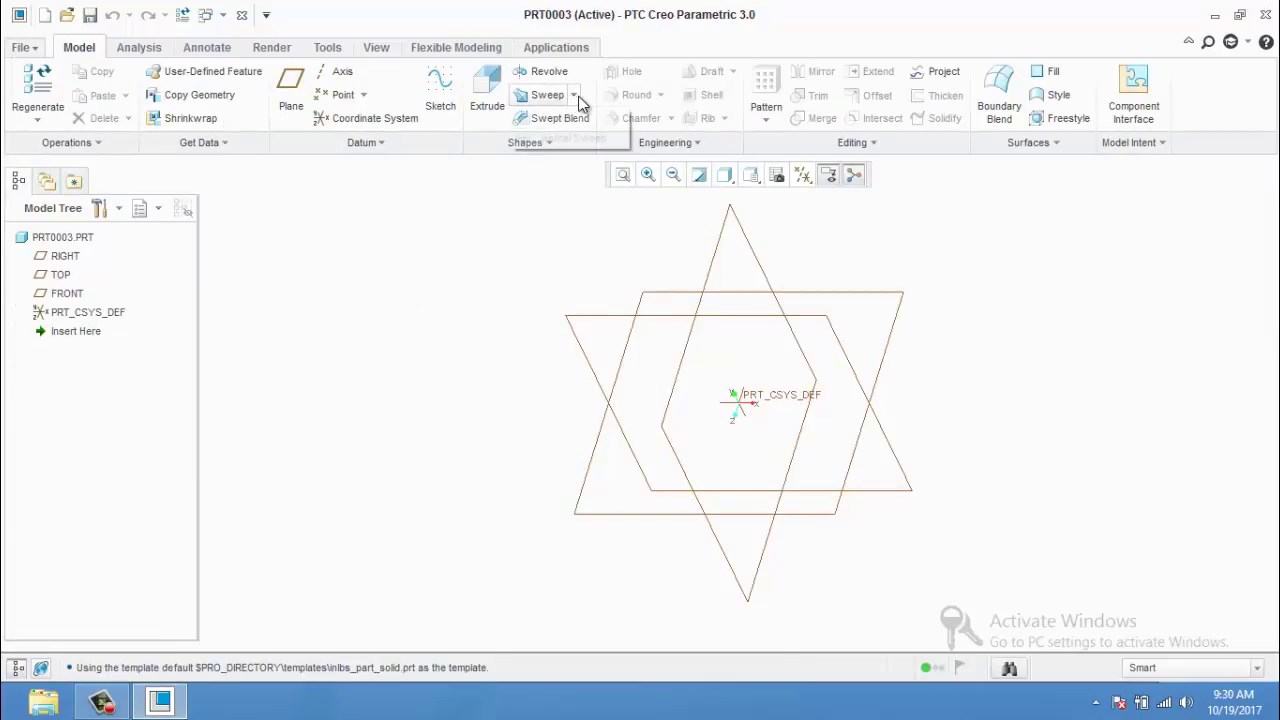
click(553, 142)
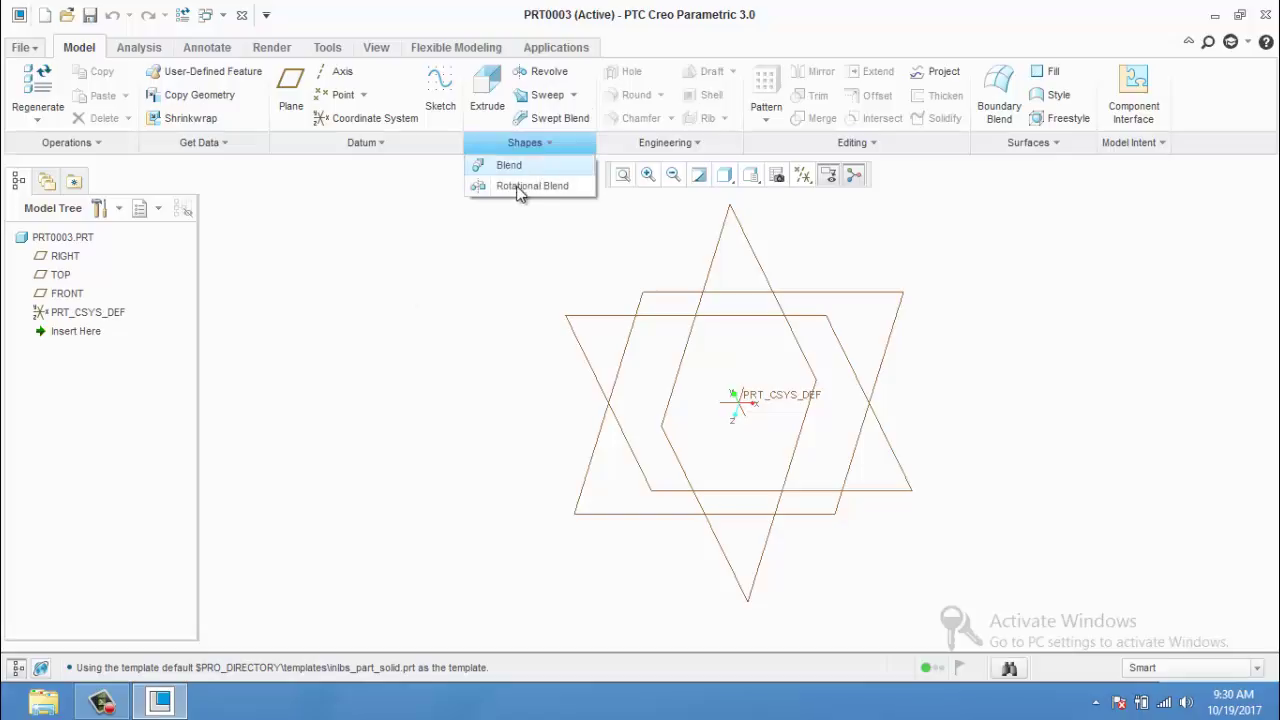
click(342, 265)
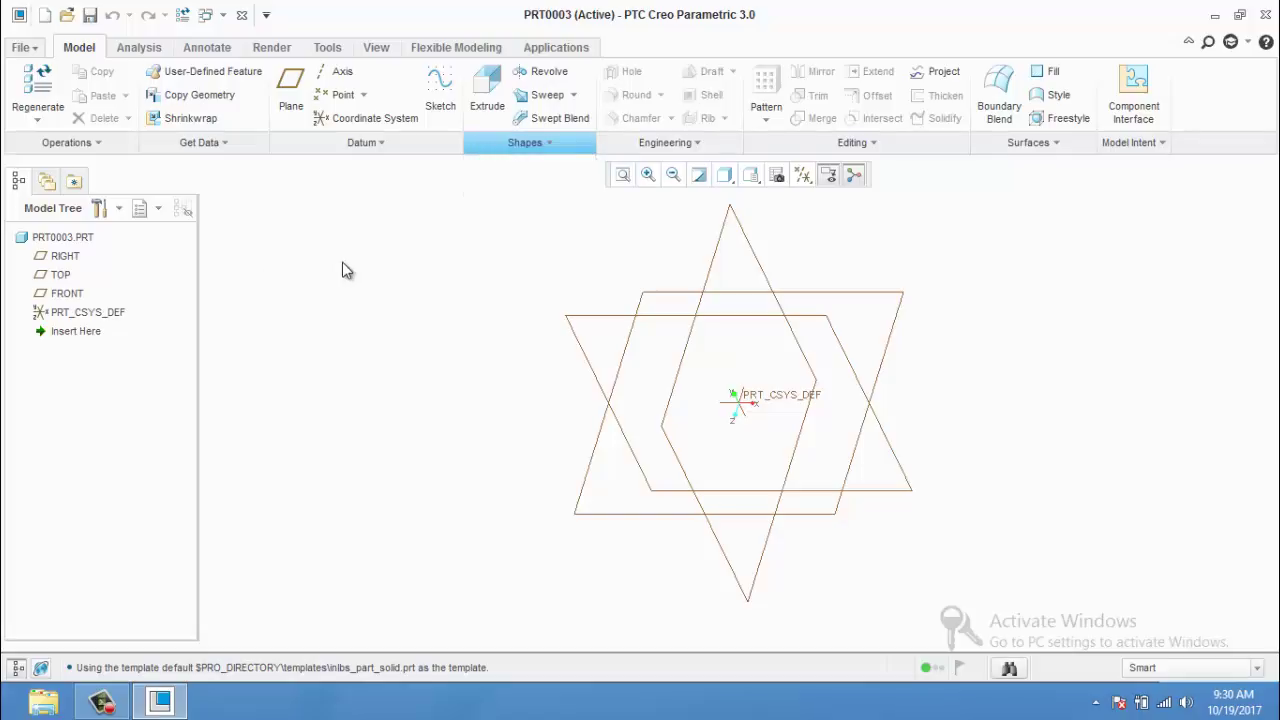
click(569, 119)
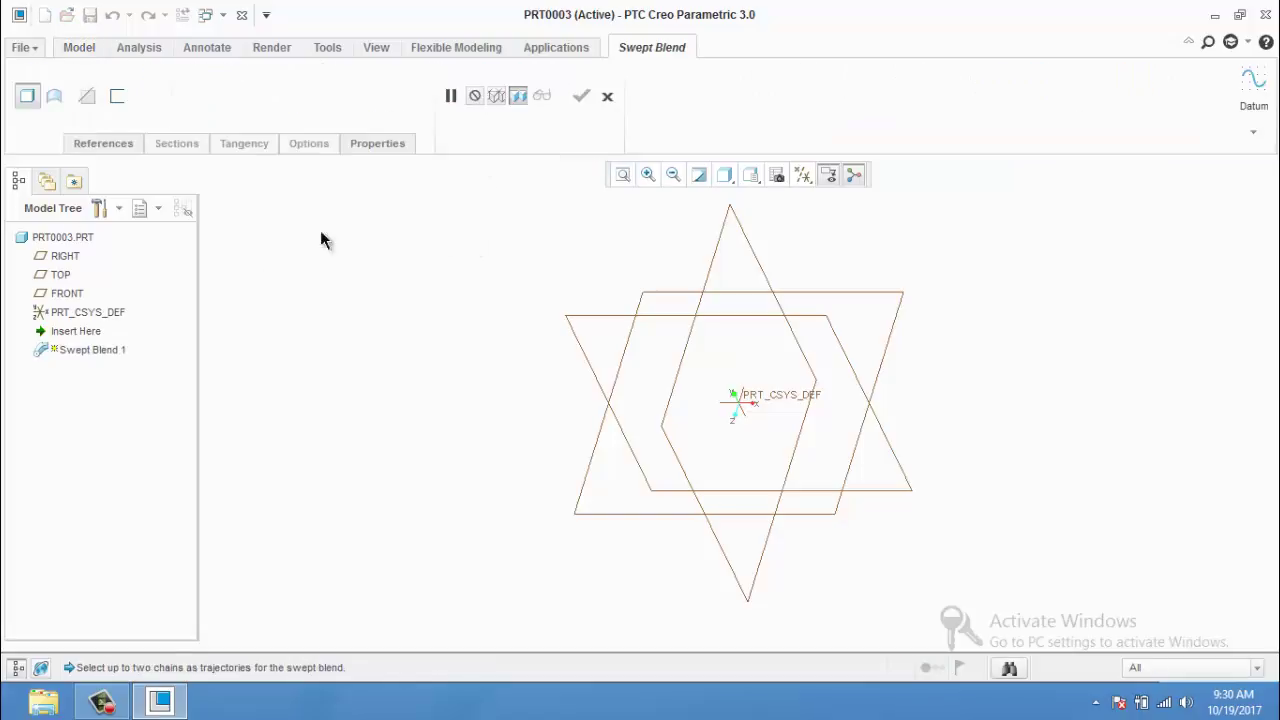
Cancel the unstarted swept blend after checking its References, leaving an empty PRT0001.
click(120, 143)
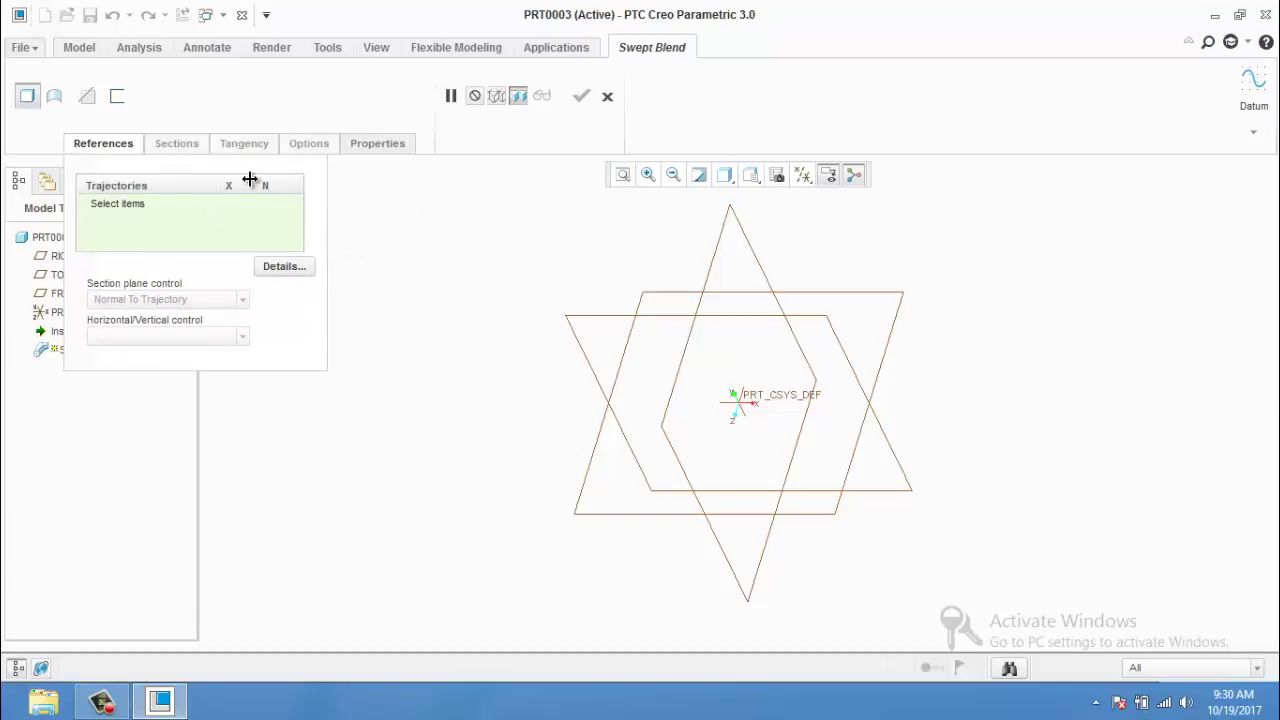
click(391, 181)
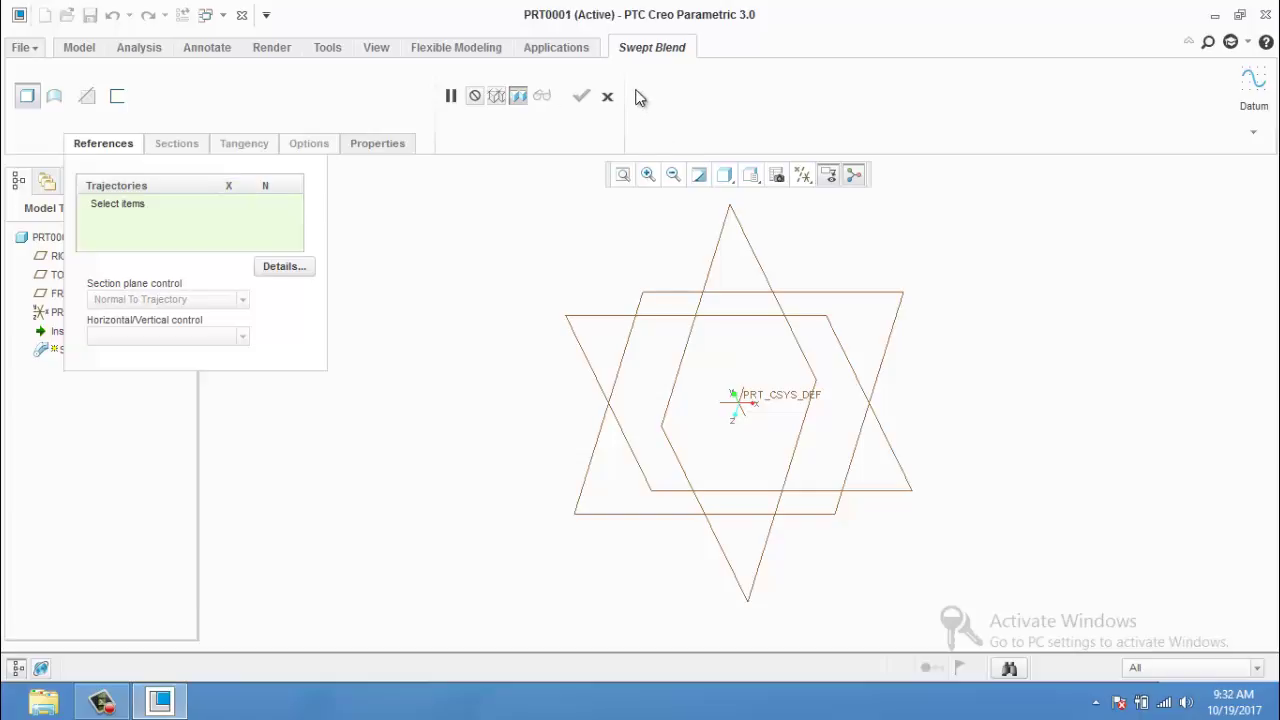
click(607, 96)
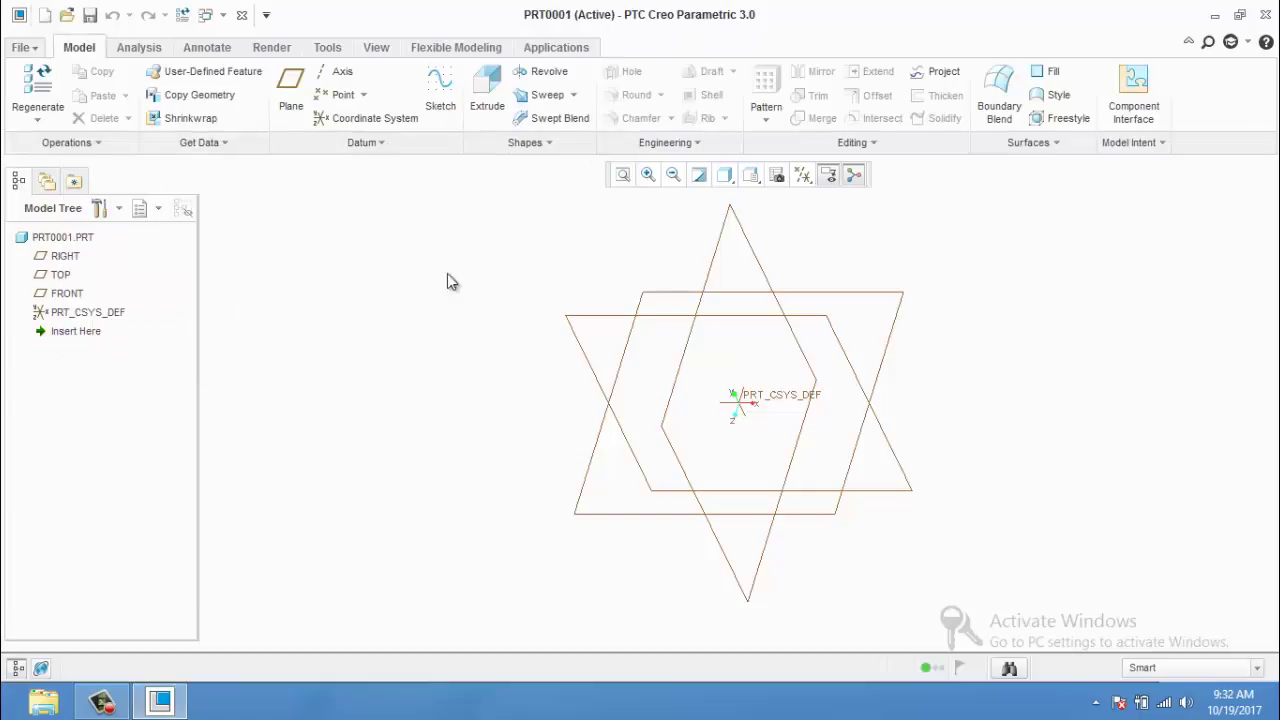
Begin a new sketch on the FRONT datum plane, viewed face-on.
click(441, 100)
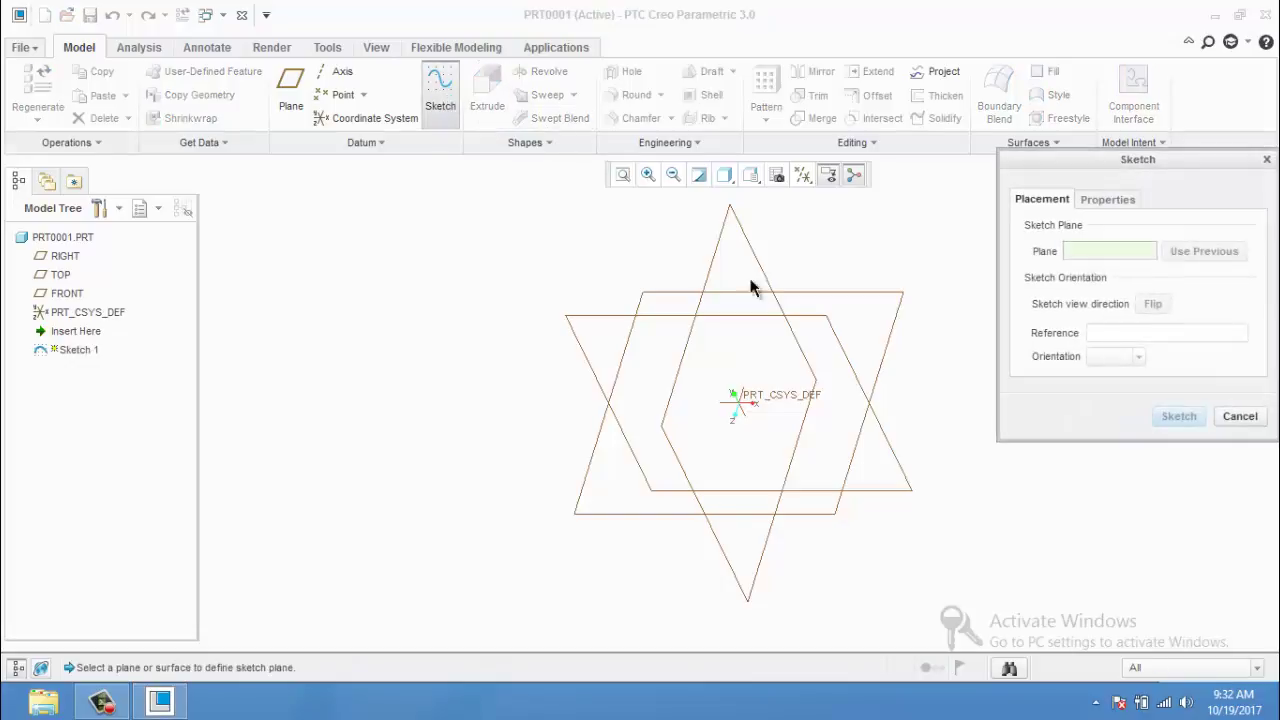
click(604, 318)
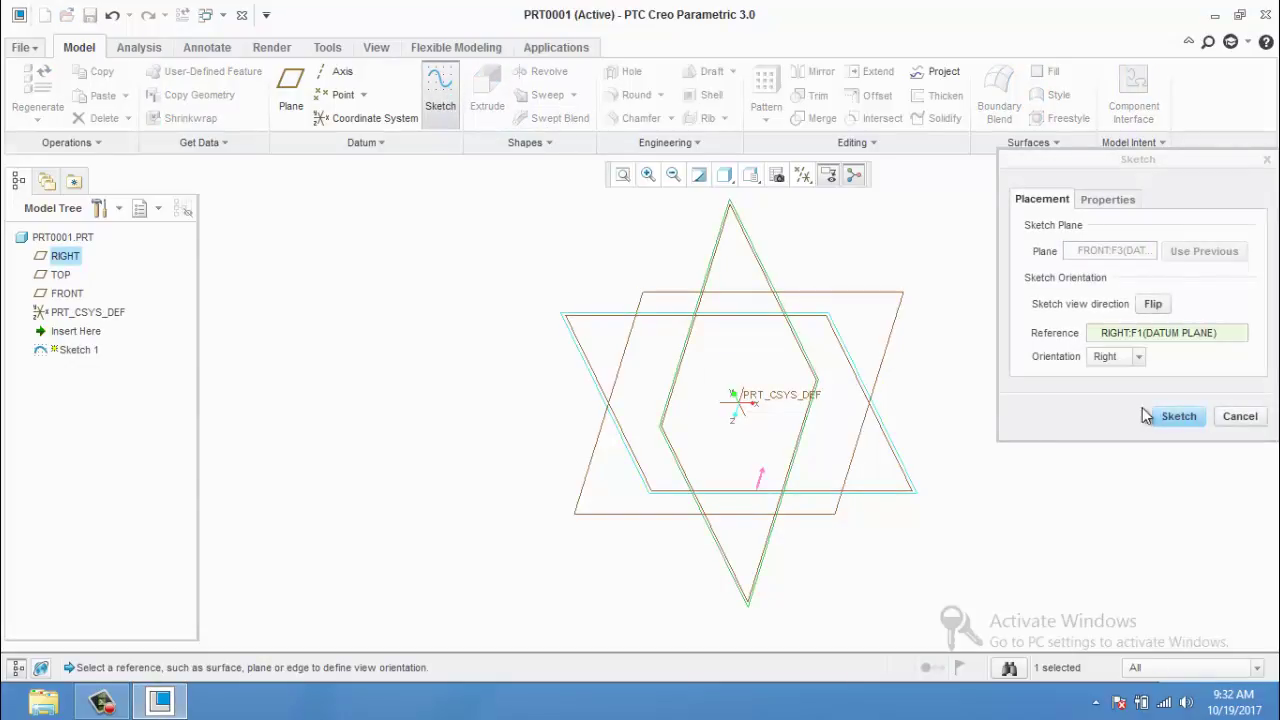
click(1178, 416)
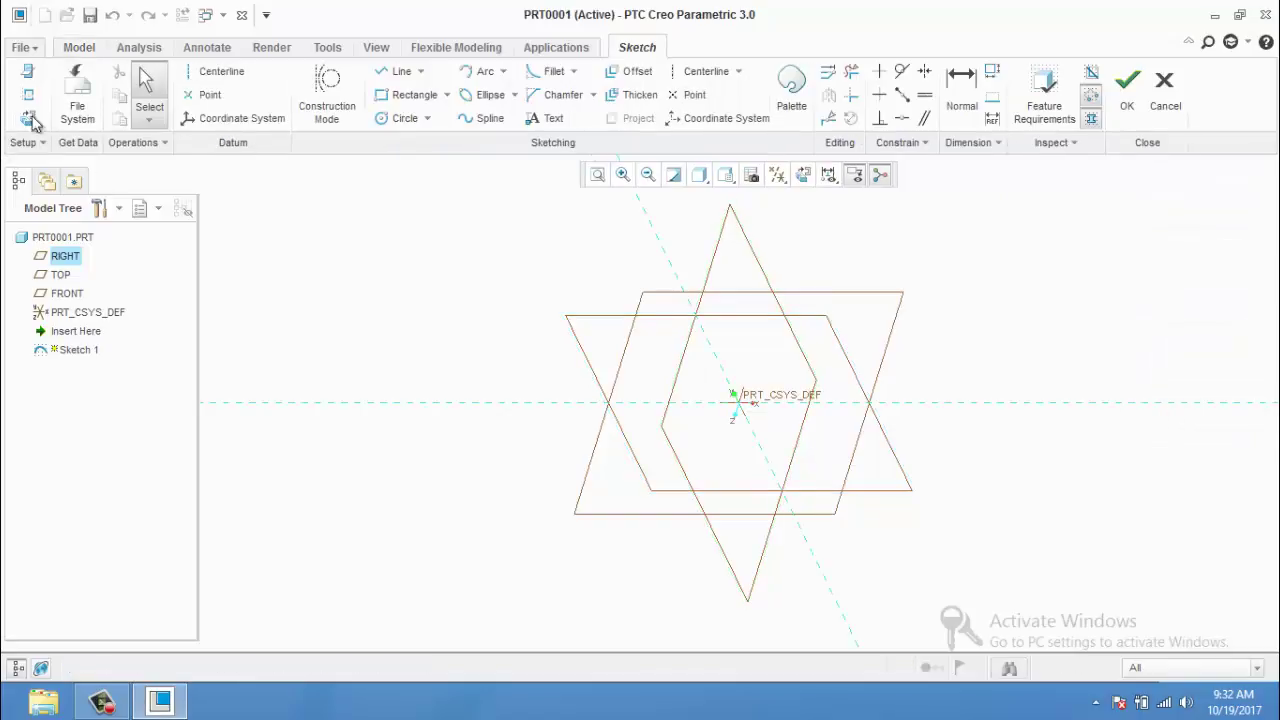
click(29, 118)
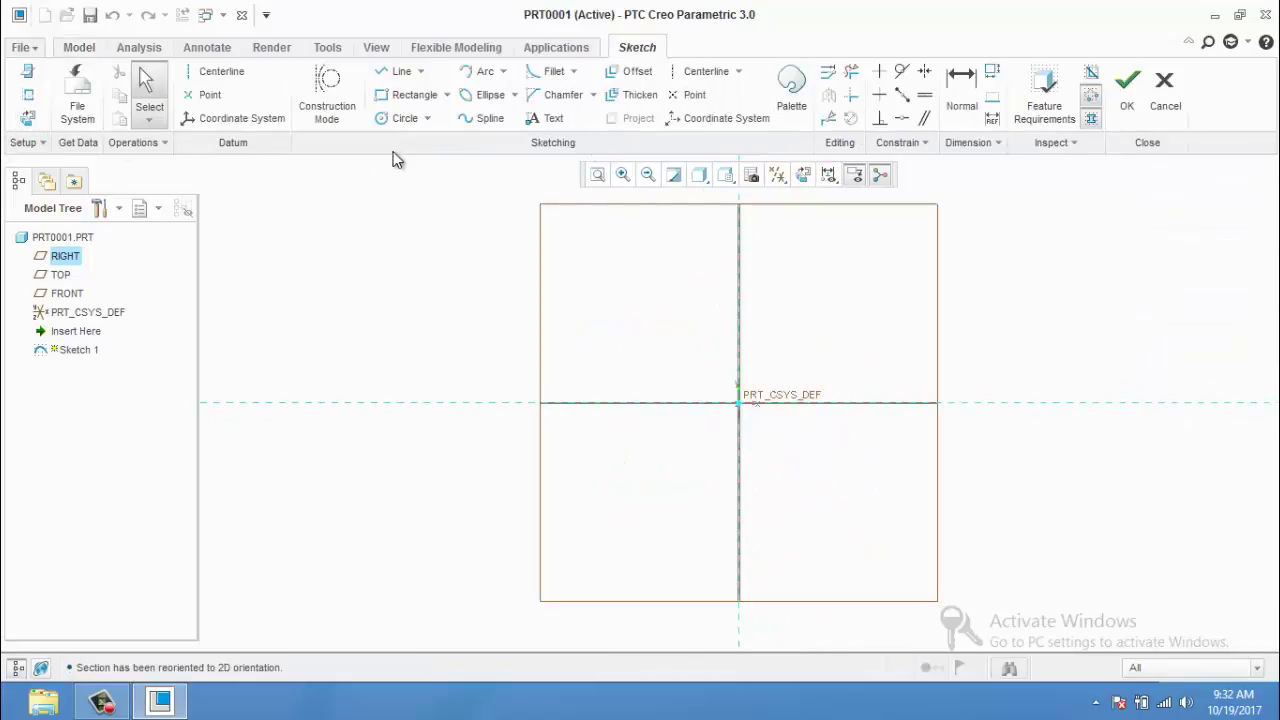
Draw an S-shaped spline through four points, with an upper hump and lower dip.
click(496, 118)
click(376, 403)
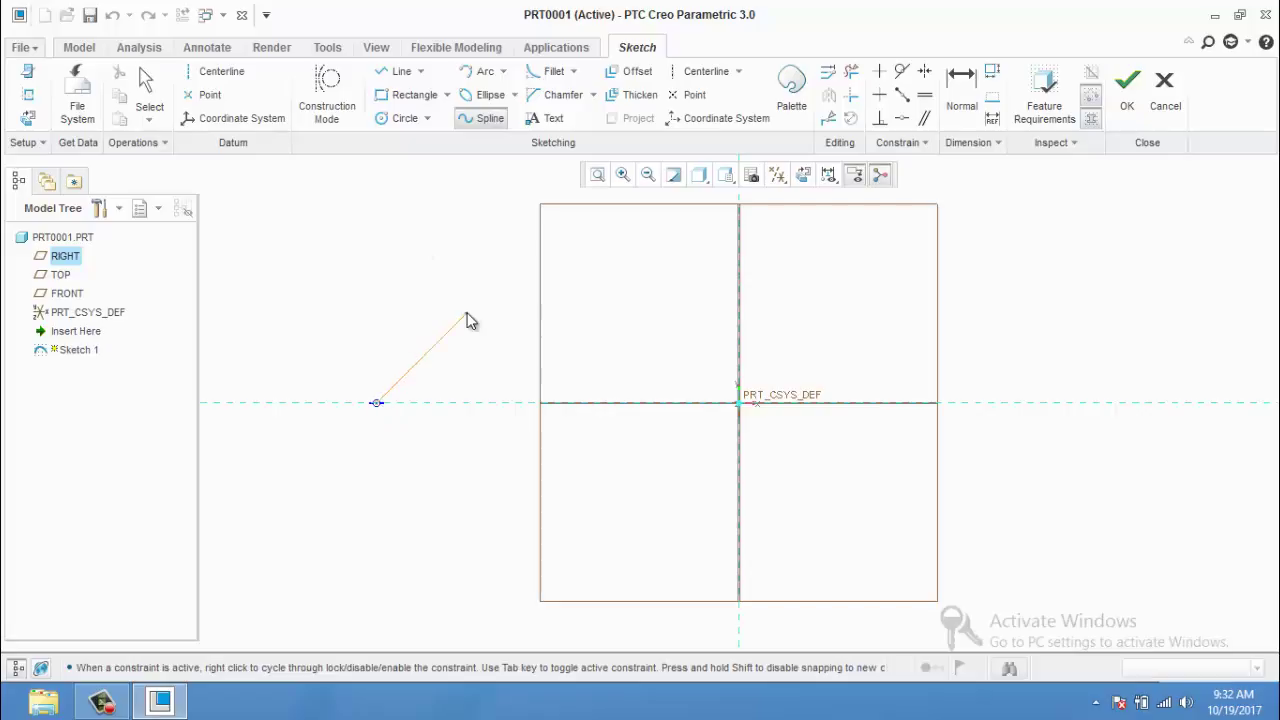
click(466, 313)
click(786, 470)
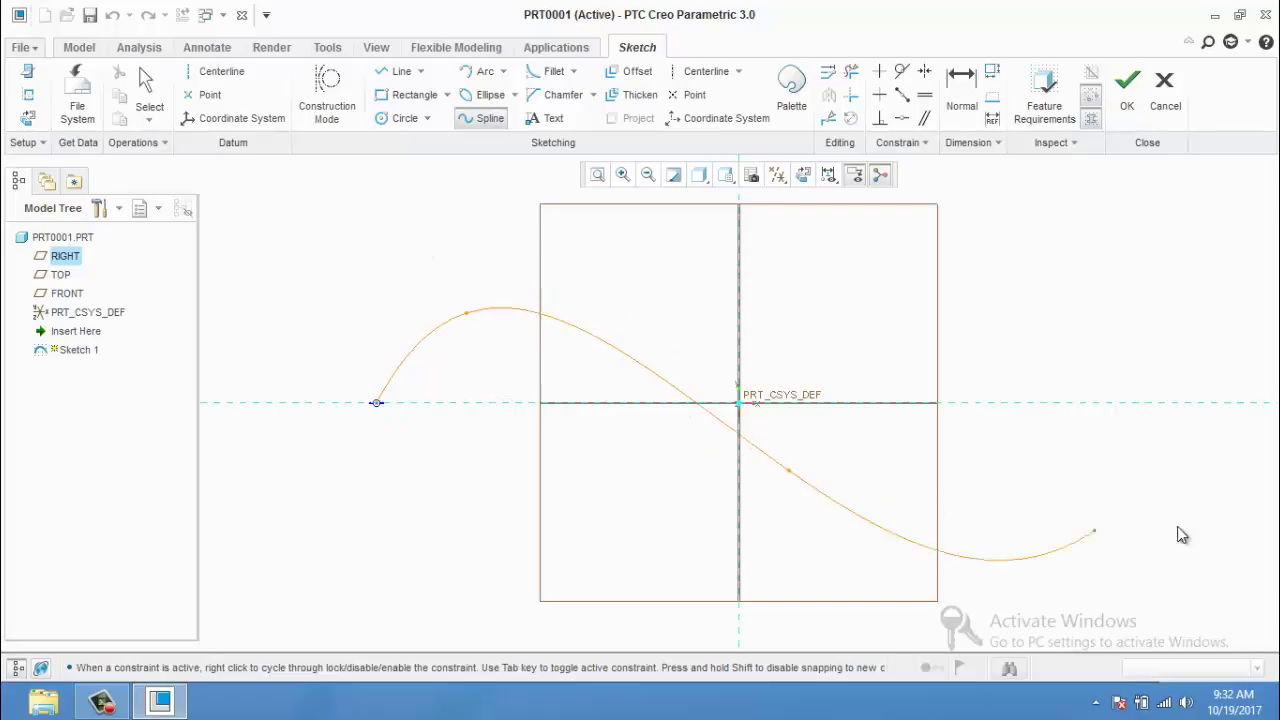
click(1110, 404)
middle_click(1119, 436)
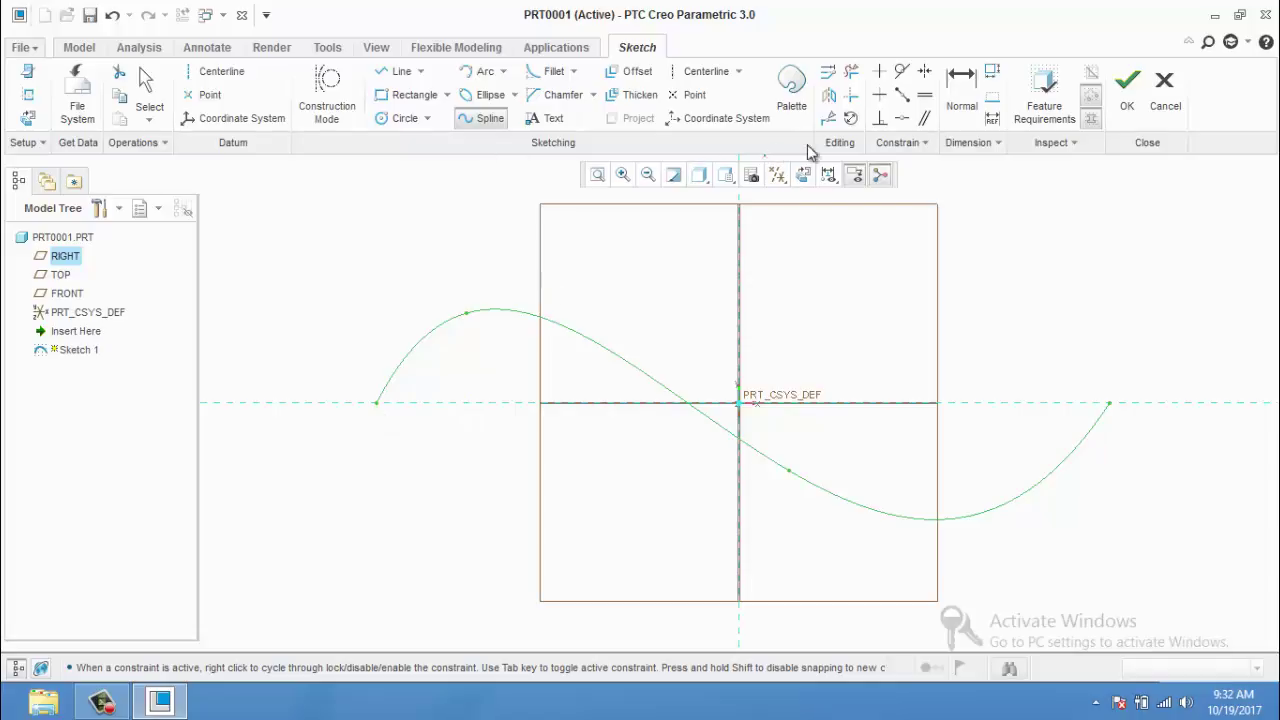
Add a tangency constraint to the spline and finish Sketch 1.
click(828, 118)
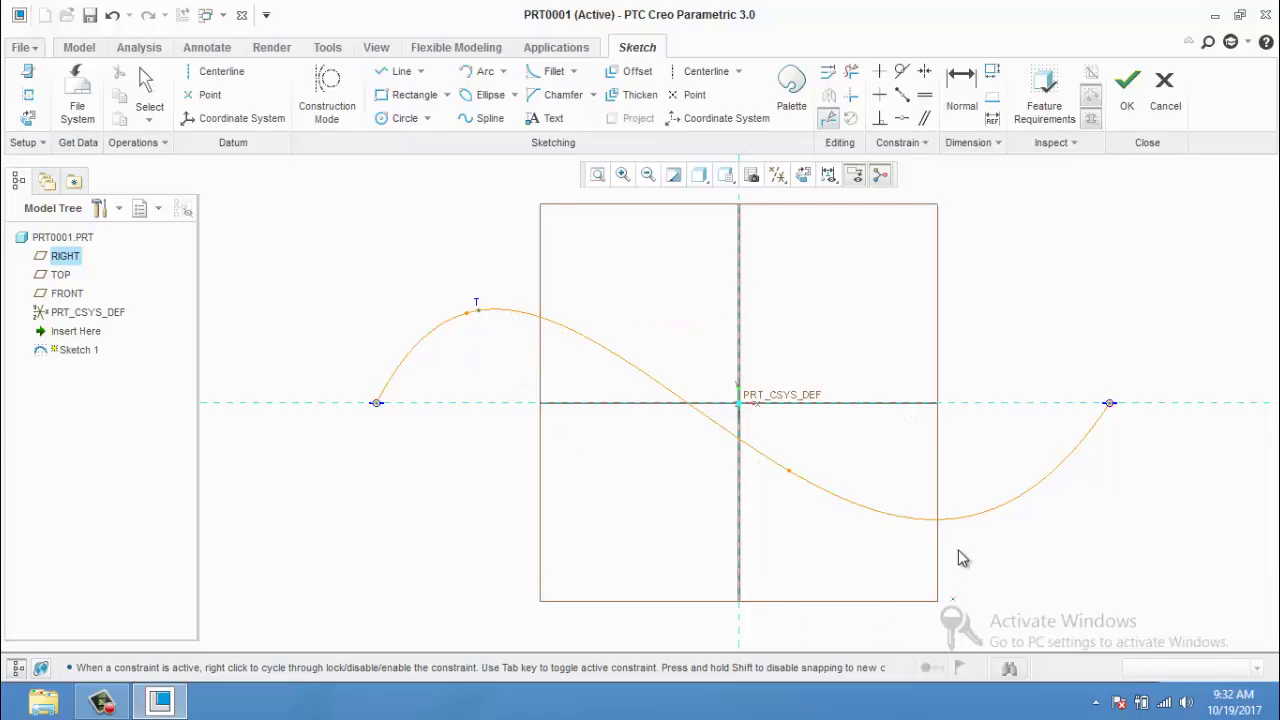
click(938, 520)
click(1124, 95)
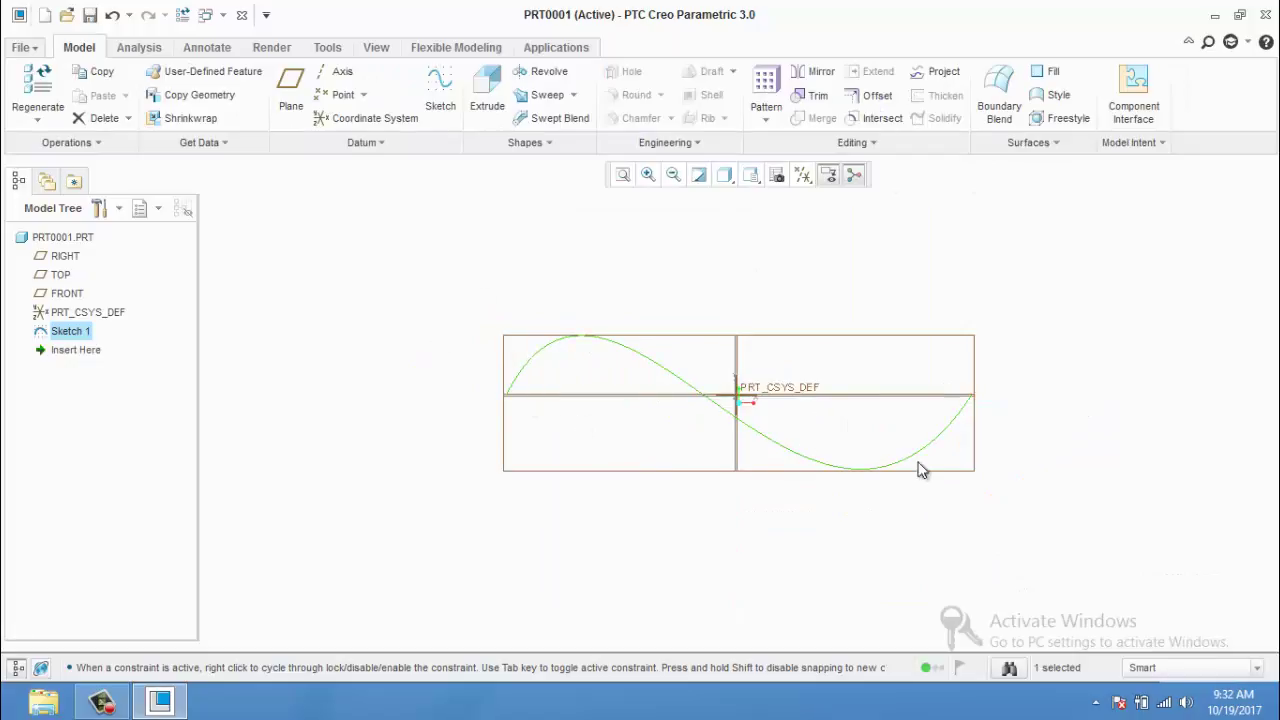
Start a swept blend along the spline and place Section 1 at the trajectory's start vertex.
click(557, 118)
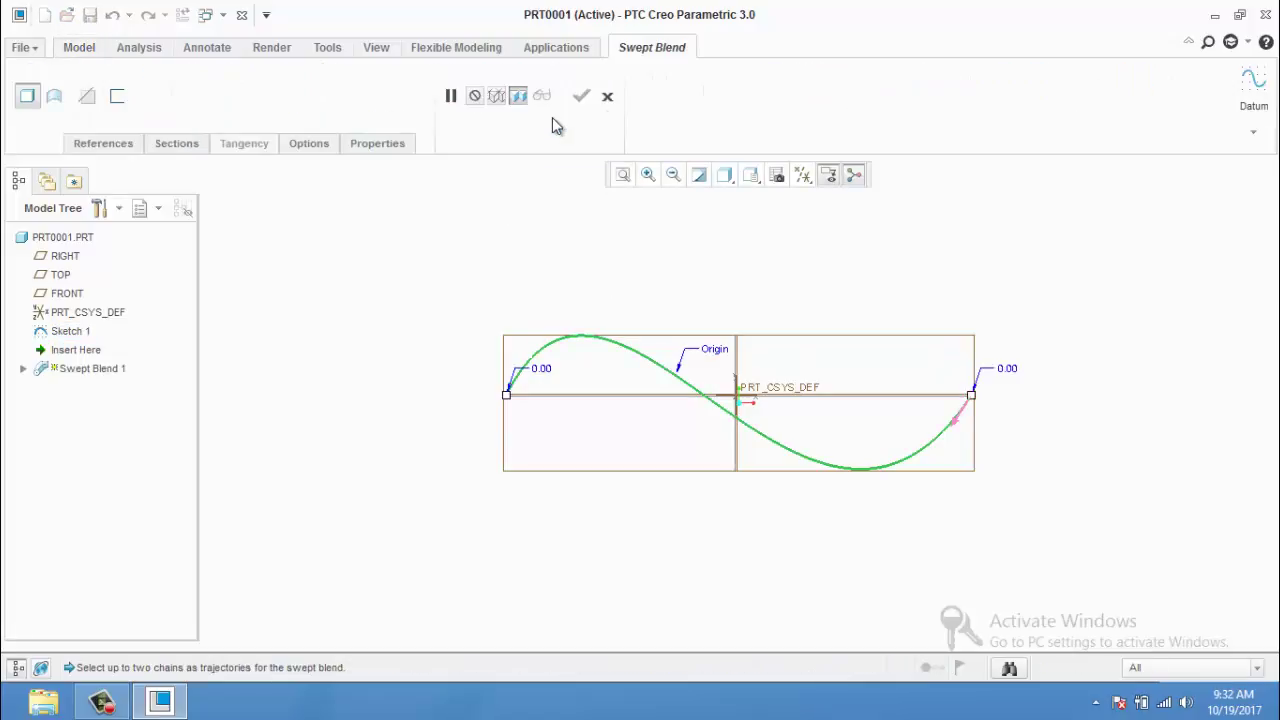
click(177, 145)
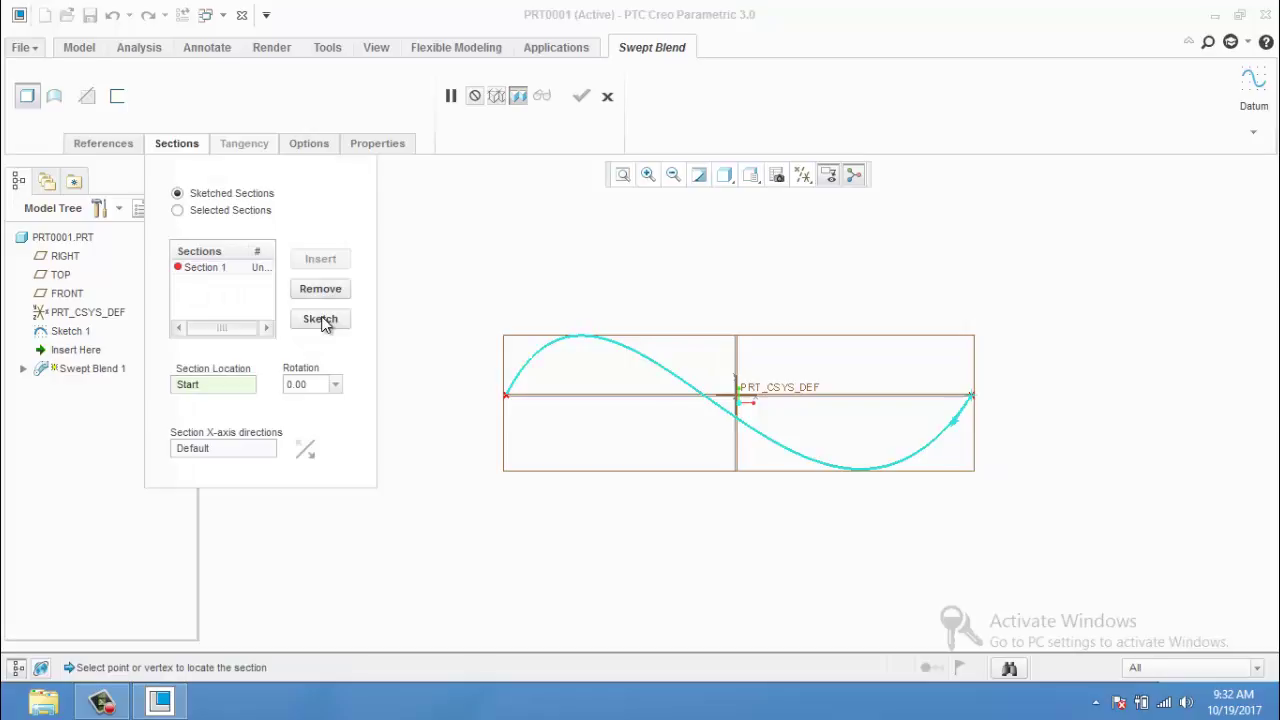
click(507, 396)
scroll(953, 423, down, 3)
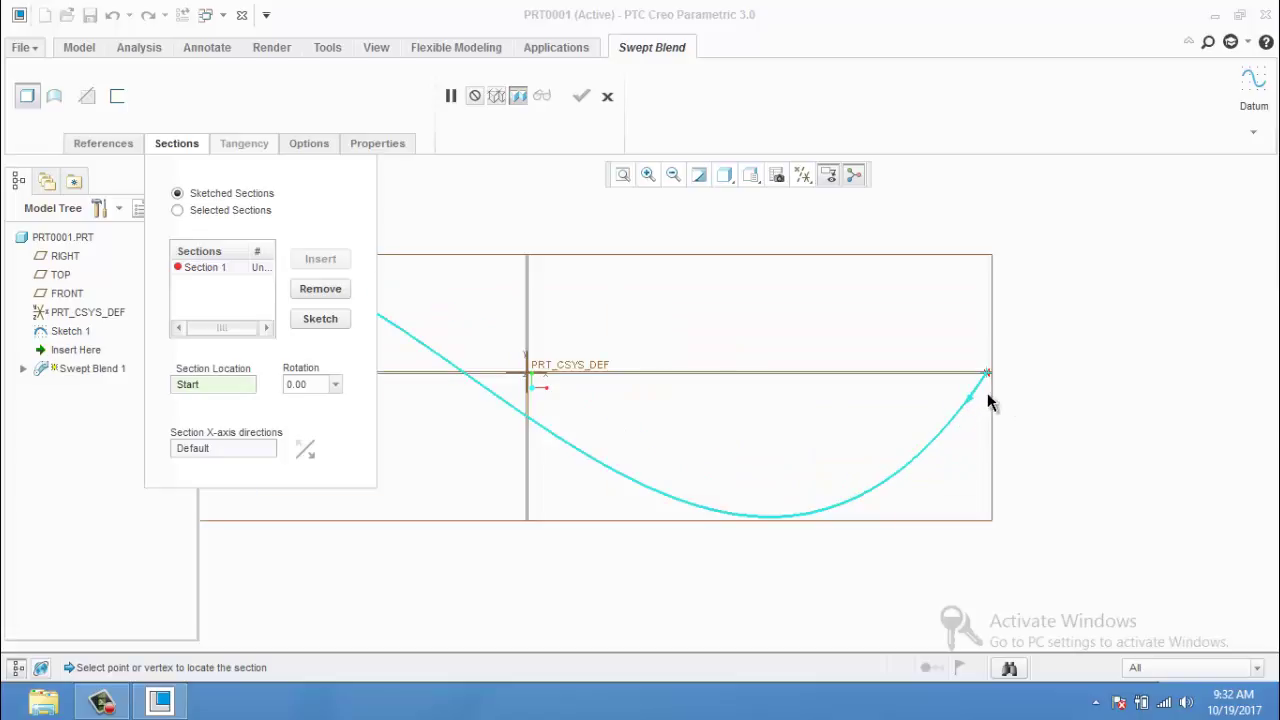
scroll(988, 402, up, 3)
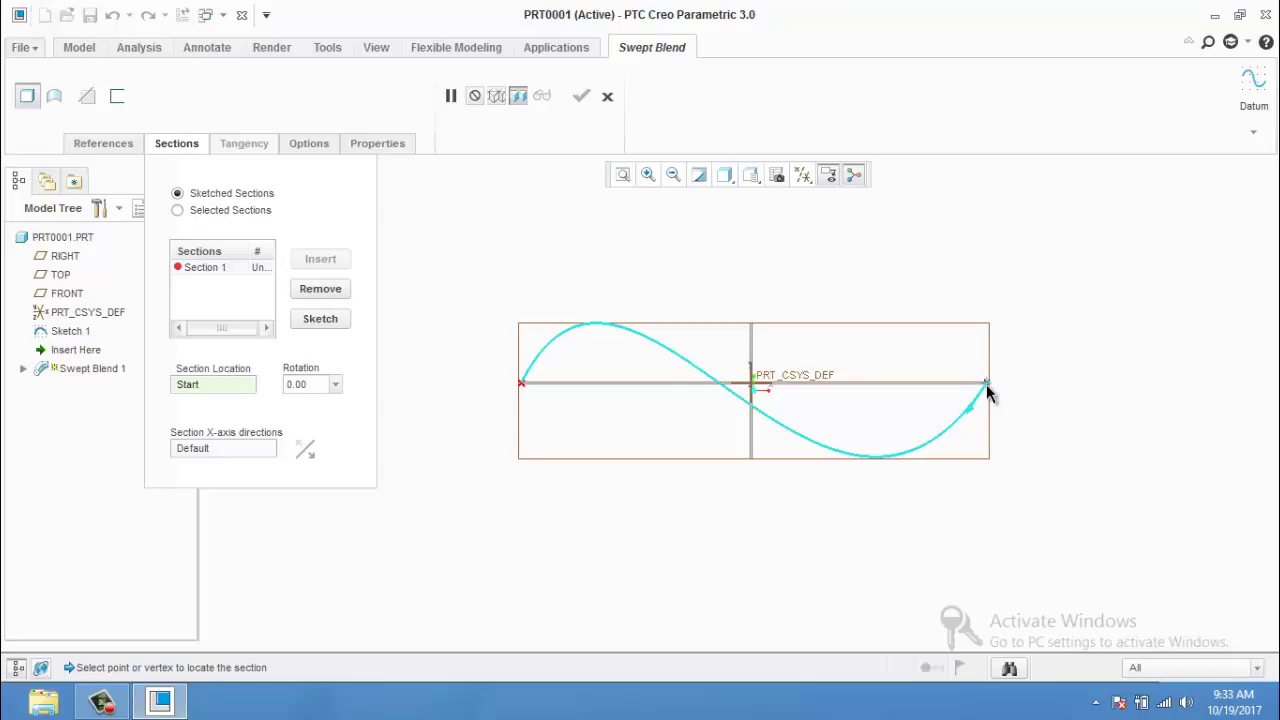
scroll(990, 388, up, 5)
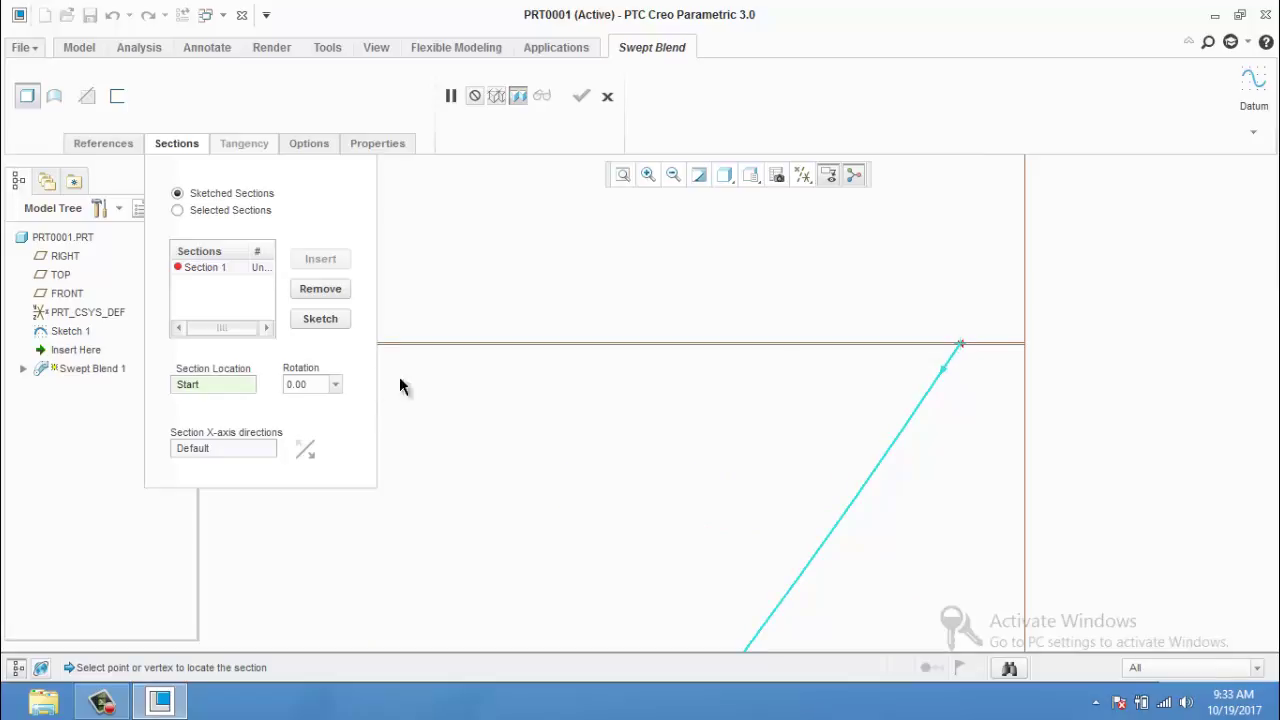
scroll(330, 360, down, 5)
Sketch a rectangle face-on as Section 1 and accept the section sketch.
click(320, 318)
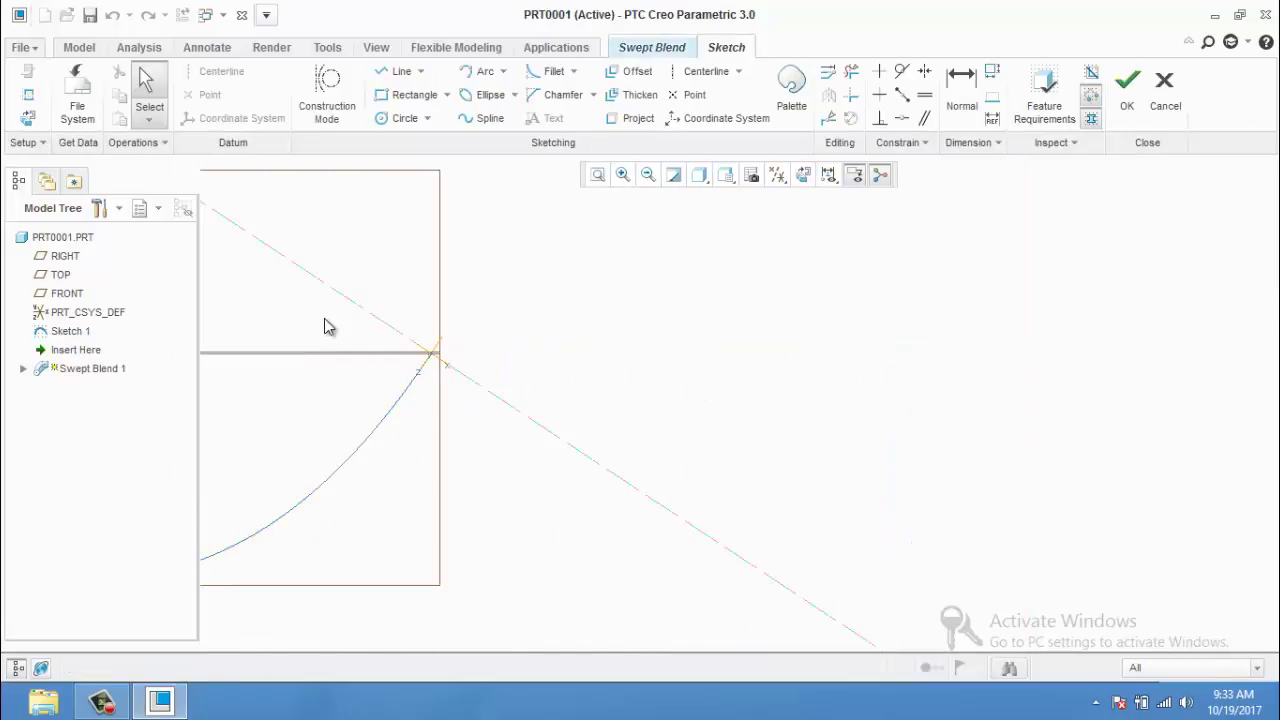
click(26, 118)
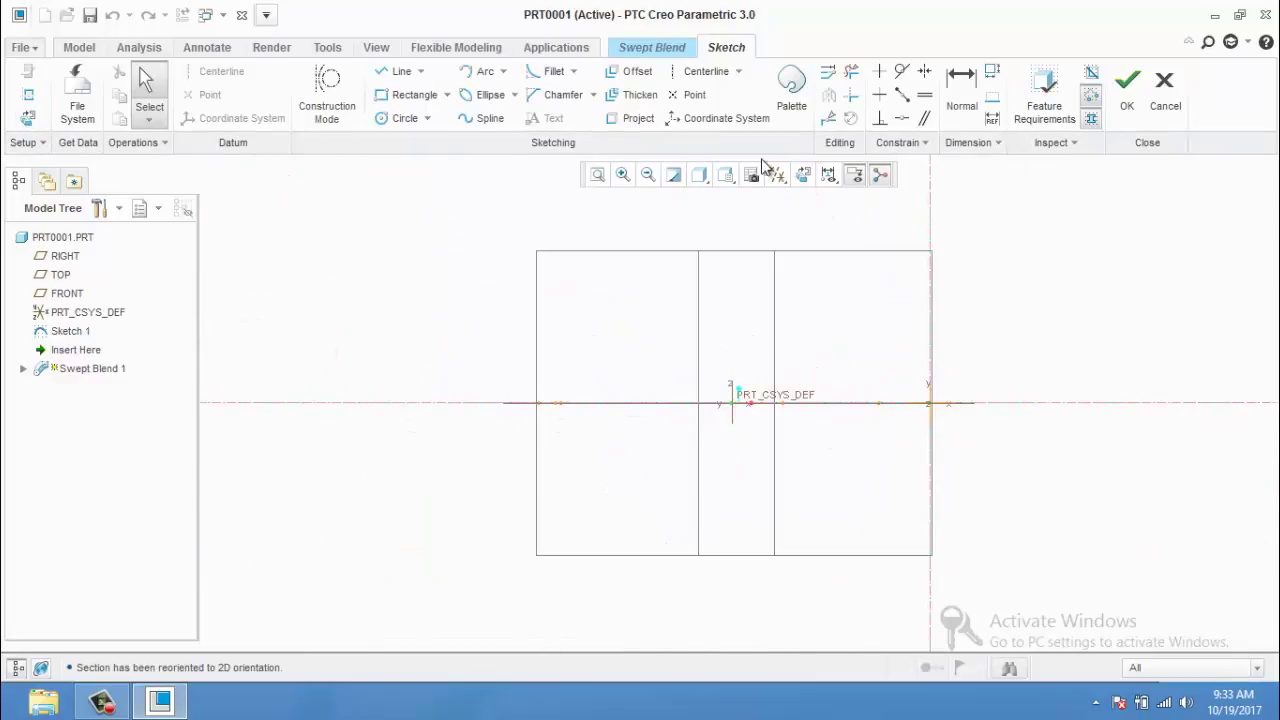
click(412, 95)
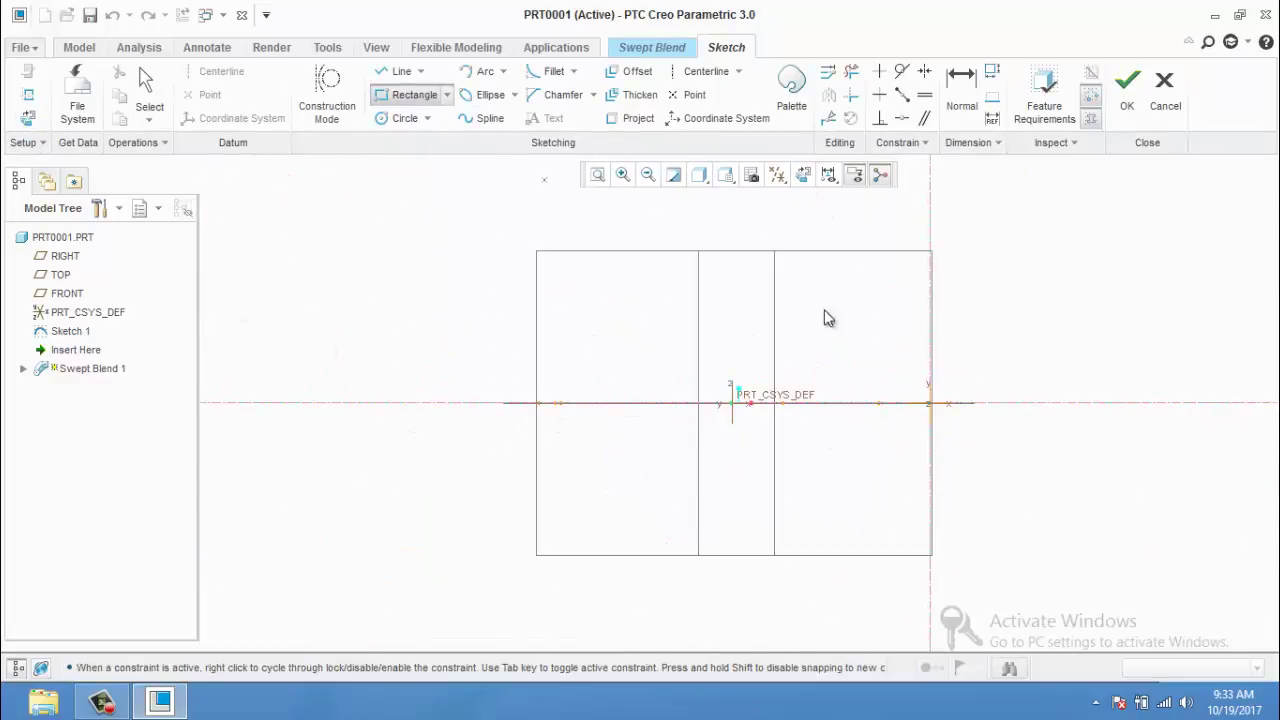
click(886, 345)
click(1000, 460)
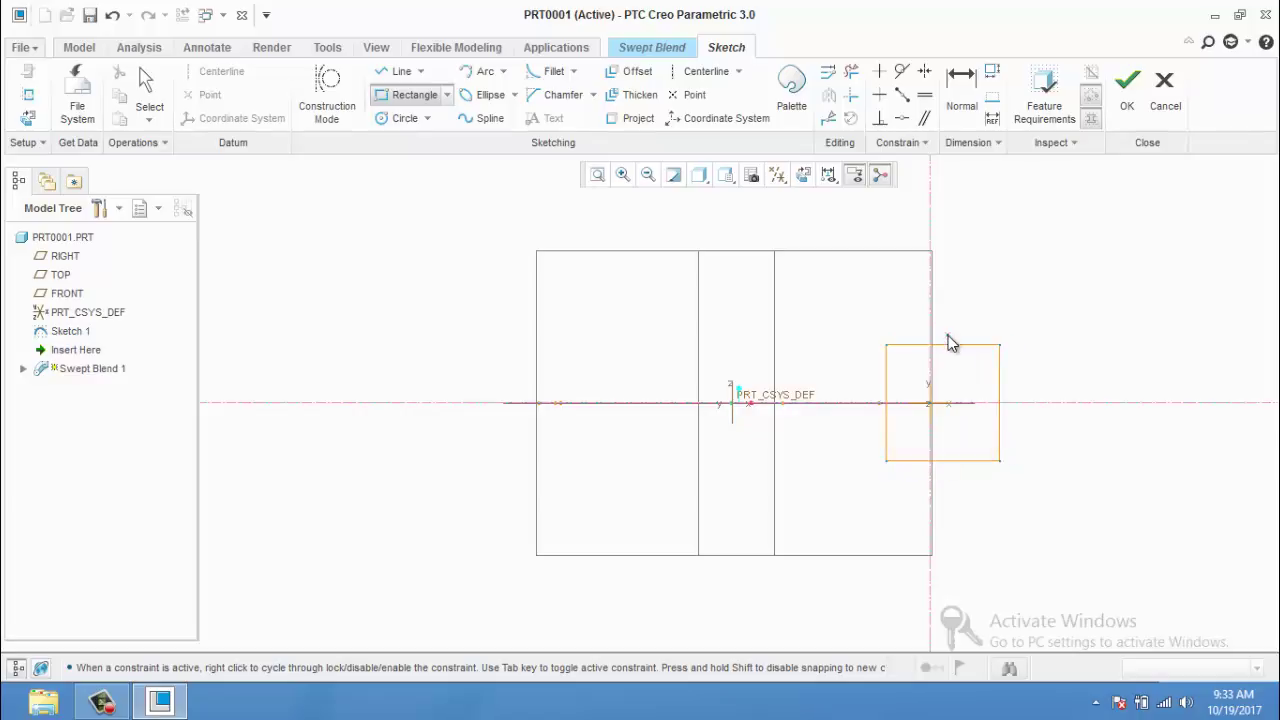
middle_click(968, 368)
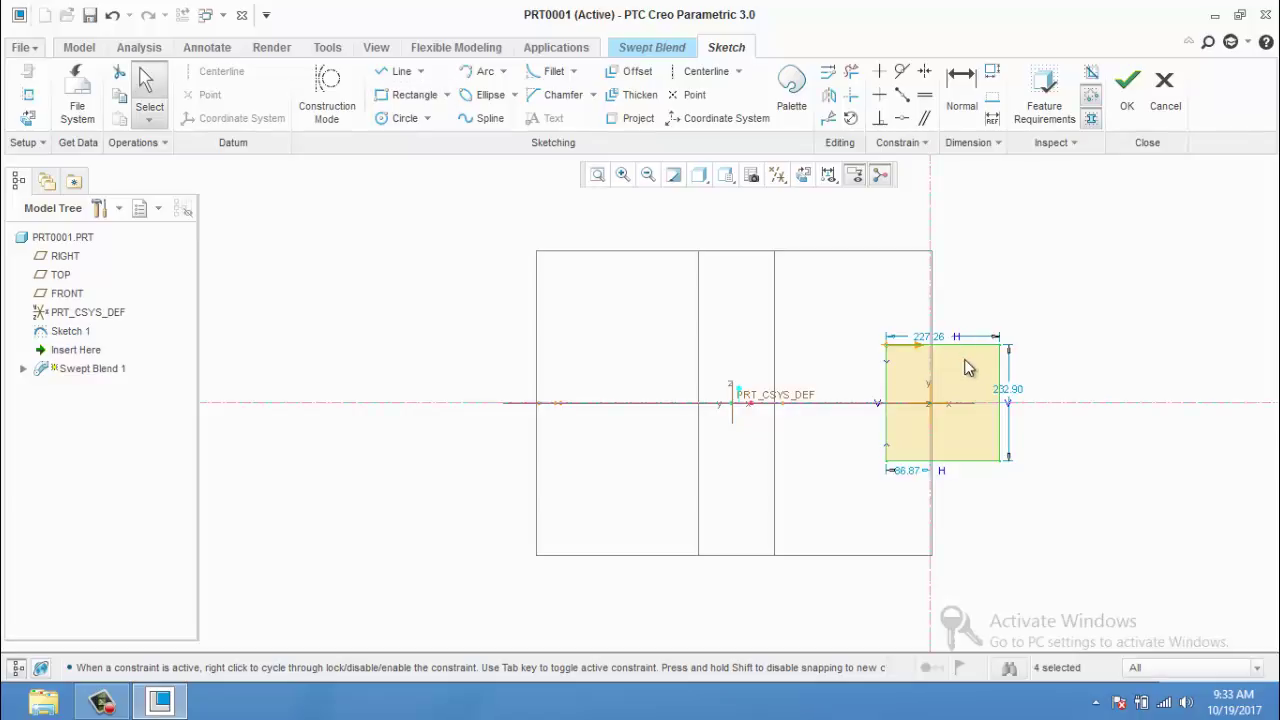
click(1127, 85)
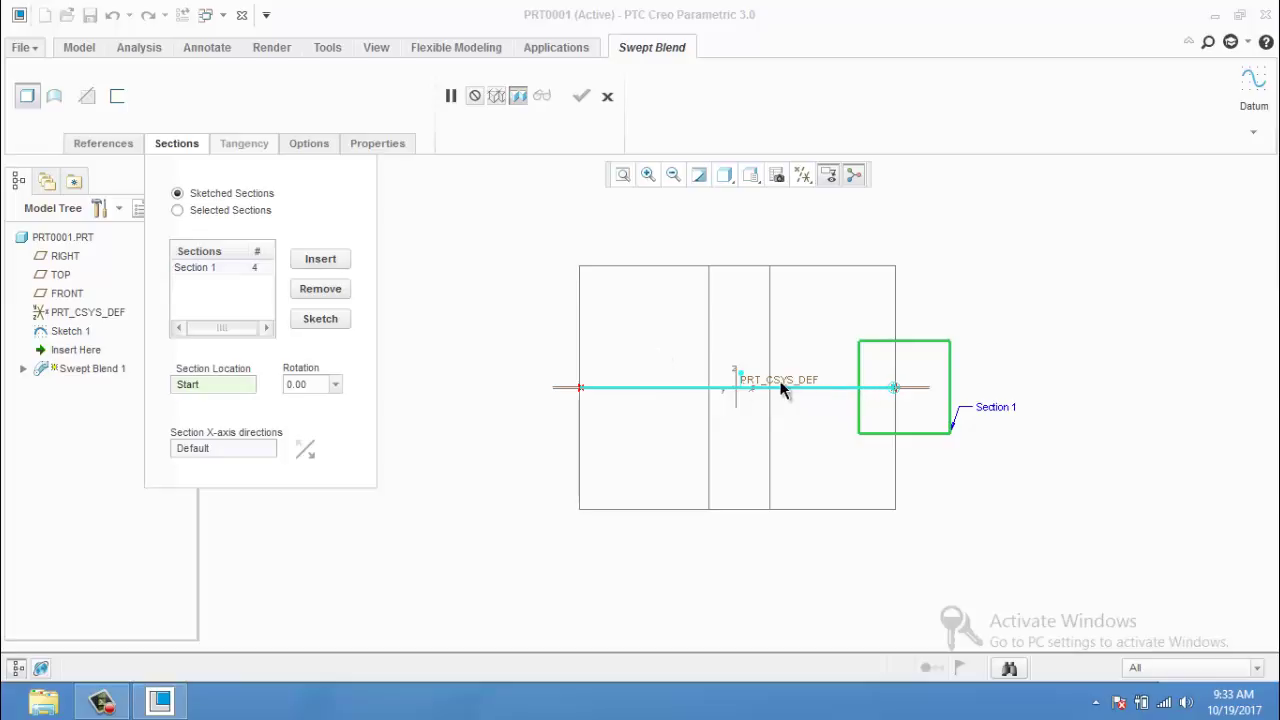
Insert Section 2 at a point on the trajectory and begin its sketch.
click(322, 262)
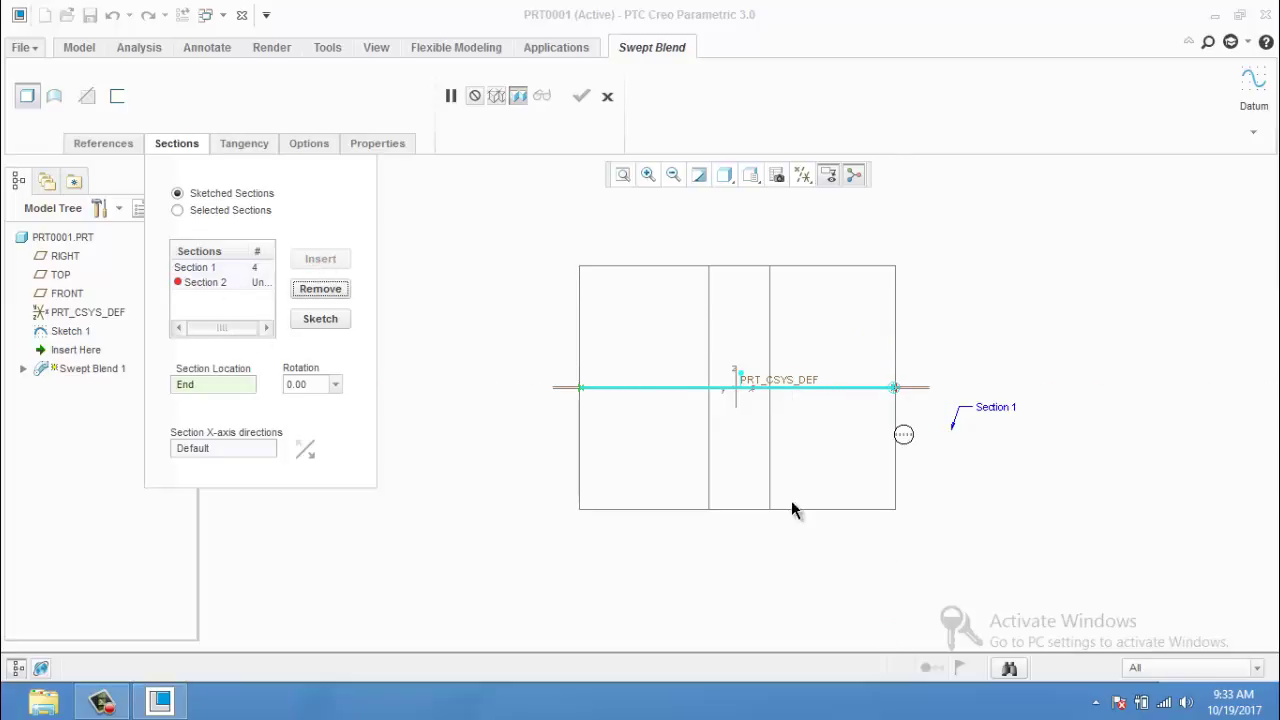
key(ctrl+d)
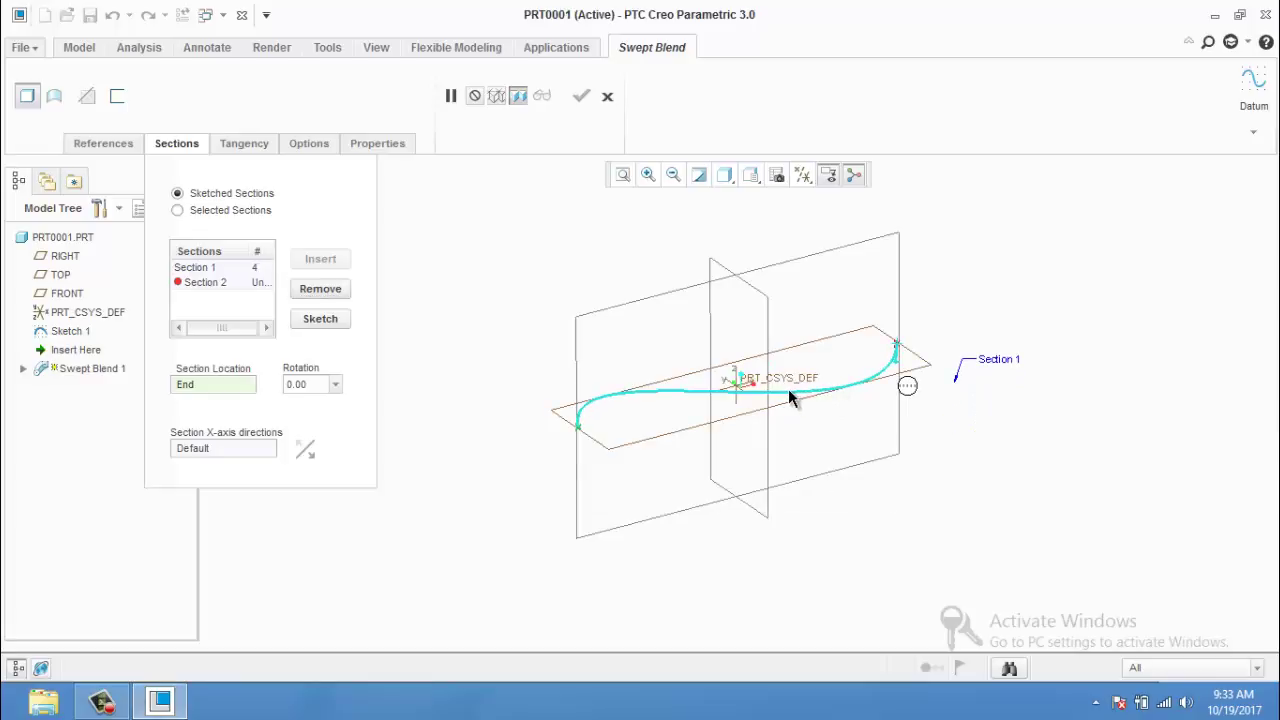
click(854, 392)
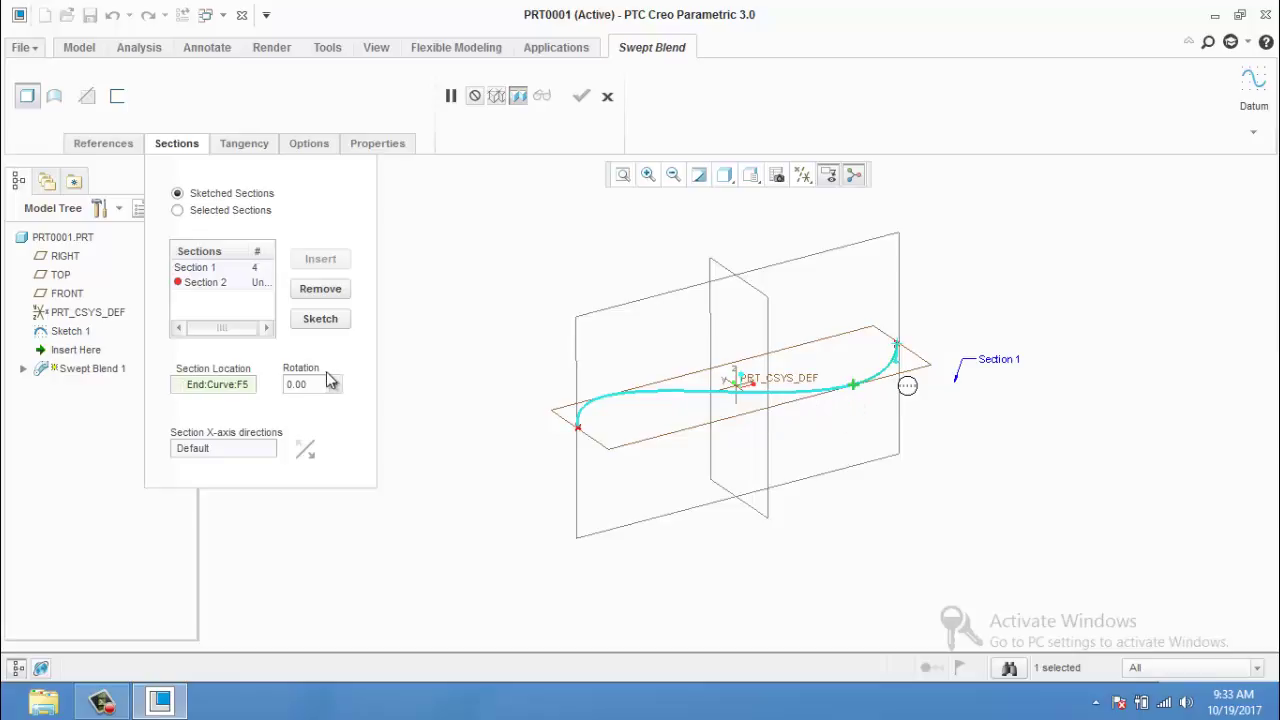
click(330, 319)
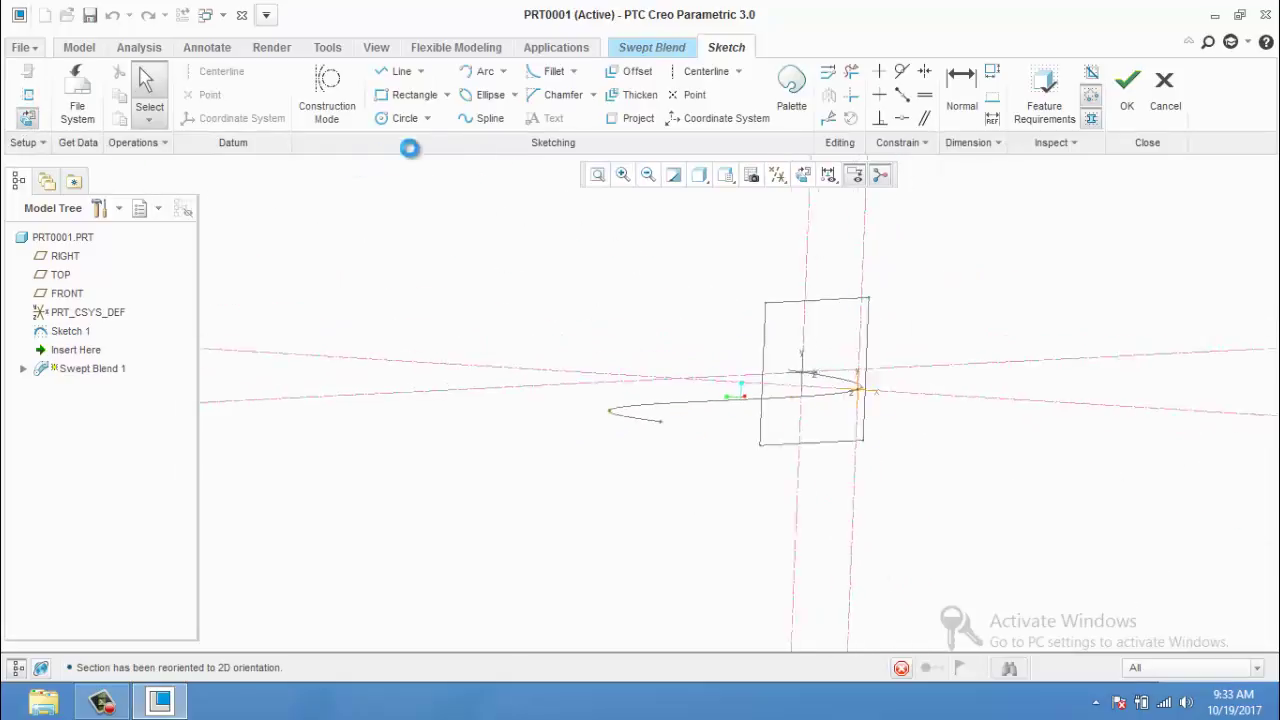
Draw a circle at the origin, divide it into four segments, and accept the sketch.
click(405, 118)
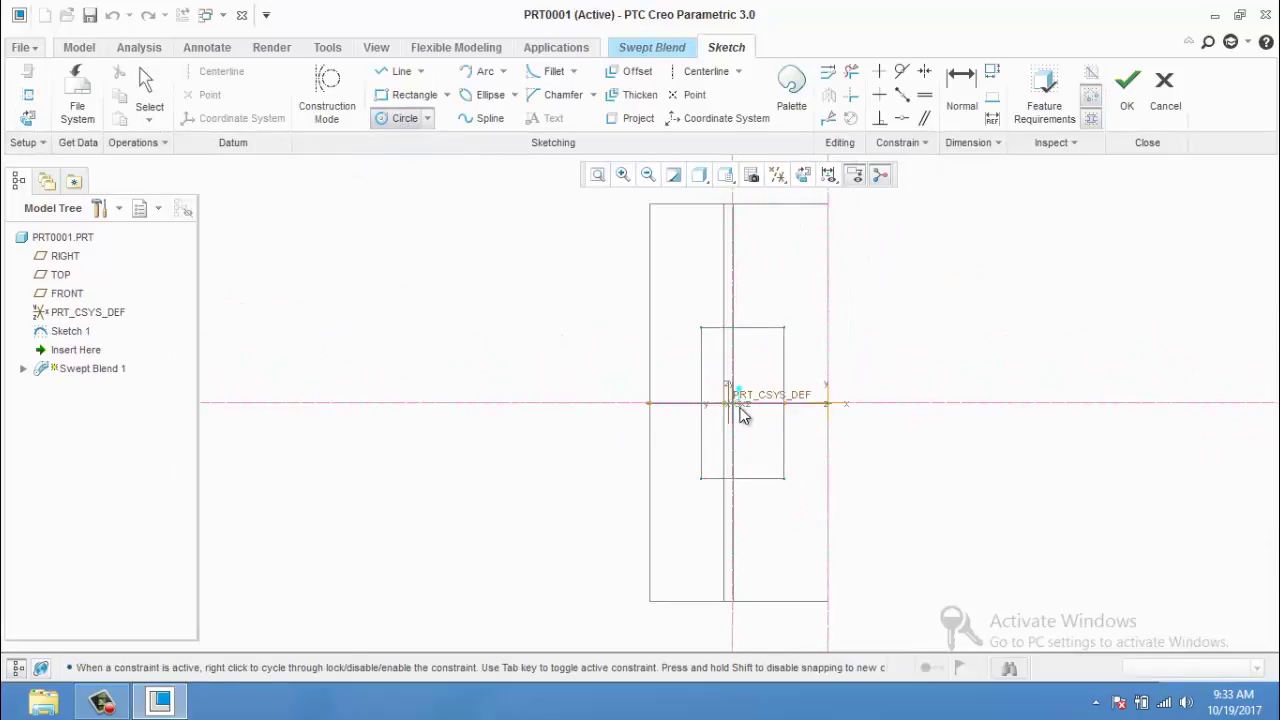
click(736, 403)
click(781, 459)
click(828, 118)
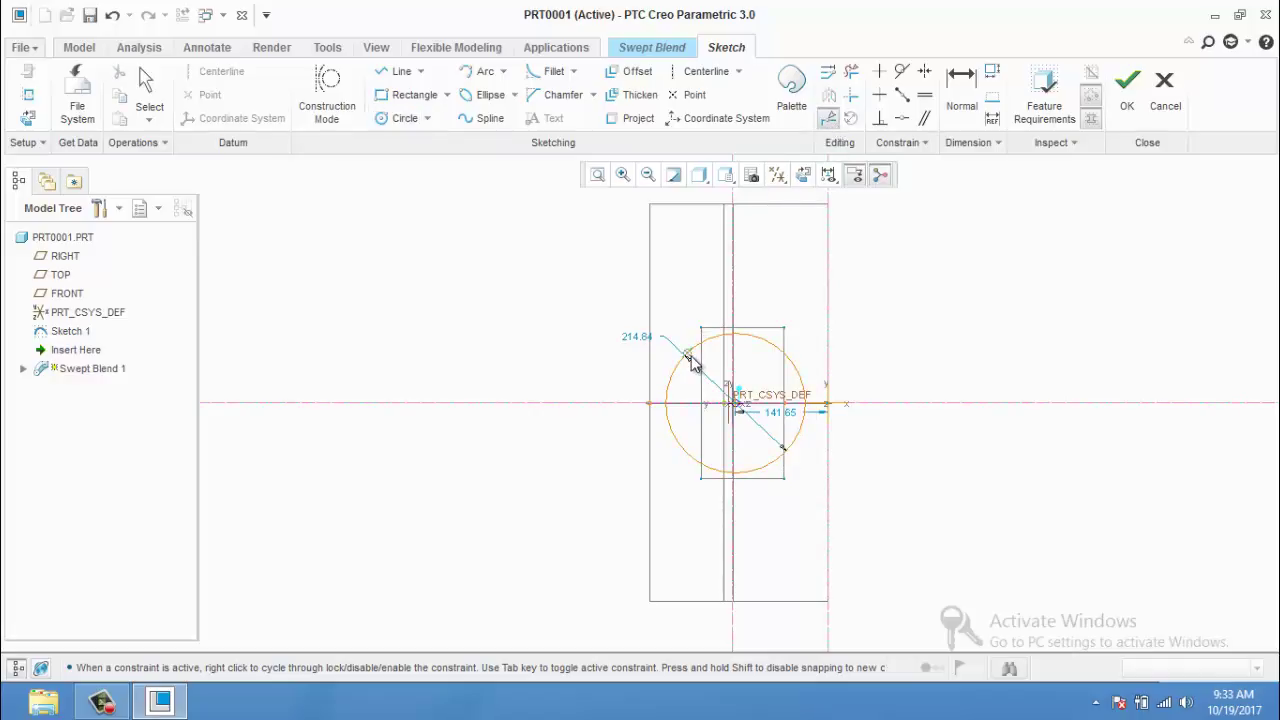
click(689, 447)
click(788, 449)
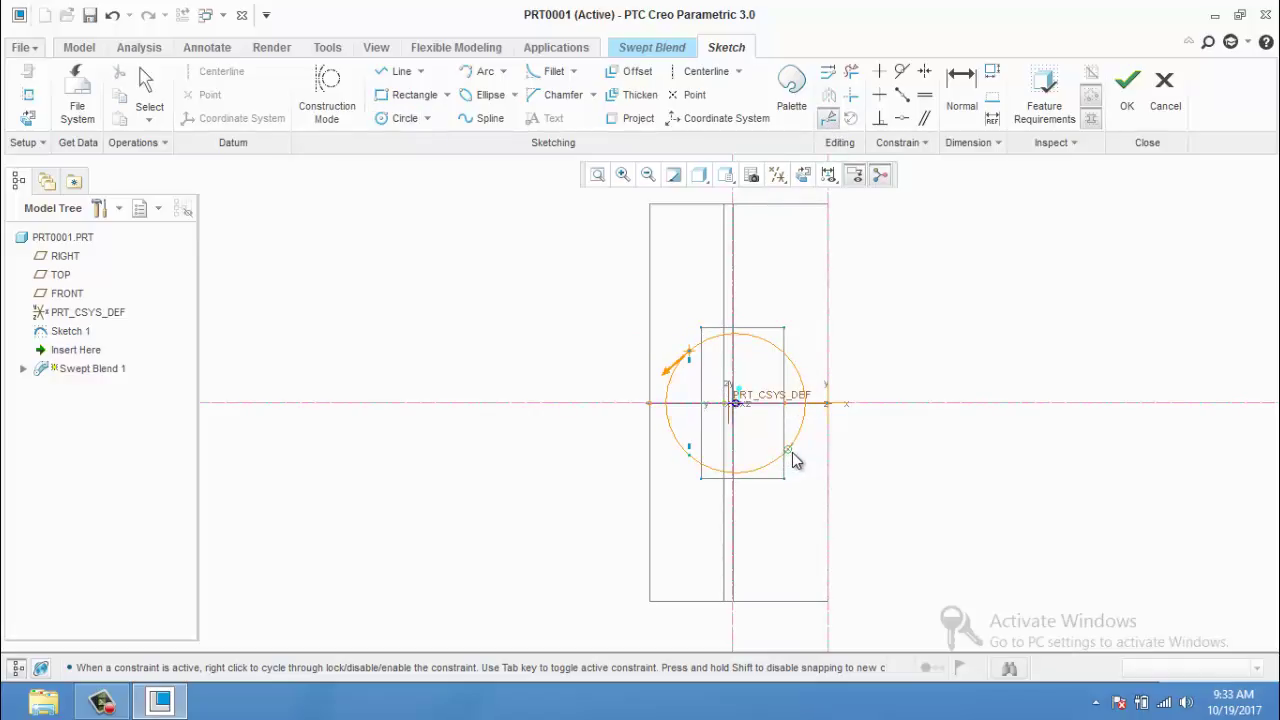
click(800, 371)
click(1128, 104)
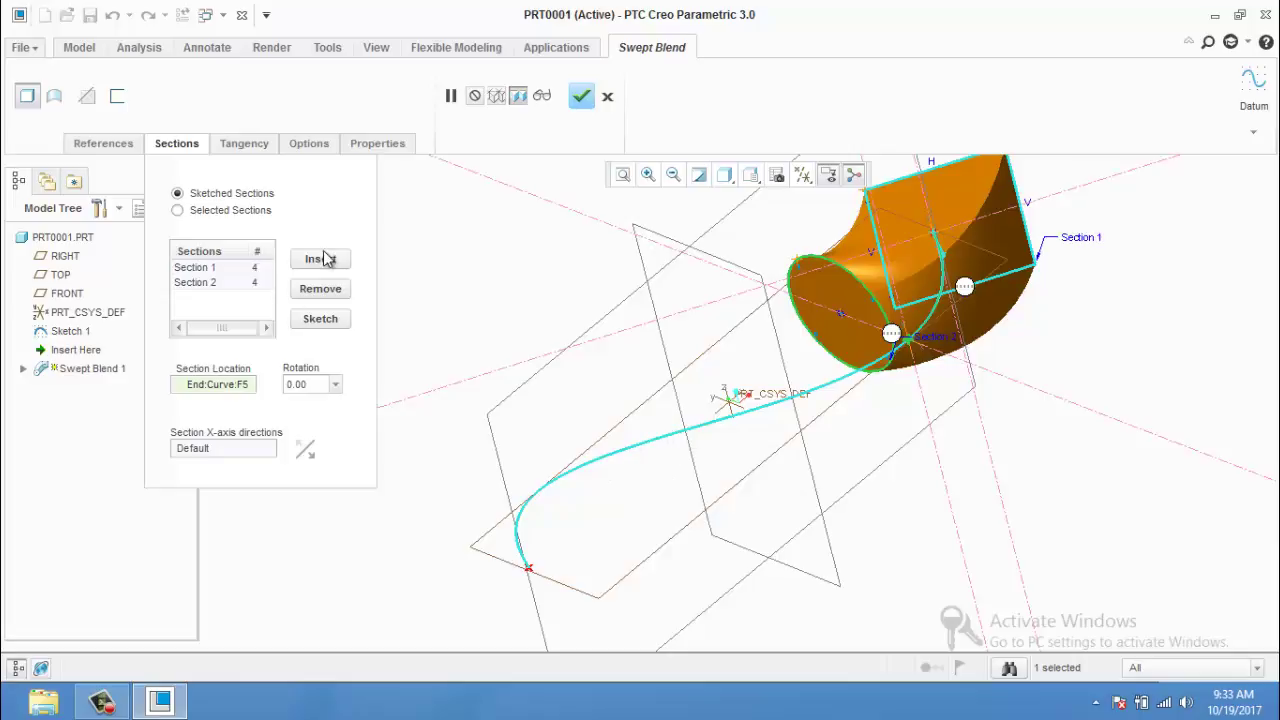
Insert Section 3 near the curve's other end and begin its sketch.
click(325, 259)
click(708, 430)
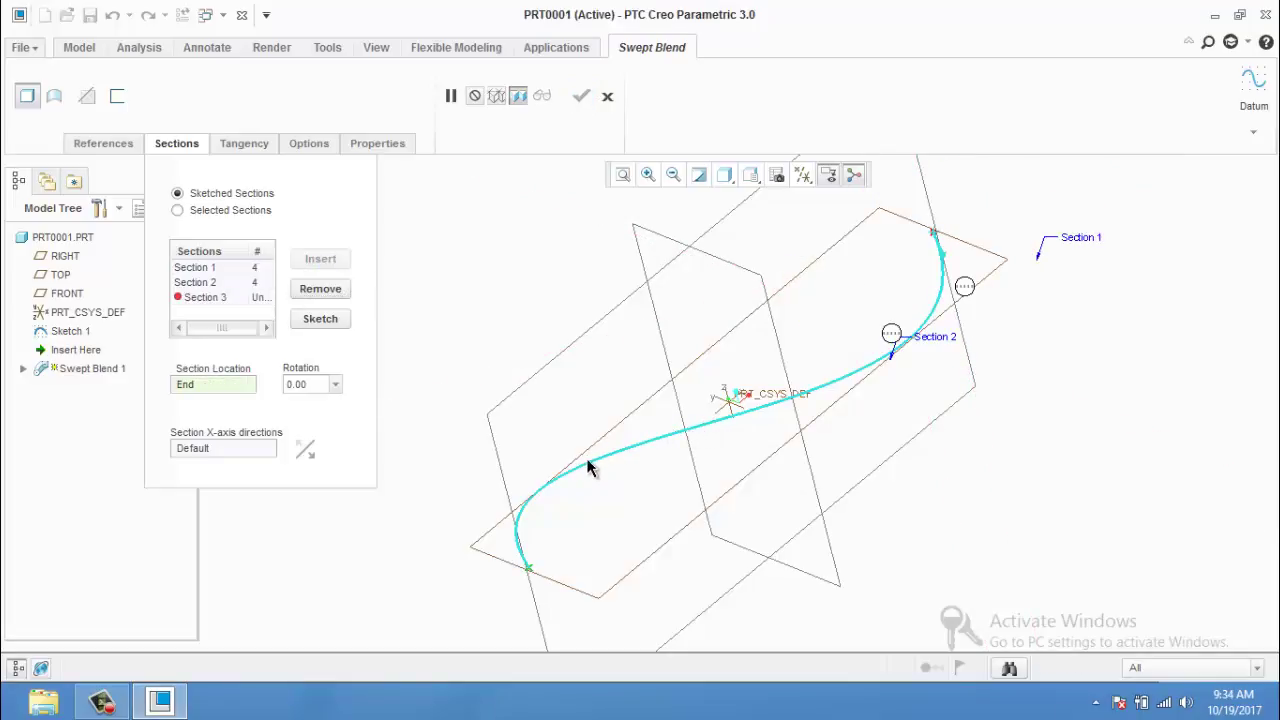
click(531, 498)
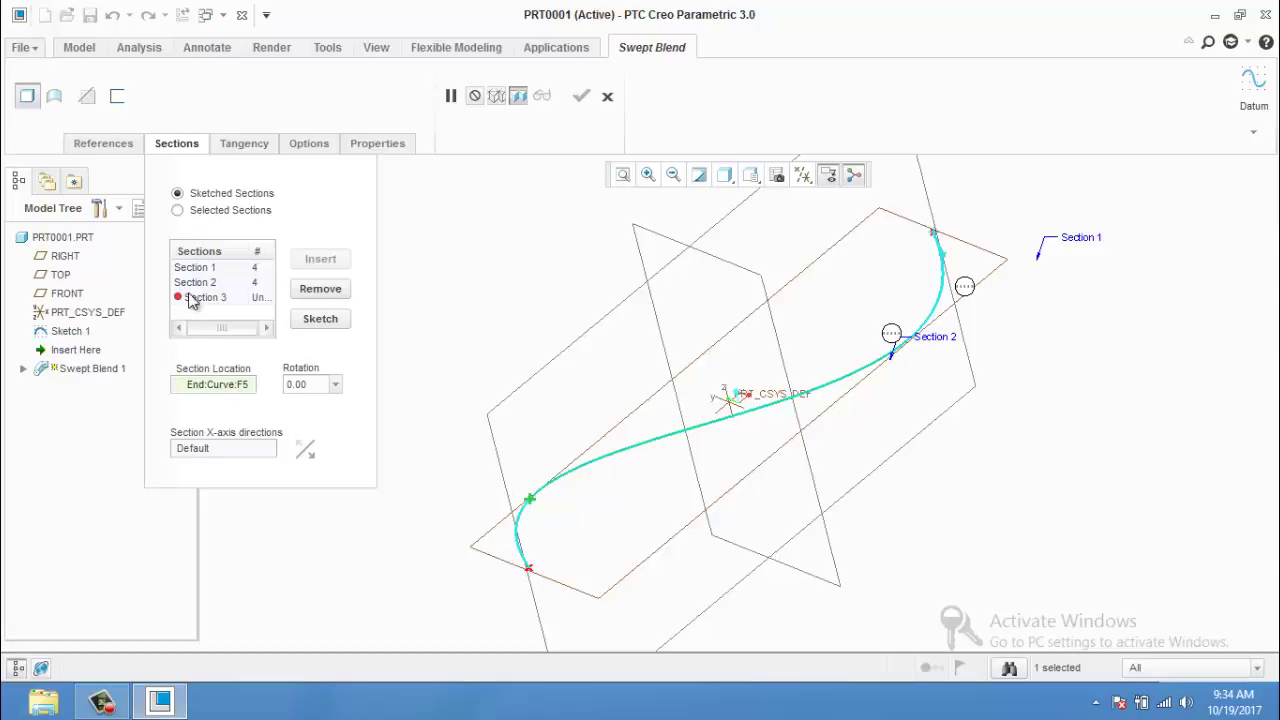
click(322, 318)
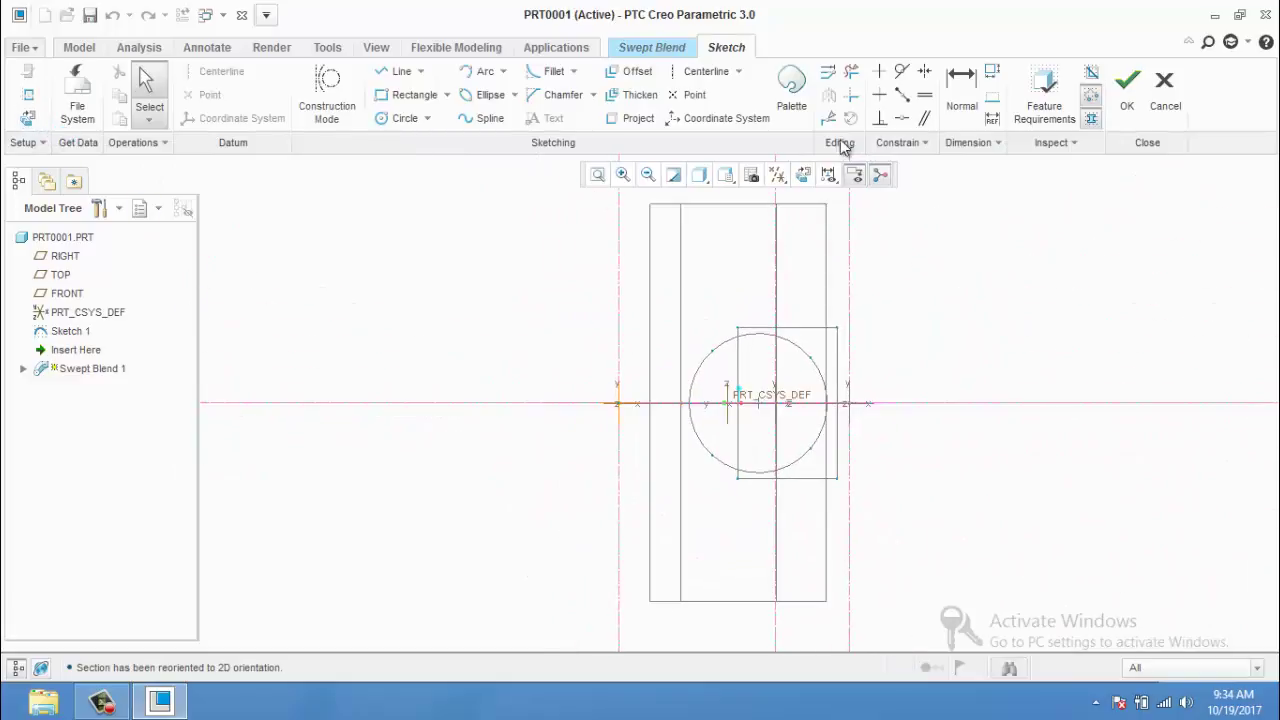
Sketch a rectangle as Section 3, accept it, and orbit to view the blend.
click(408, 94)
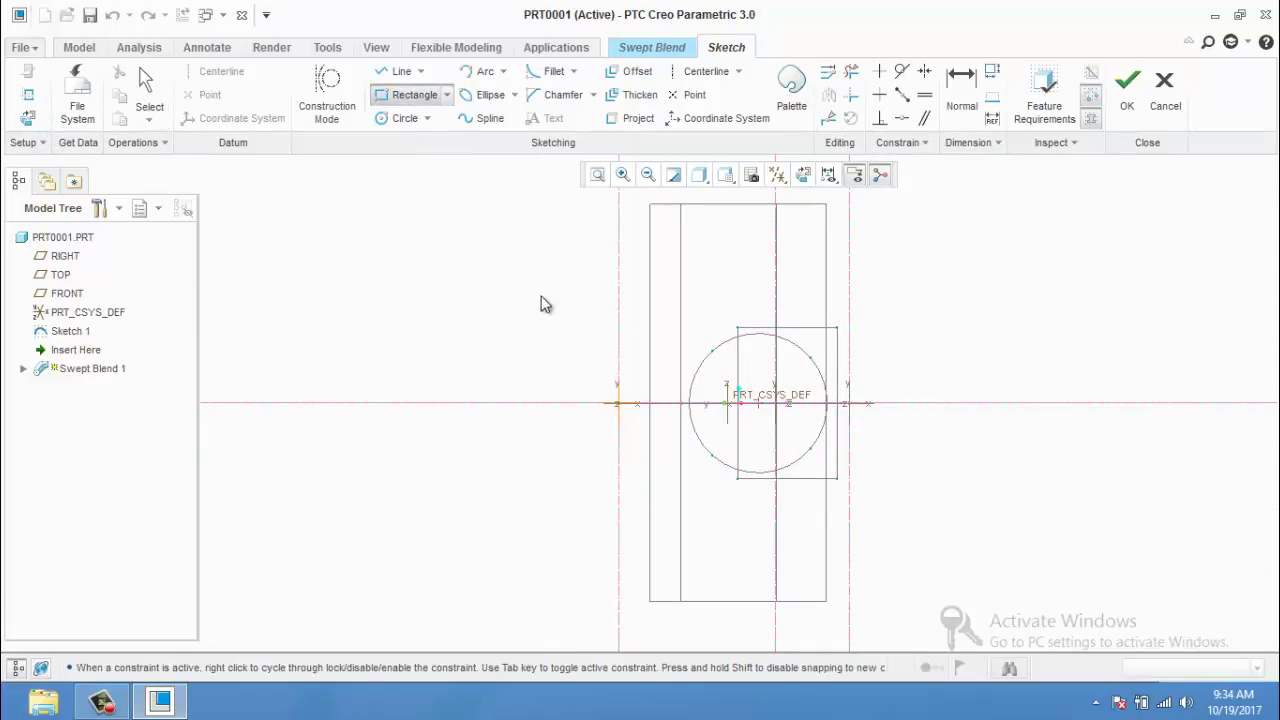
click(544, 355)
click(660, 450)
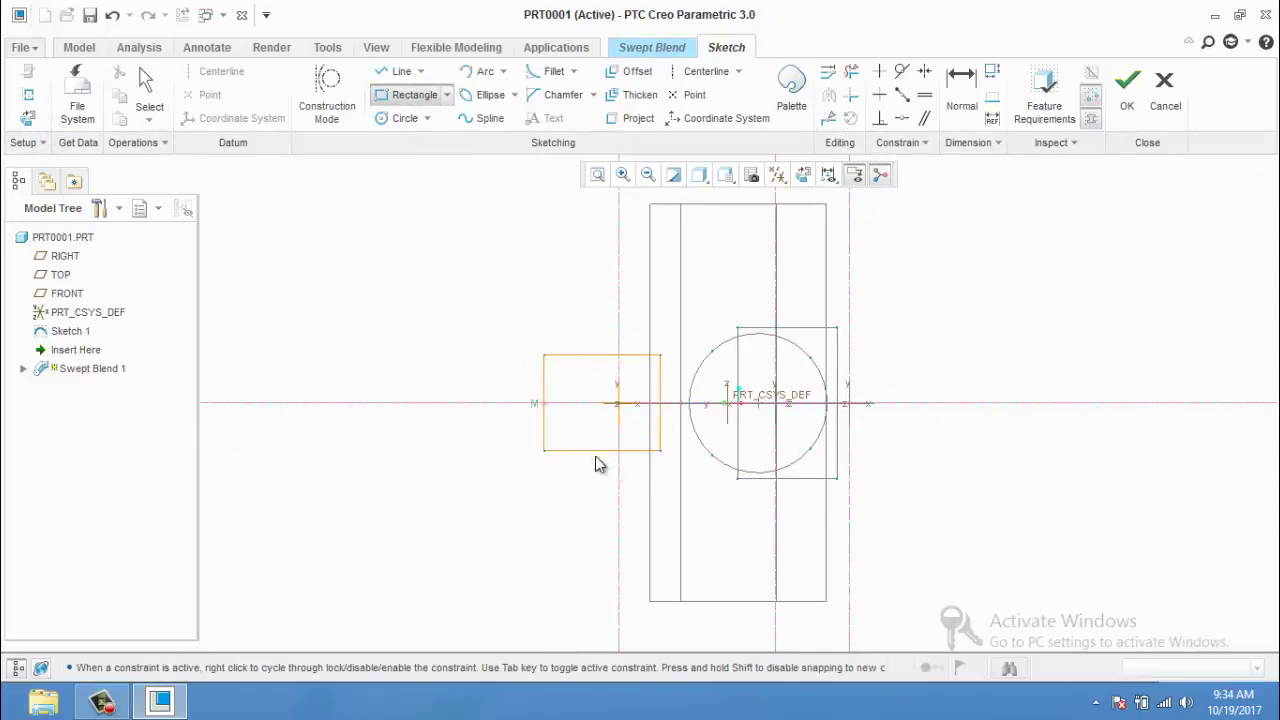
click(1125, 95)
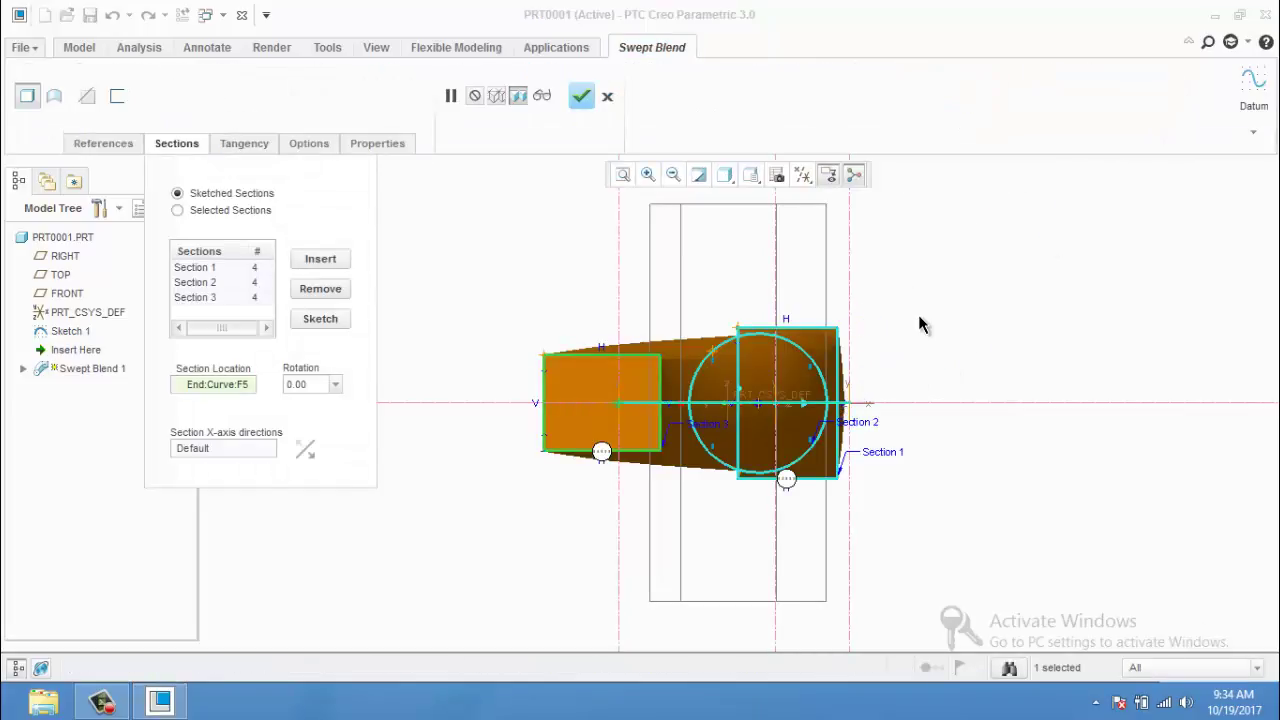
middle_drag(917, 323, 866, 430)
scroll(804, 511, down, 2)
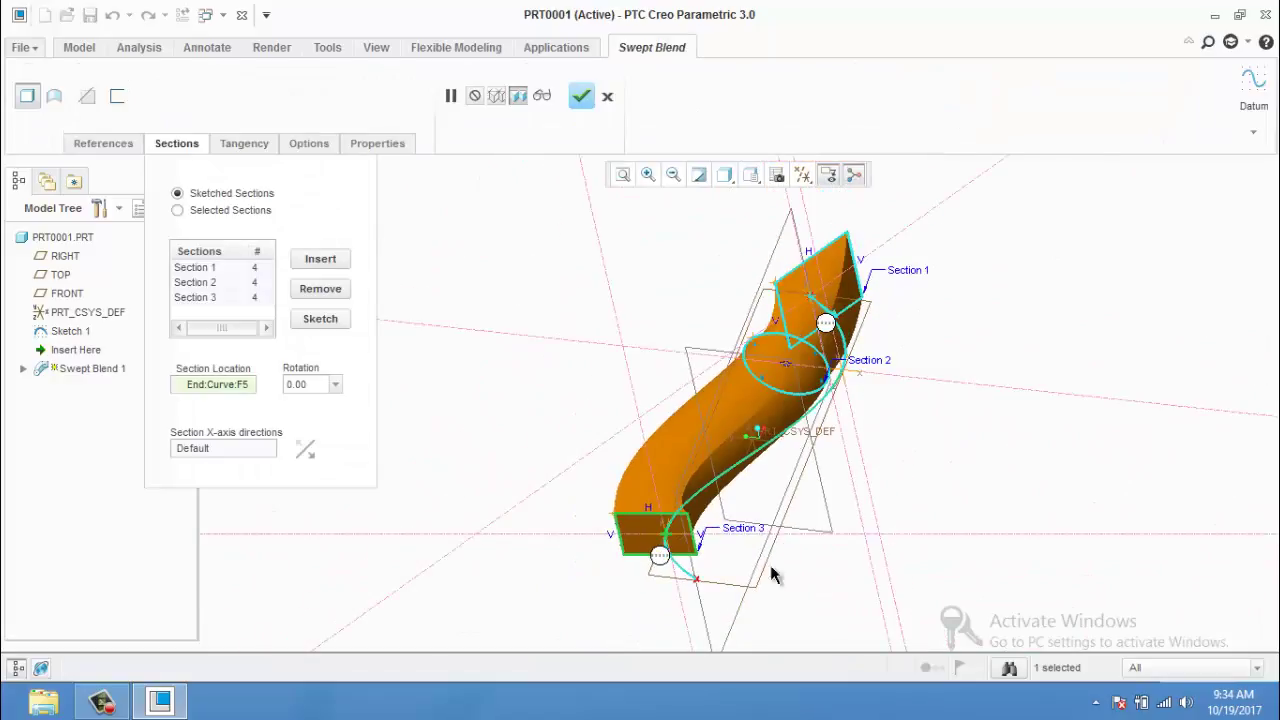
Add Section 4 at the curve's end point and begin its sketch.
click(312, 259)
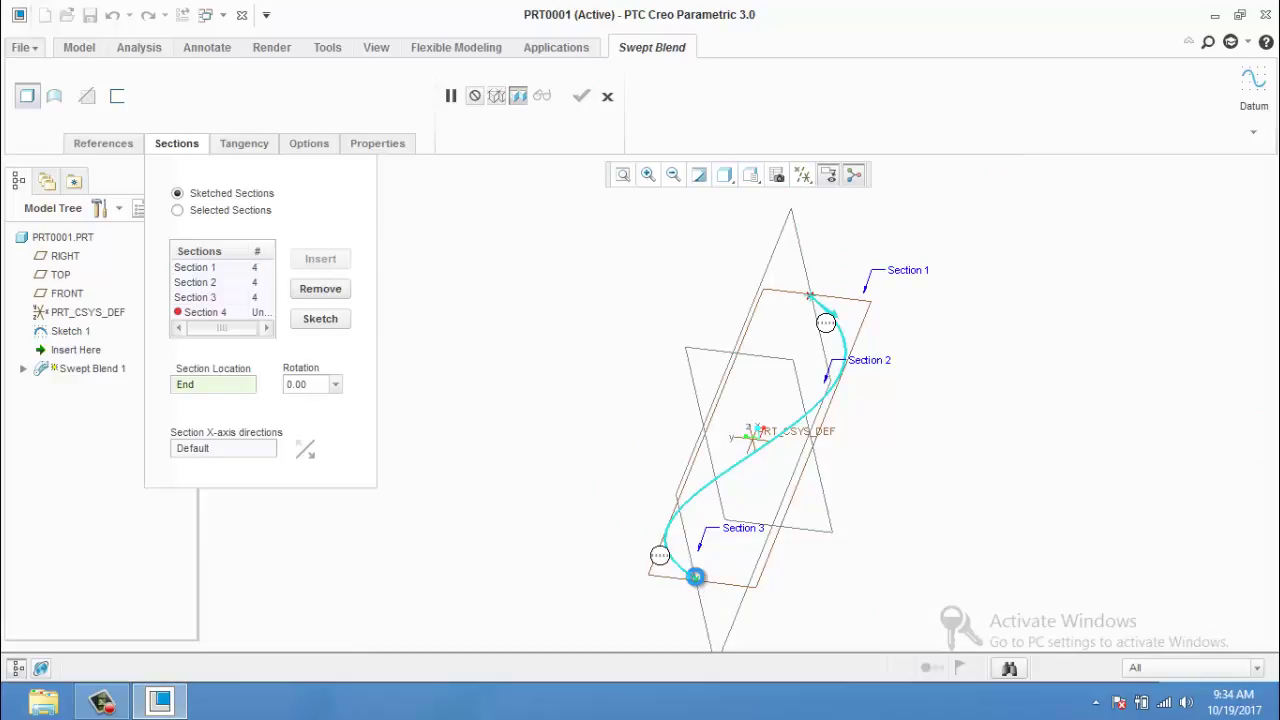
scroll(697, 594, down, 5)
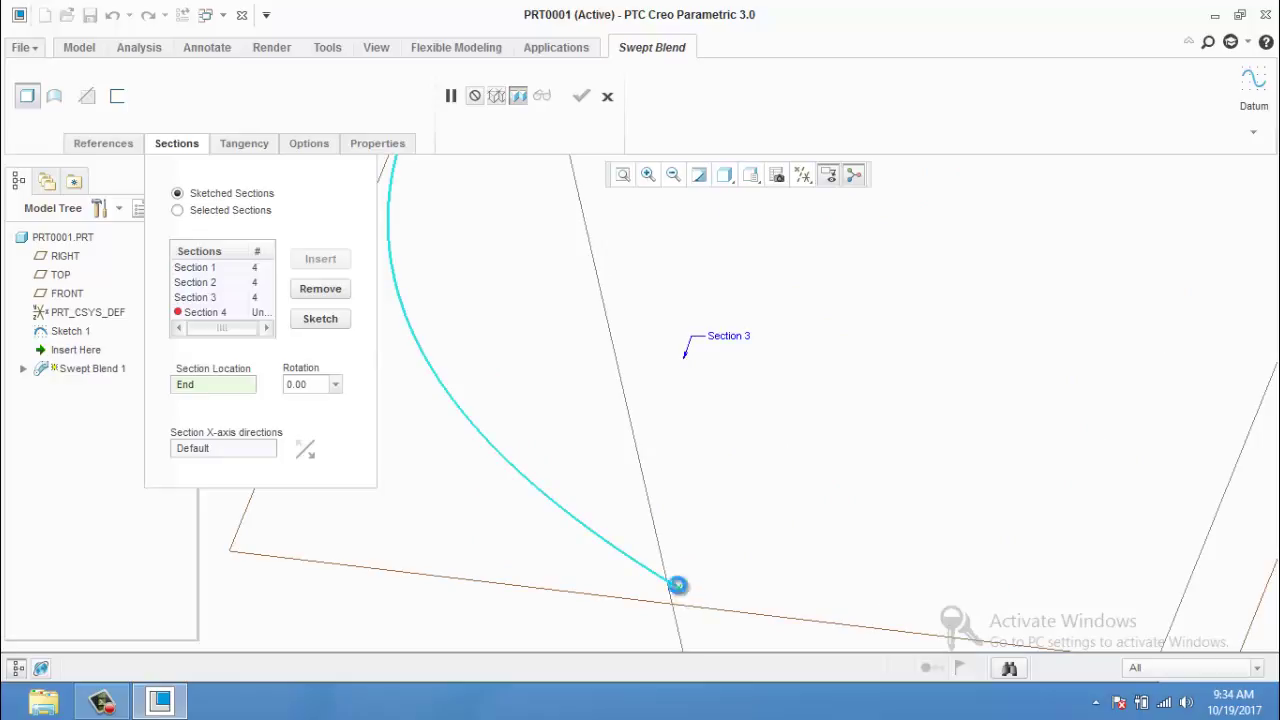
click(680, 586)
click(322, 319)
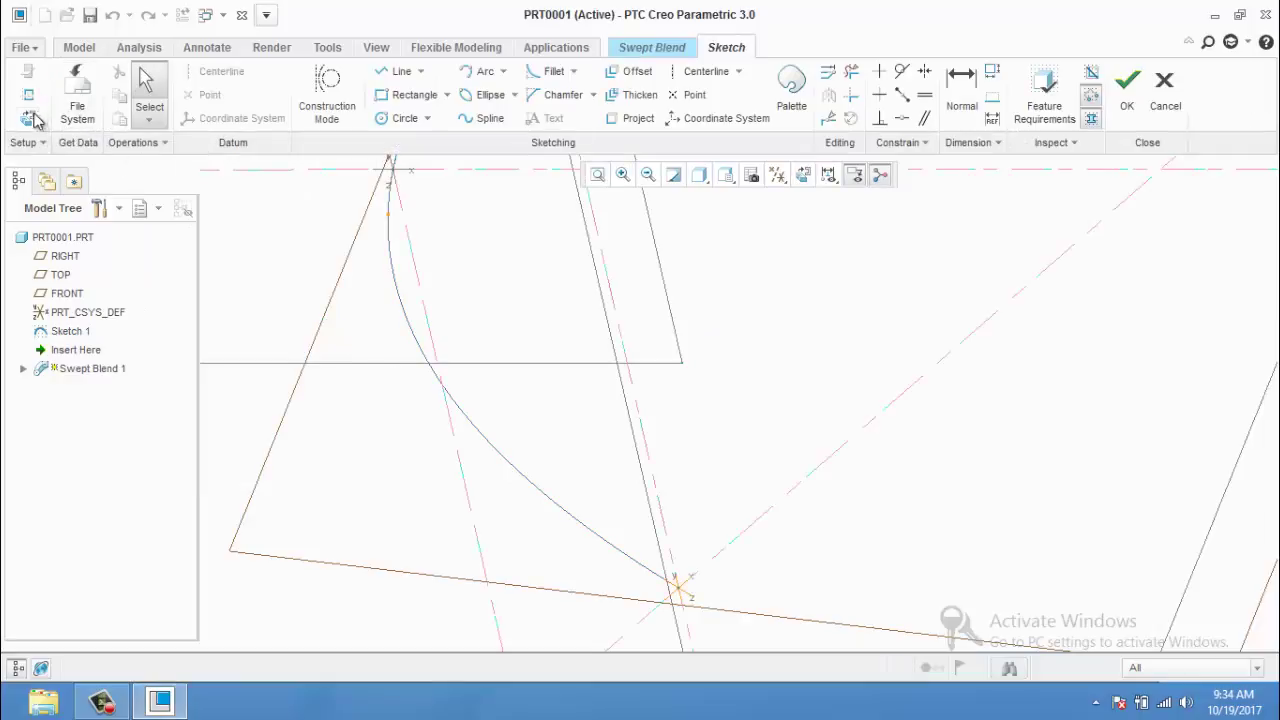
Draw a circle centred on the curve's end, divide it into four segments, and accept.
click(397, 121)
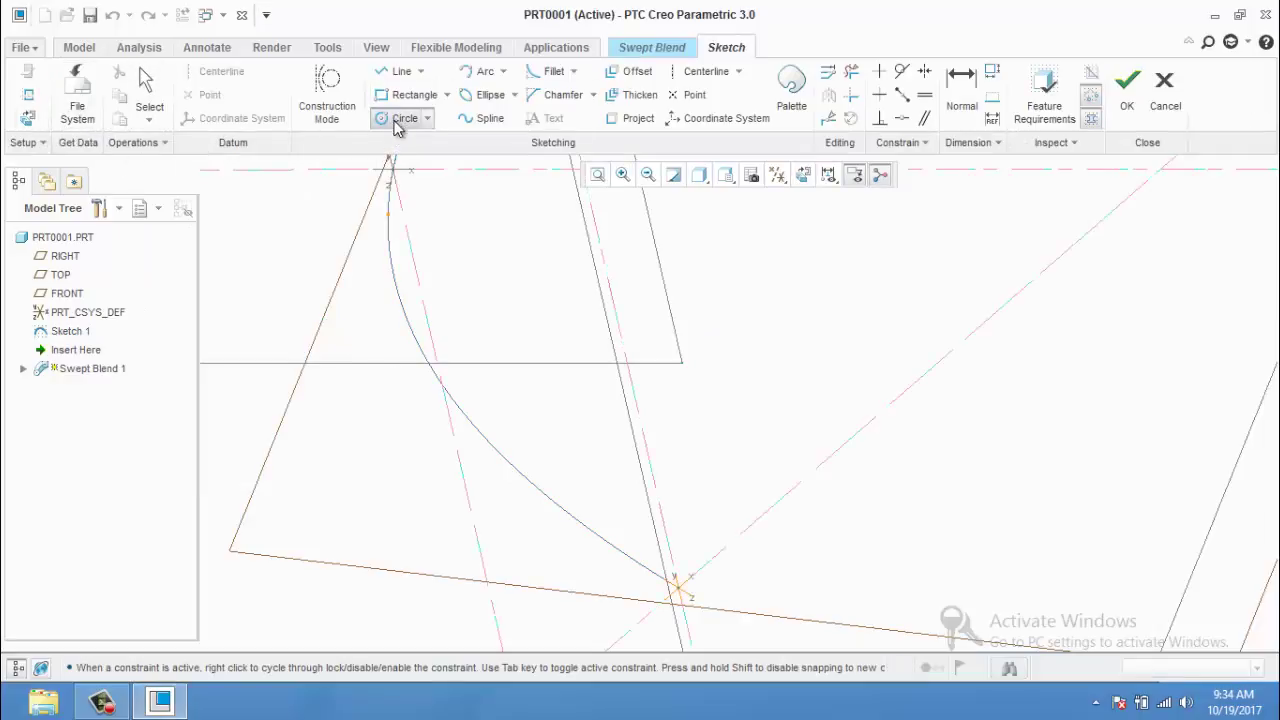
click(679, 587)
click(731, 621)
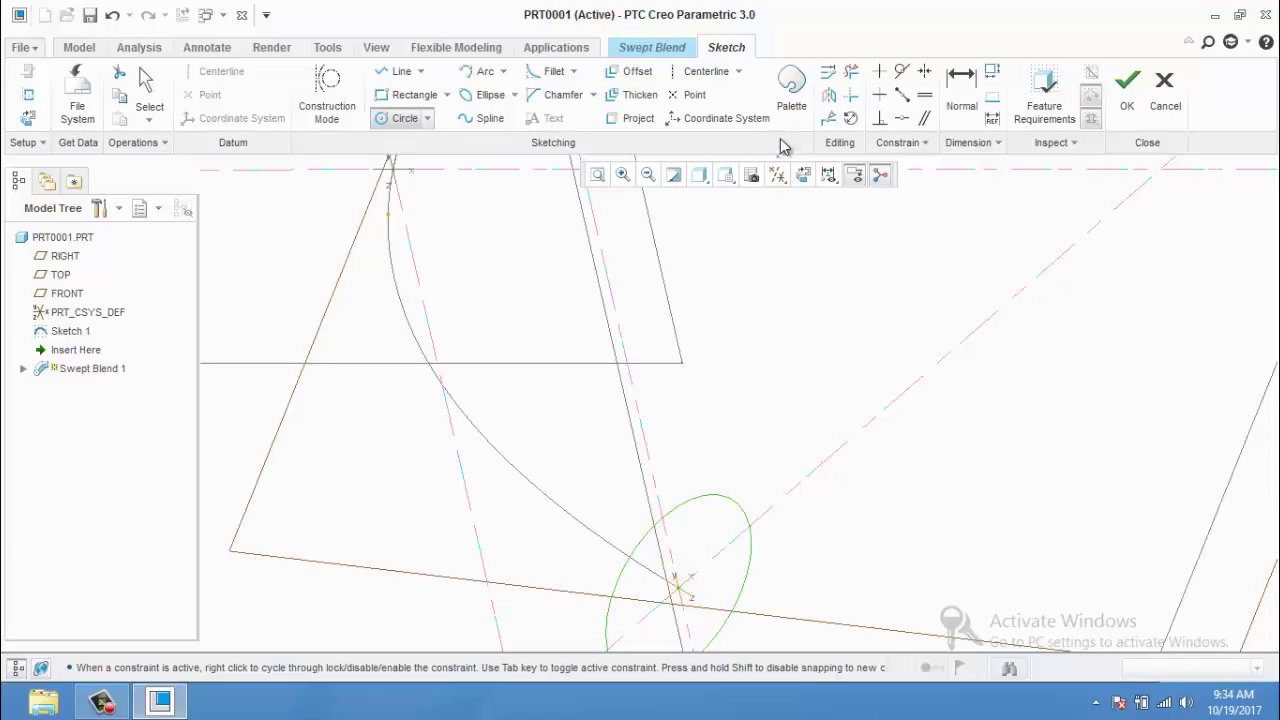
click(828, 118)
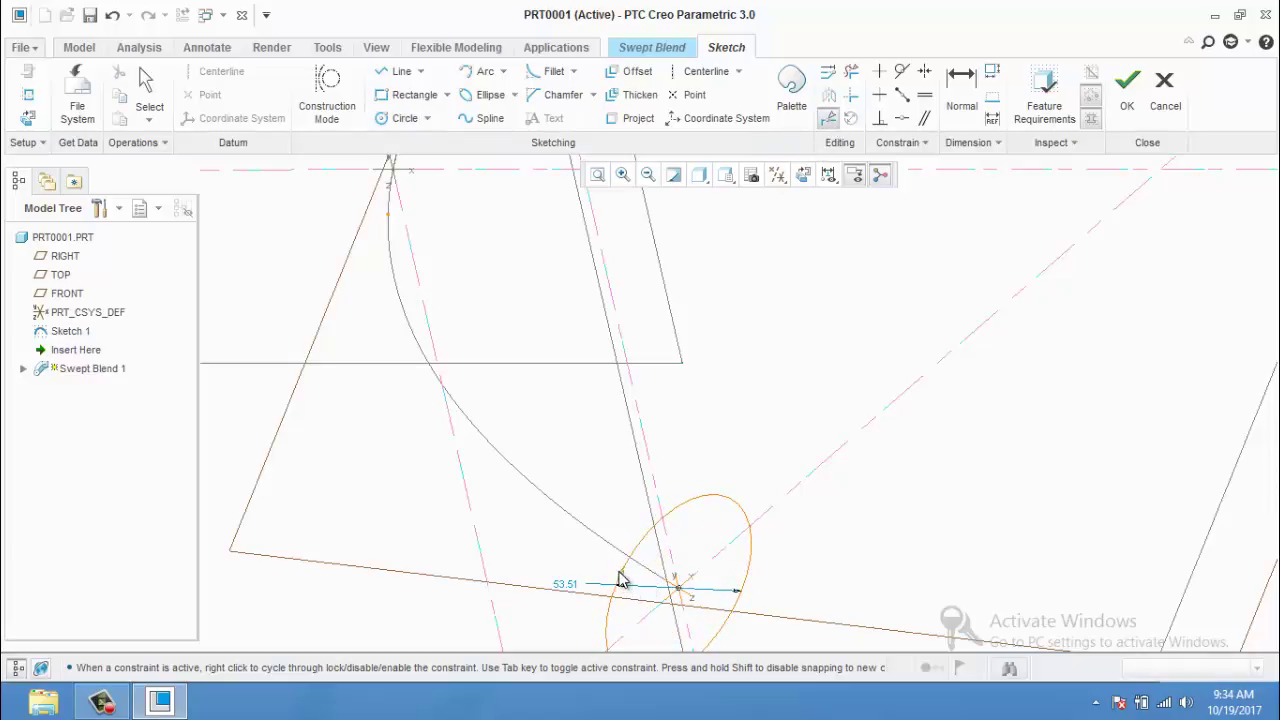
click(619, 573)
click(708, 499)
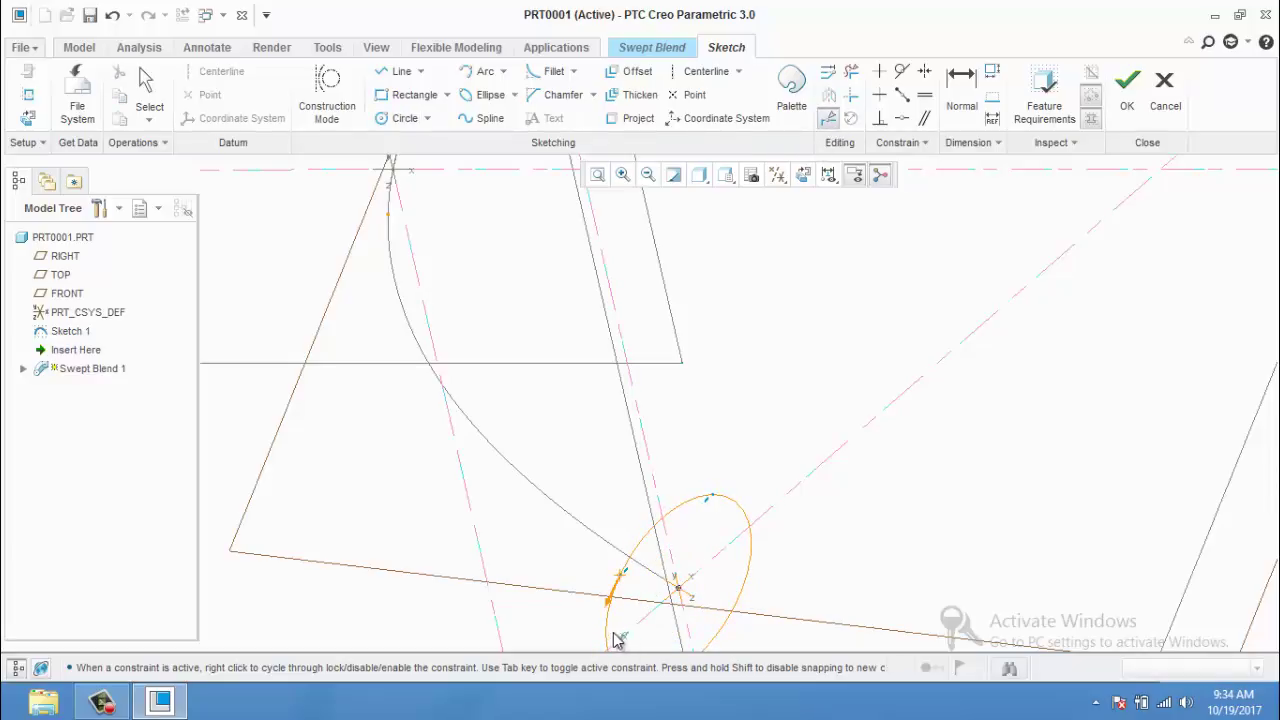
middle_drag(680, 567, 678, 562)
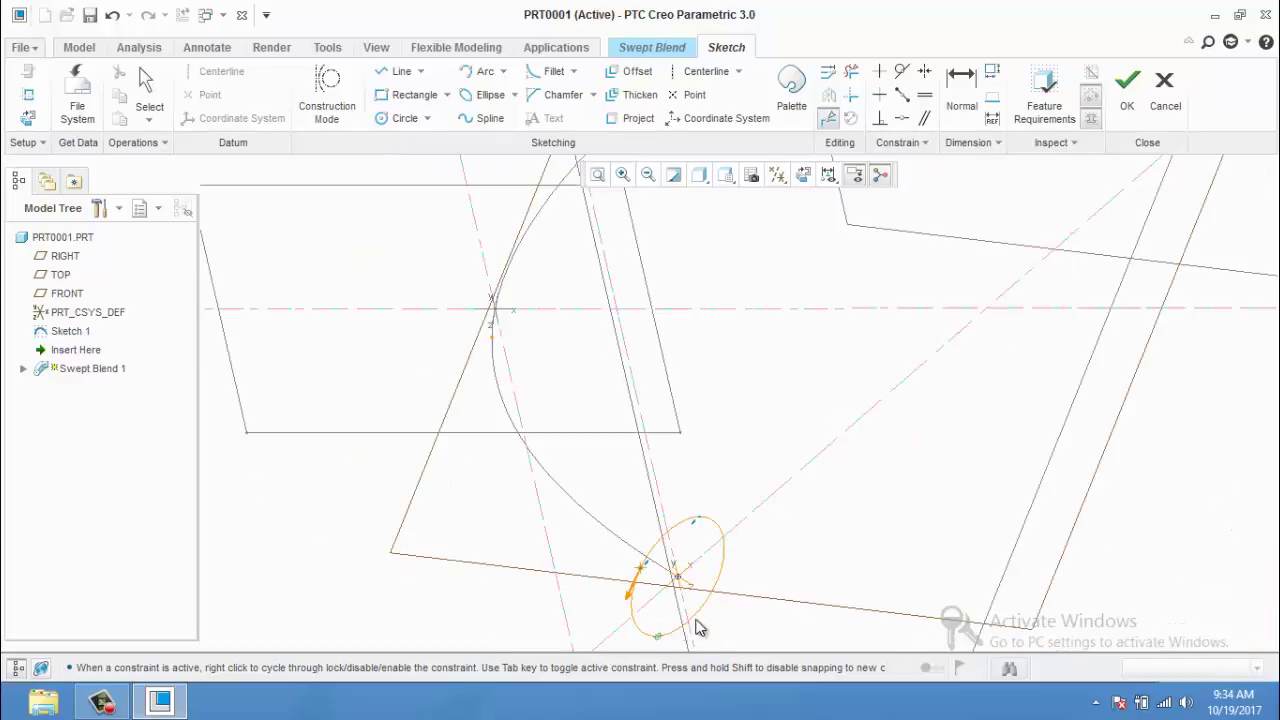
click(715, 582)
click(1127, 100)
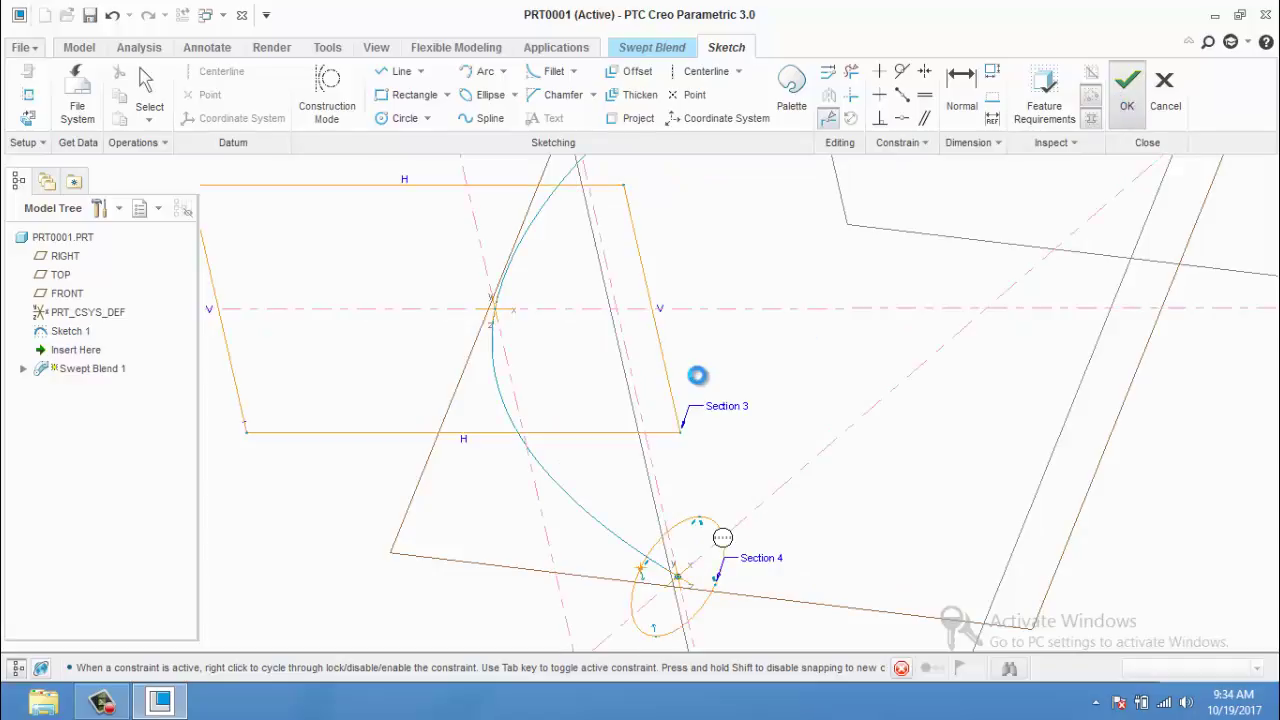
Inspect the four-section blend preview and complete the swept blend feature.
scroll(834, 334, down, 5)
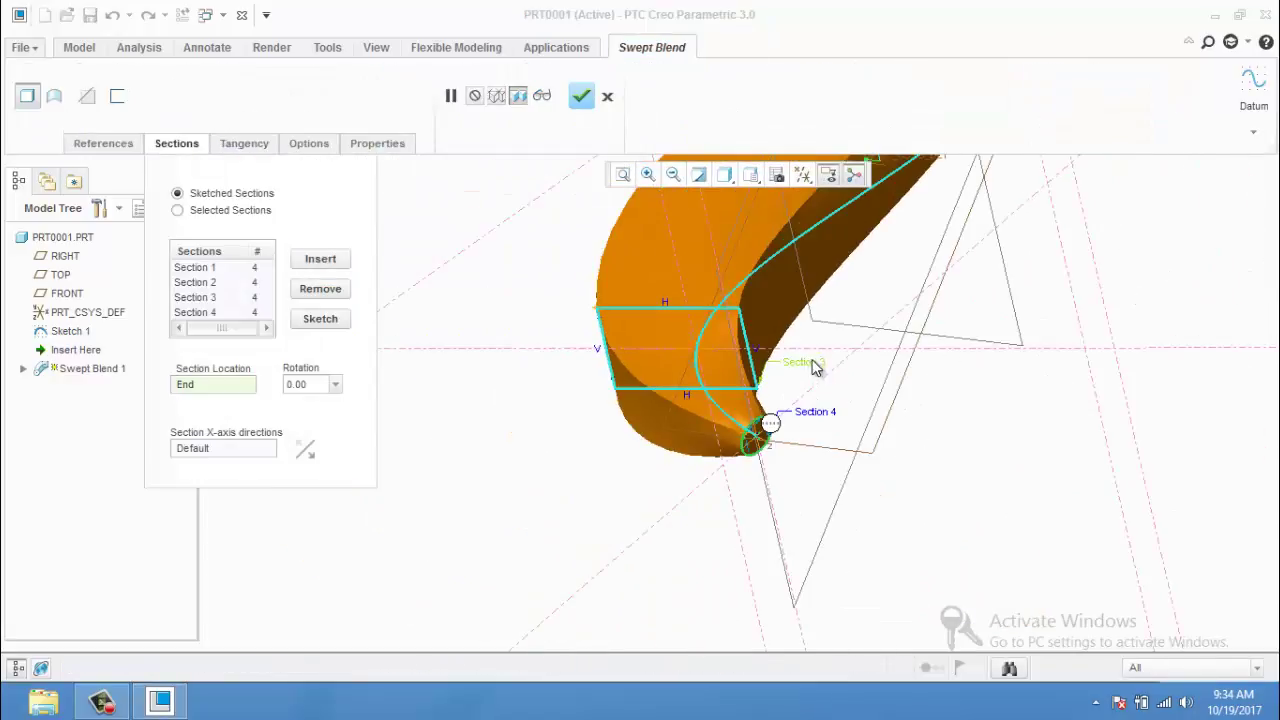
middle_drag(838, 366, 812, 421)
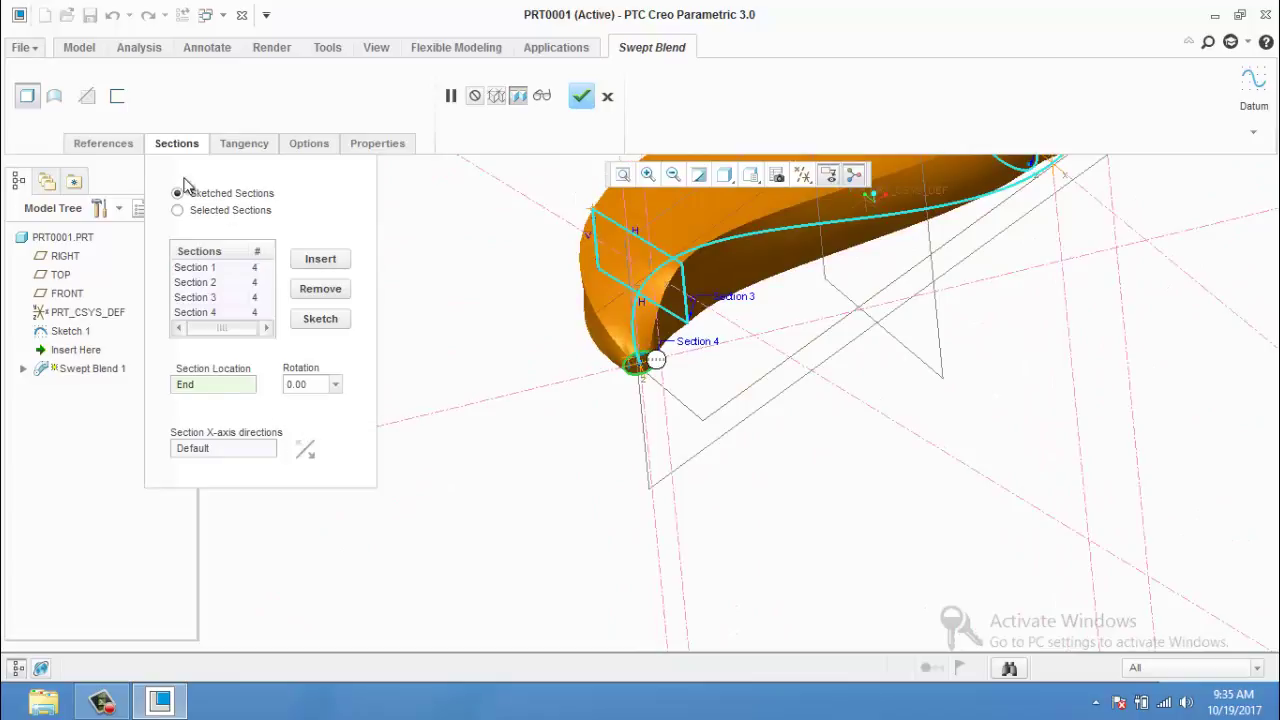
click(581, 95)
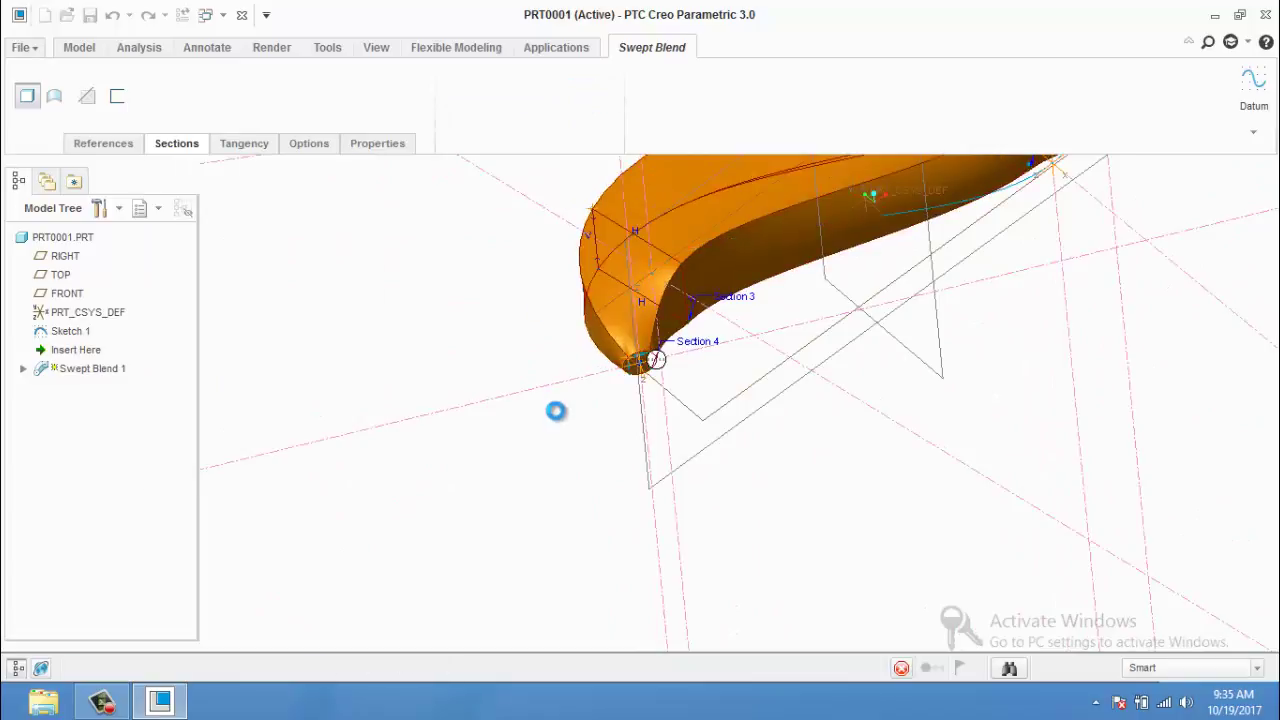
Edit the definition of Swept Blend 1 and select Section 4 in the sections list.
middle_drag(583, 425, 575, 368)
scroll(623, 354, up, 5)
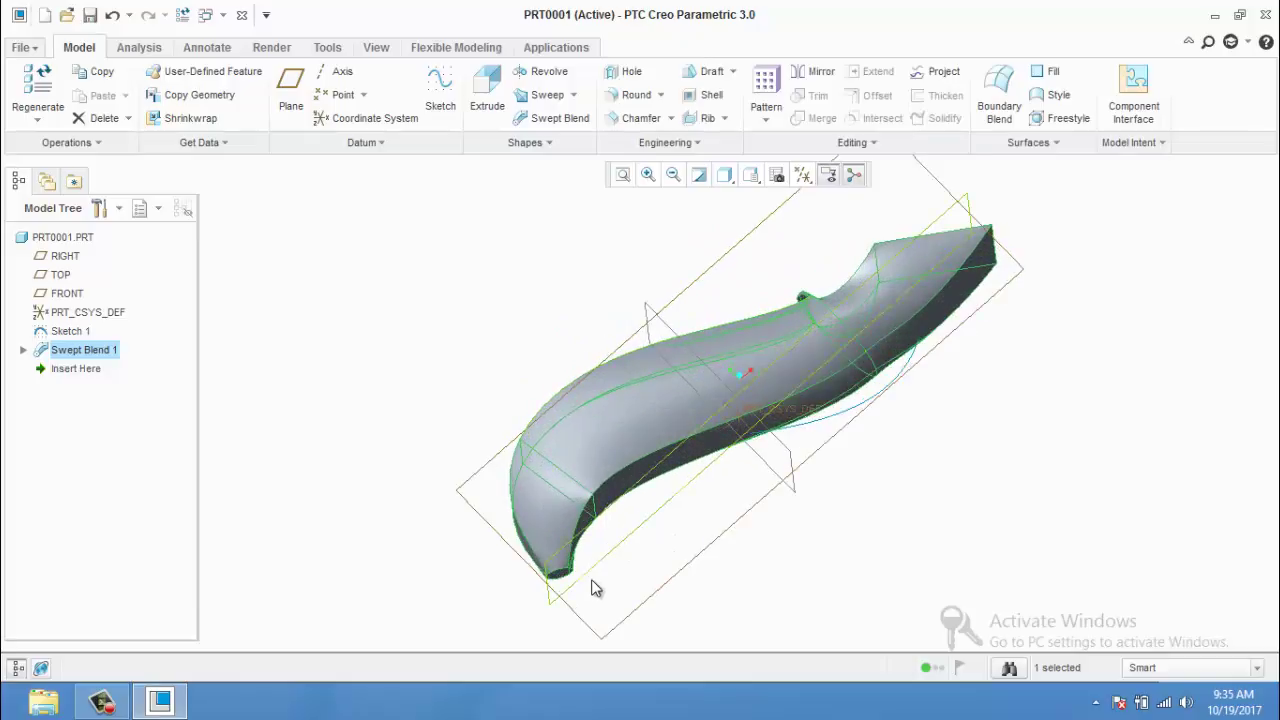
right_click(104, 357)
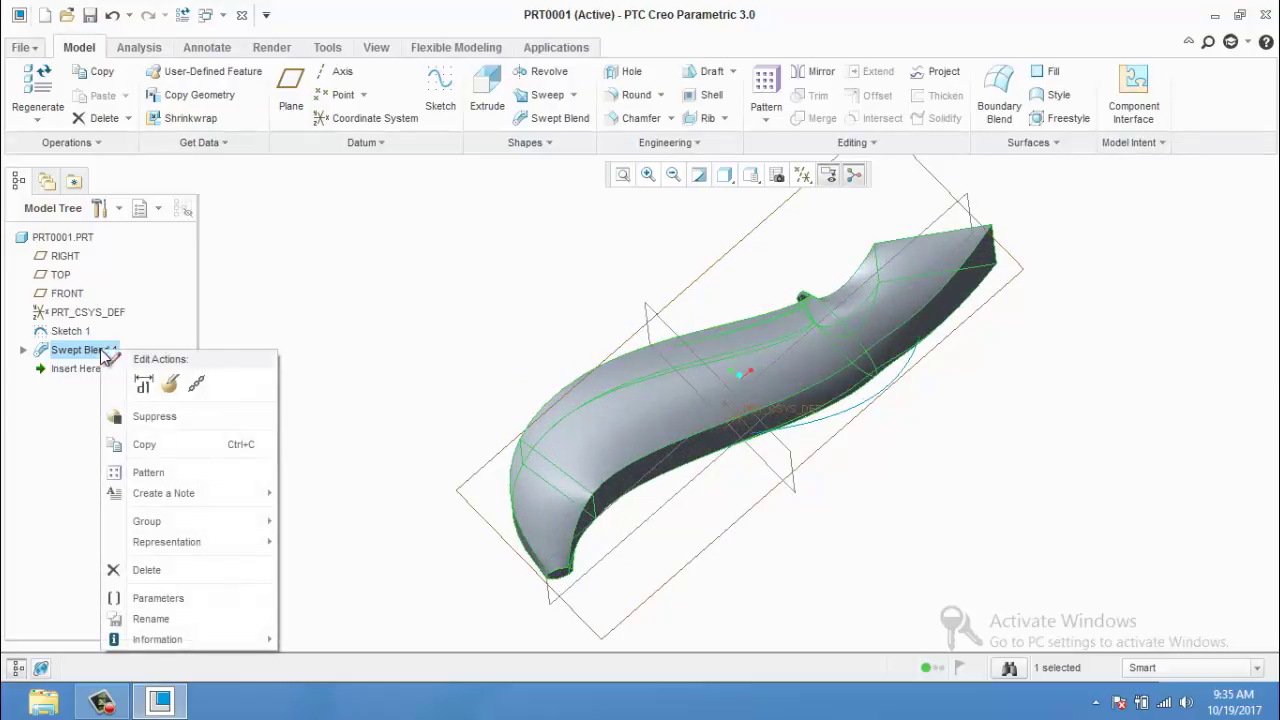
click(166, 381)
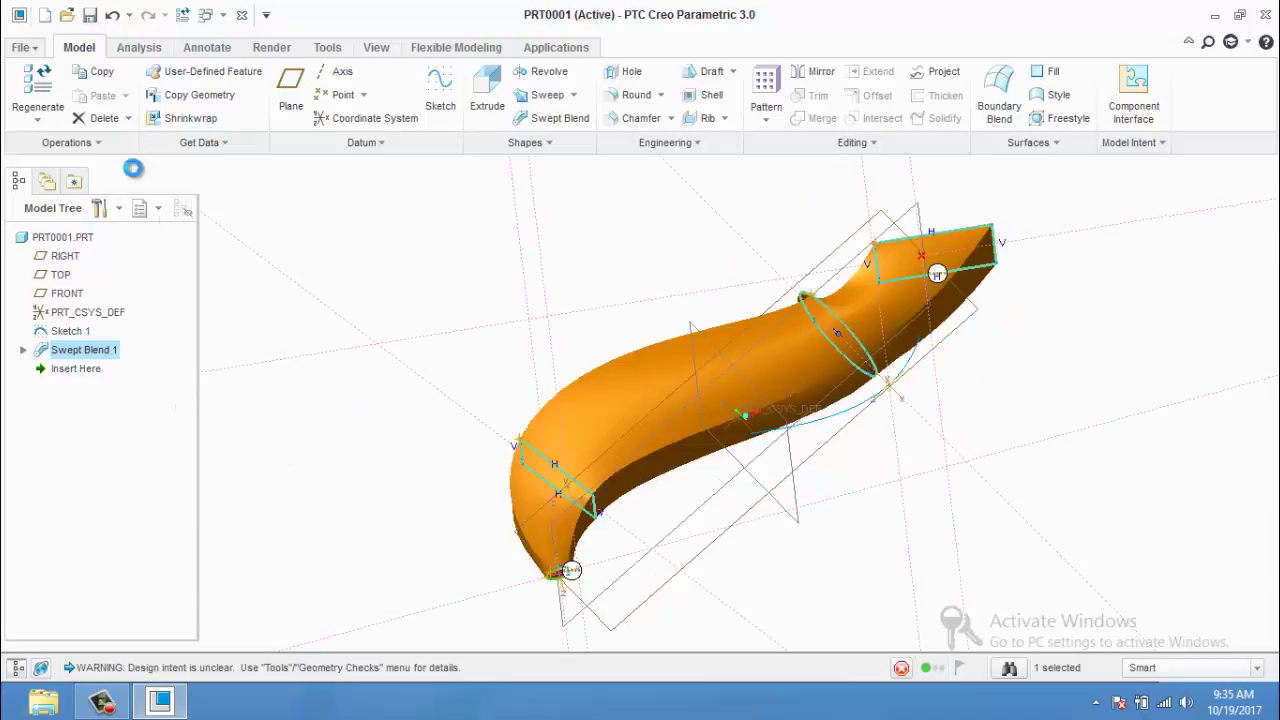
click(184, 142)
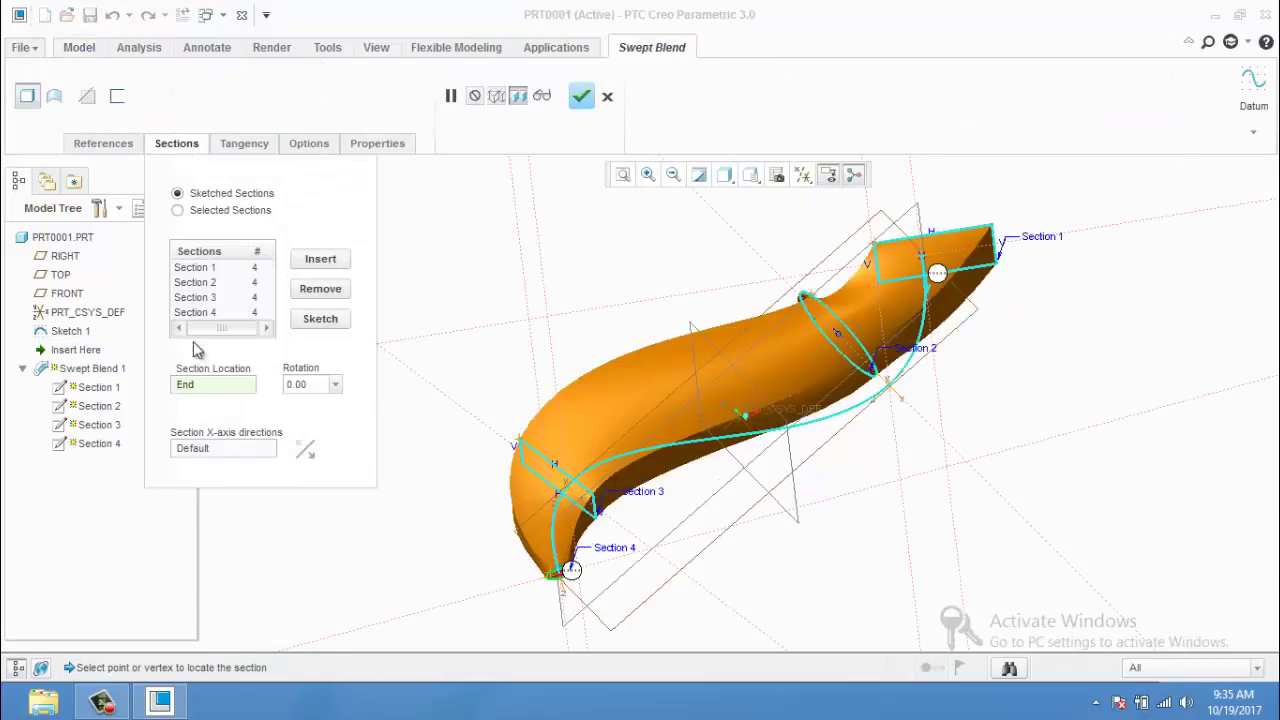
click(213, 311)
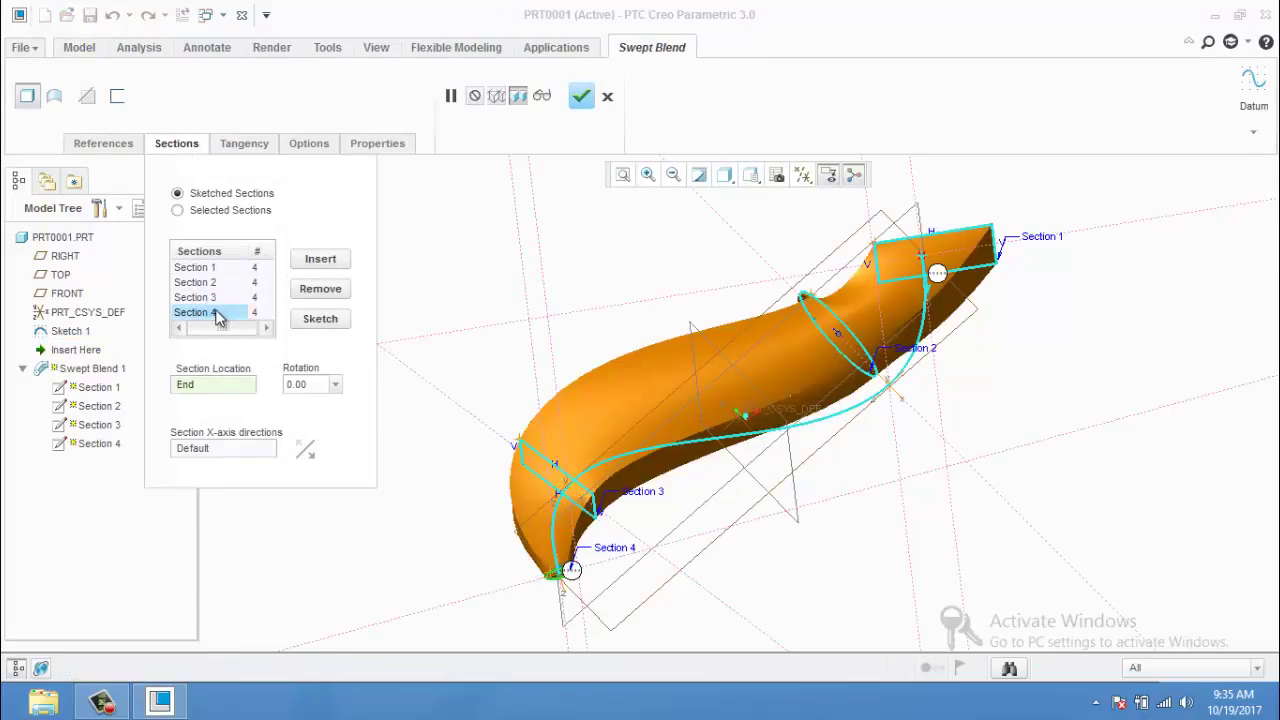
In Section 4's sketch, change the circle's 26.75 dimension to 55 and accept.
click(321, 319)
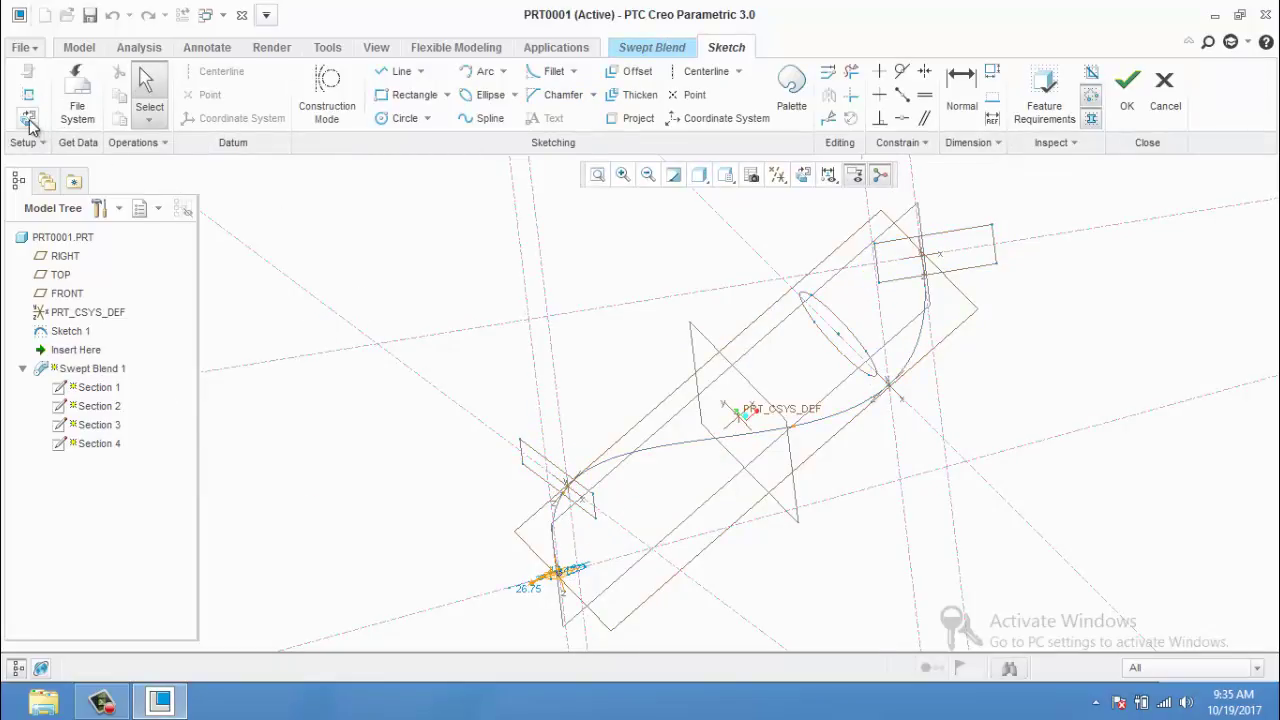
click(28, 118)
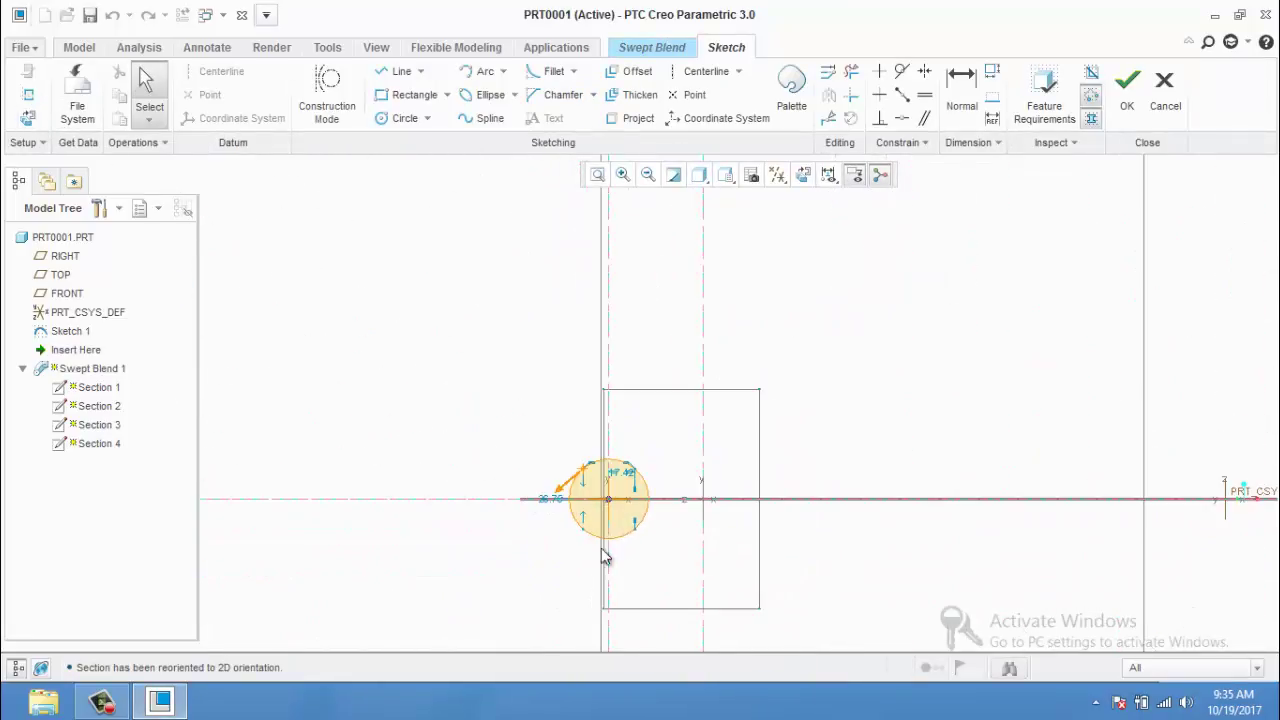
scroll(650, 514, up, 3)
double_click(476, 485)
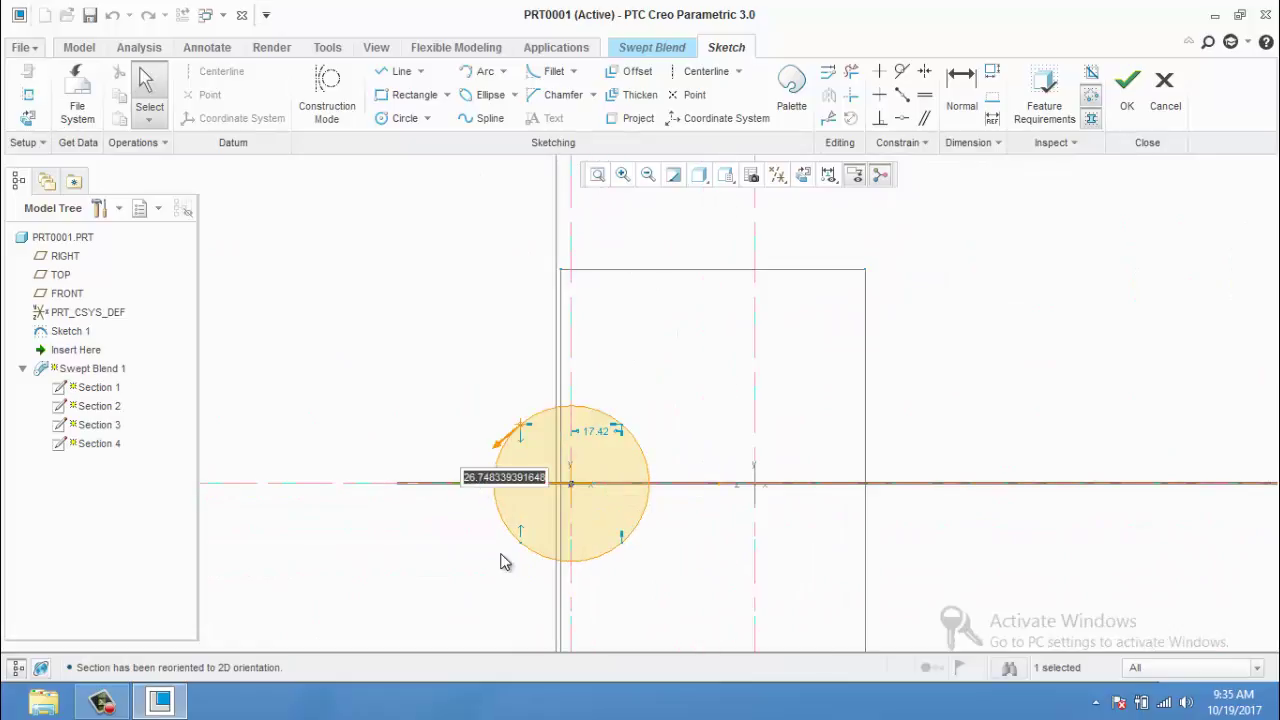
text(4)
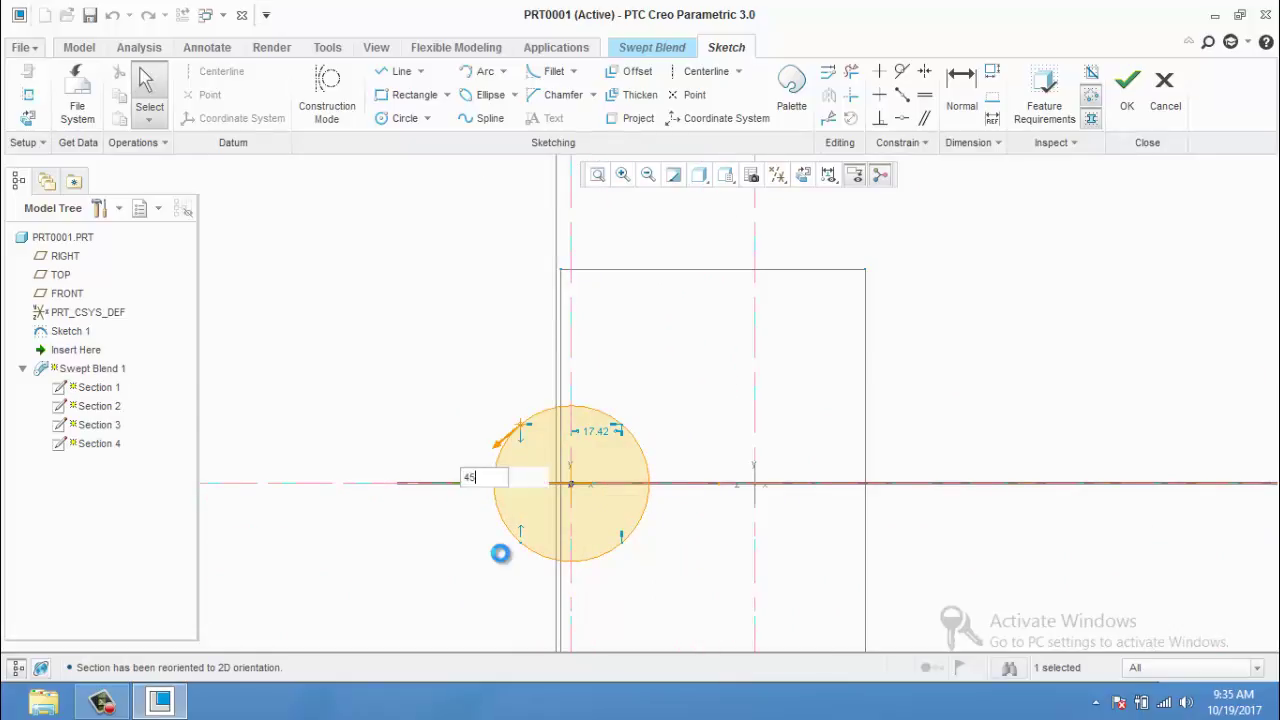
text(5)
key(Return)
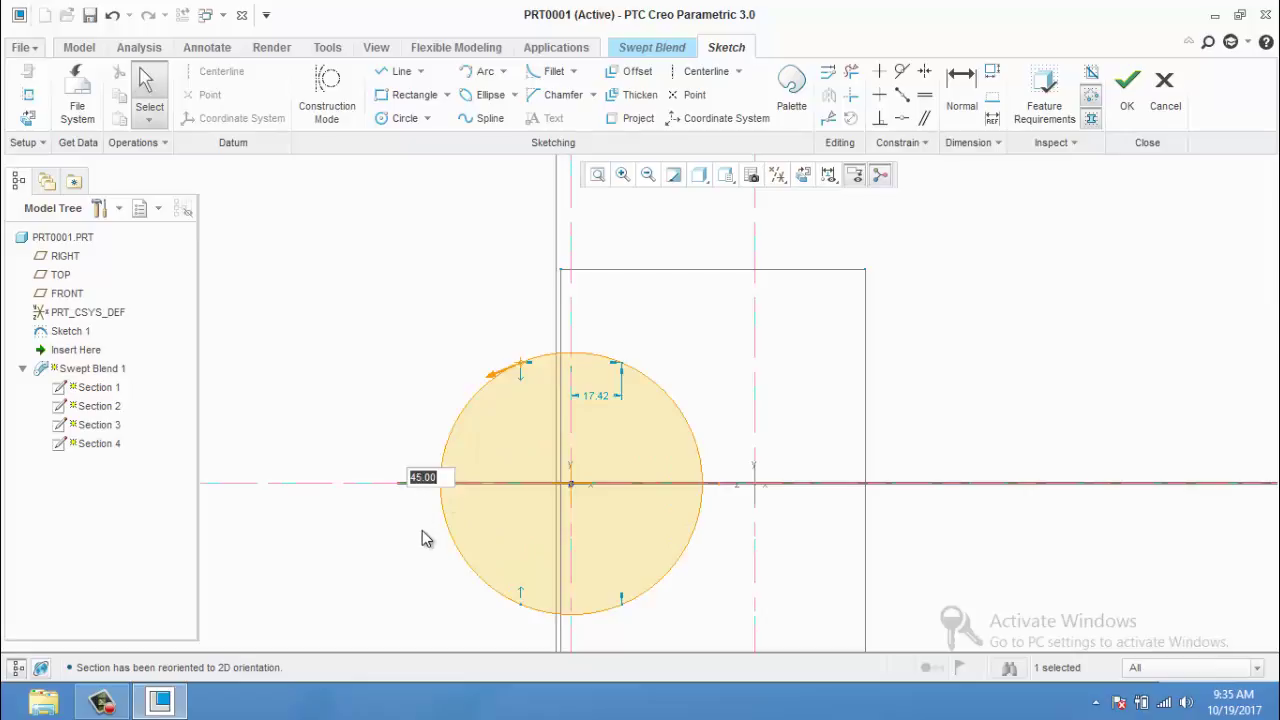
key(Return)
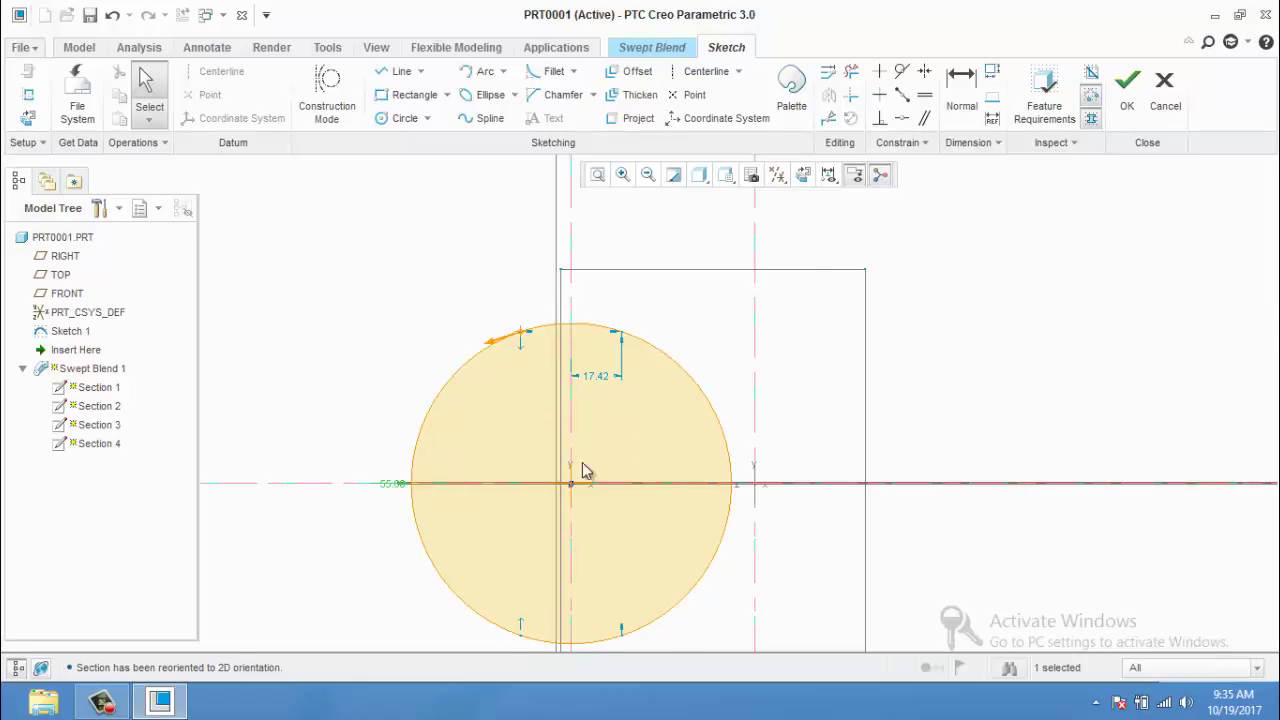
click(1124, 108)
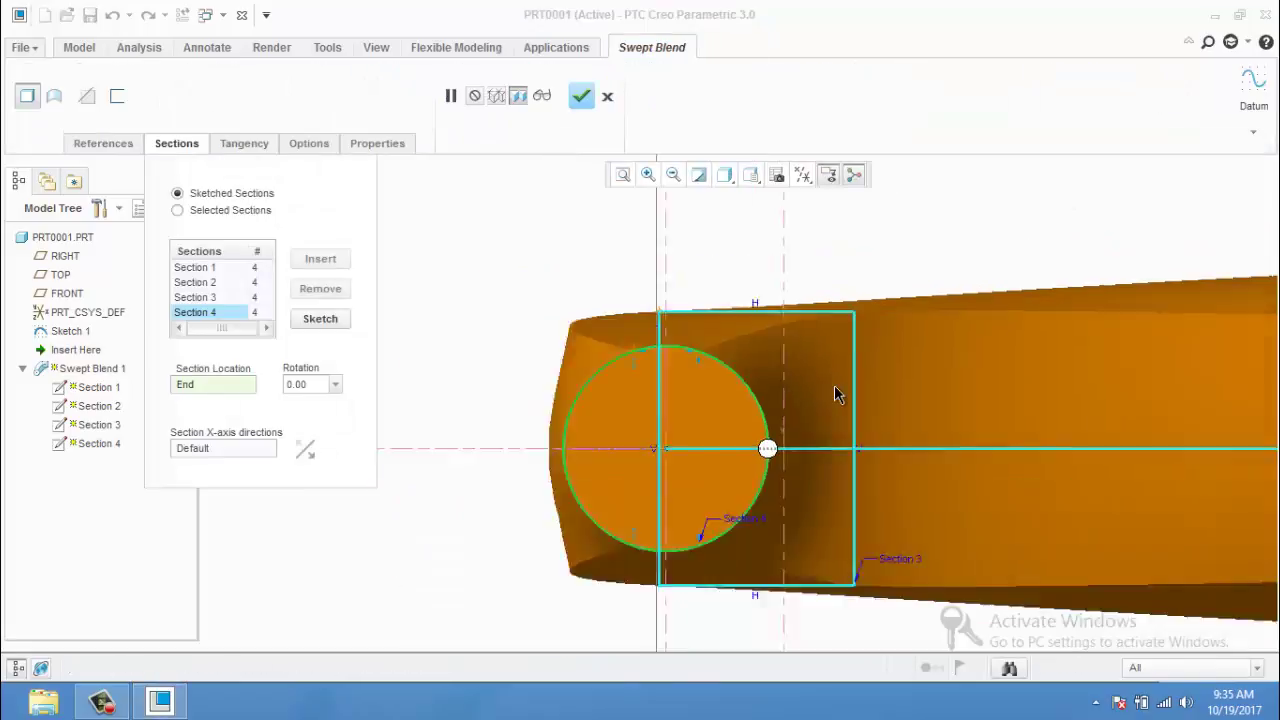
Keep the blend solid, thicken it to a 5.17 wall, and finish redefining Swept Blend 1.
key(ctrl+d)
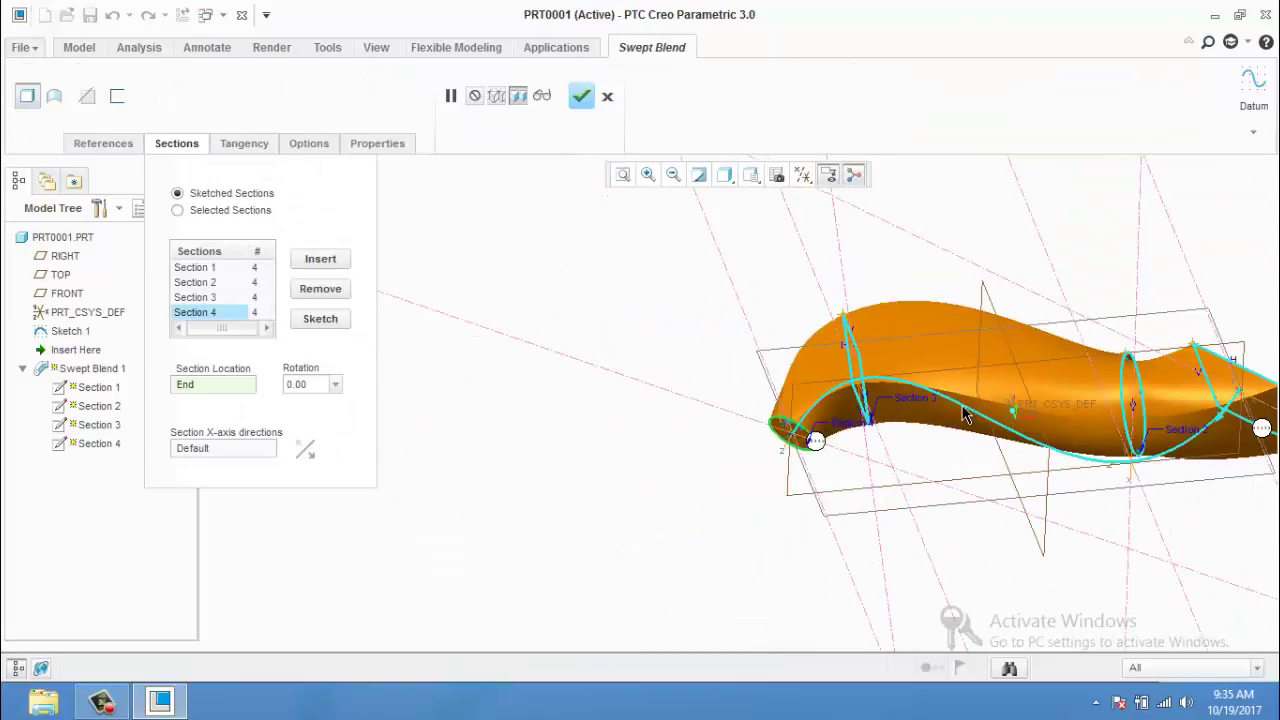
middle_drag(965, 416, 997, 323)
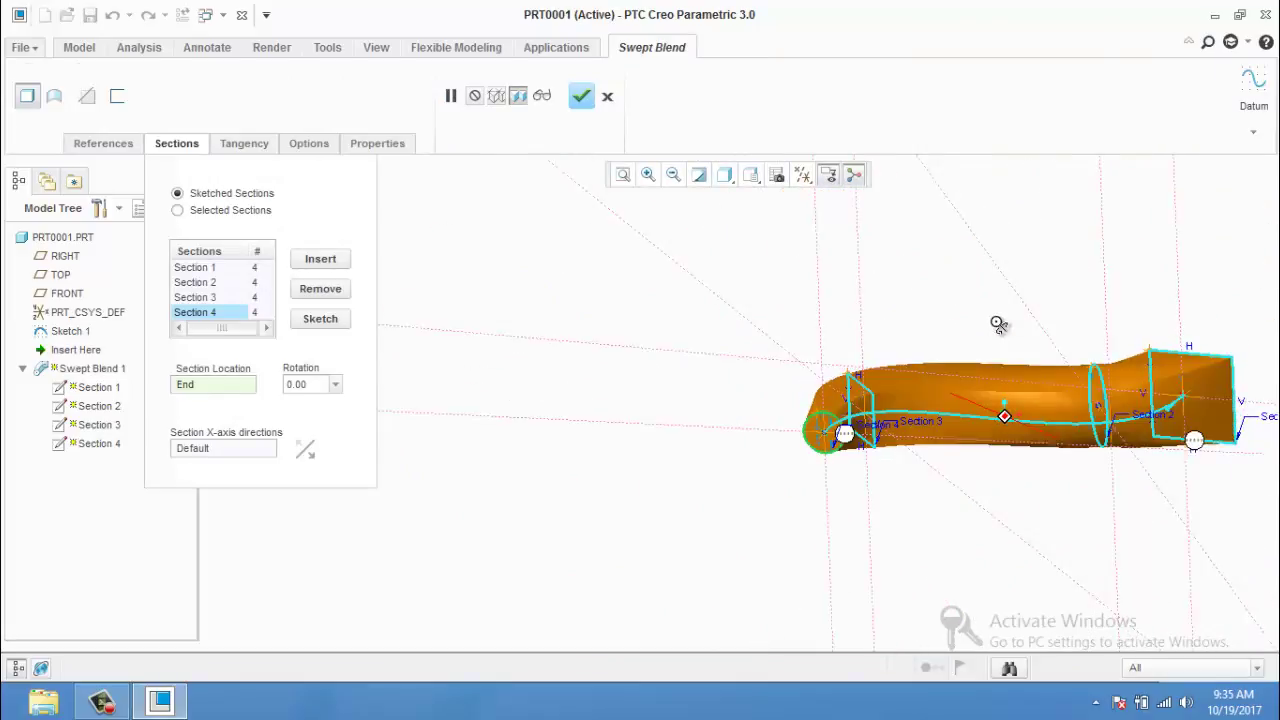
click(56, 97)
middle_drag(690, 490, 634, 344)
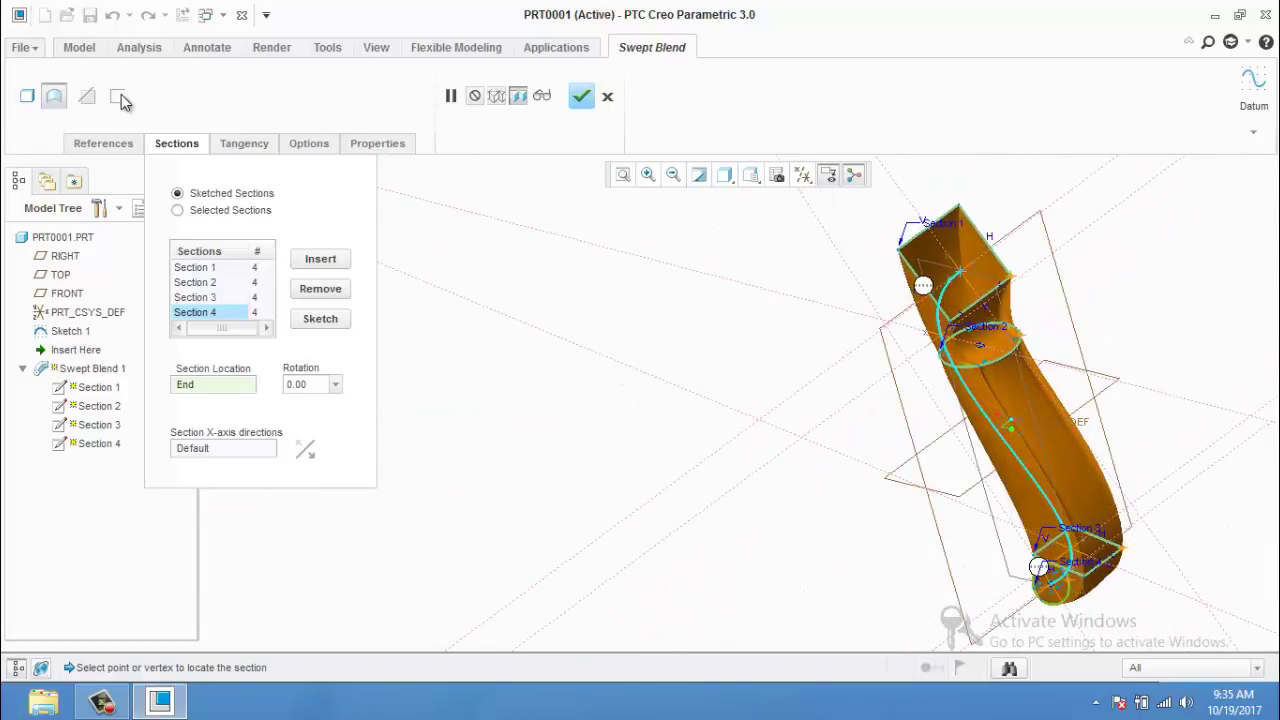
click(26, 97)
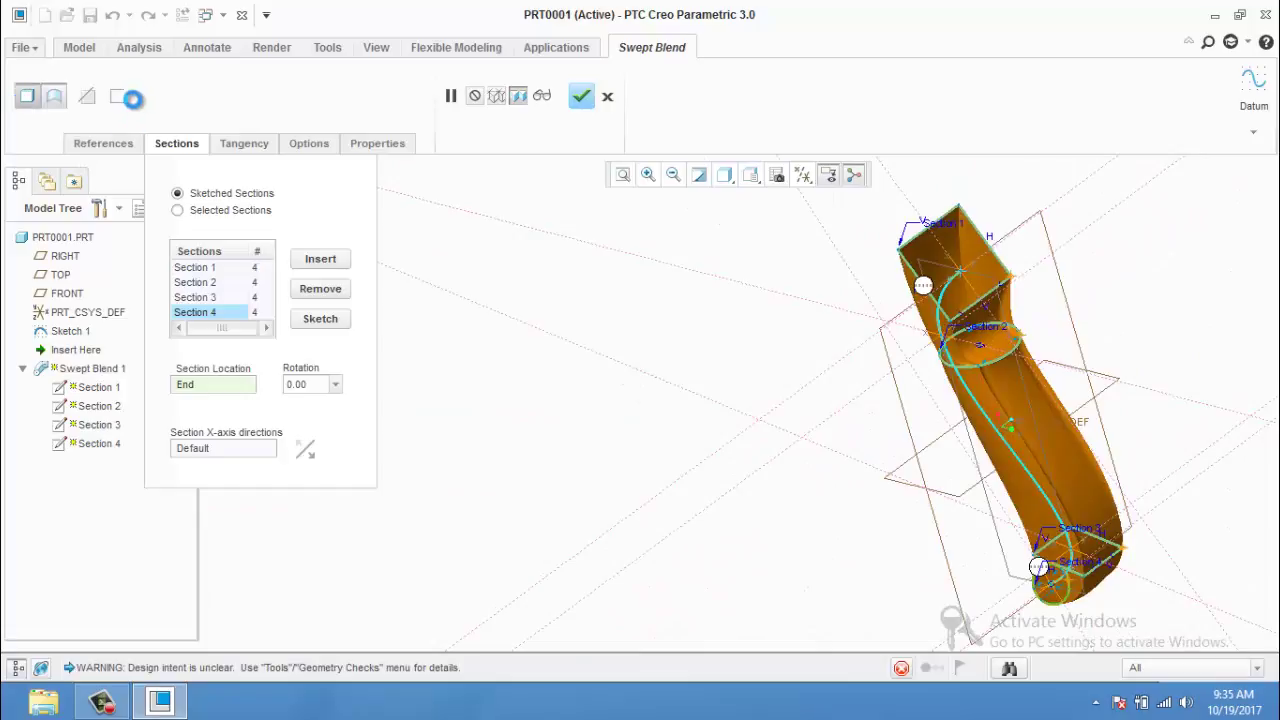
click(117, 97)
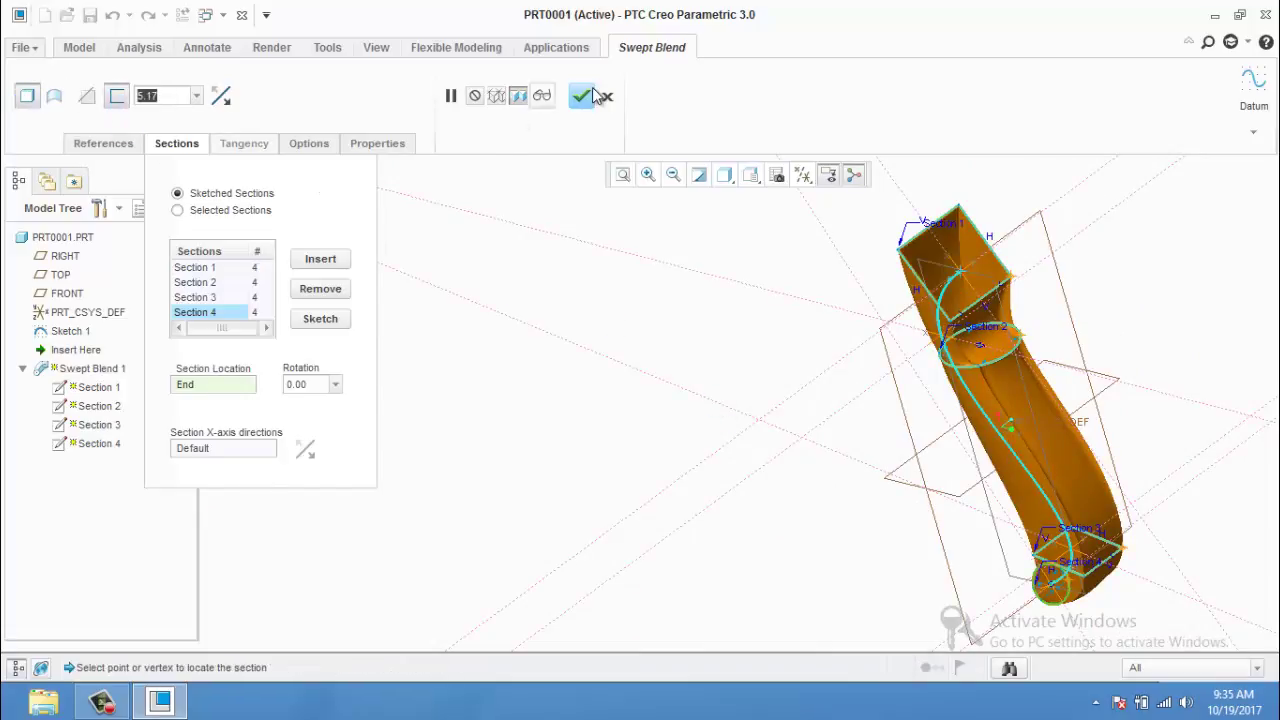
click(581, 95)
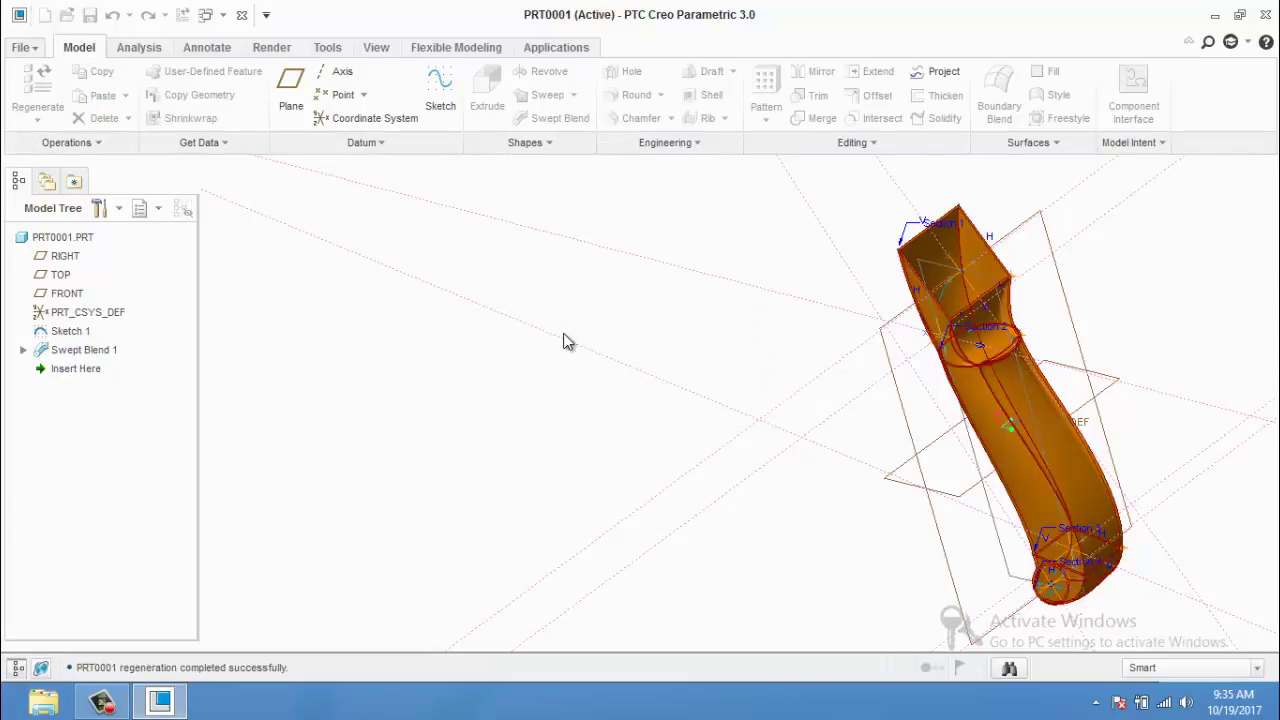
click(700, 337)
middle_drag(700, 337, 983, 477)
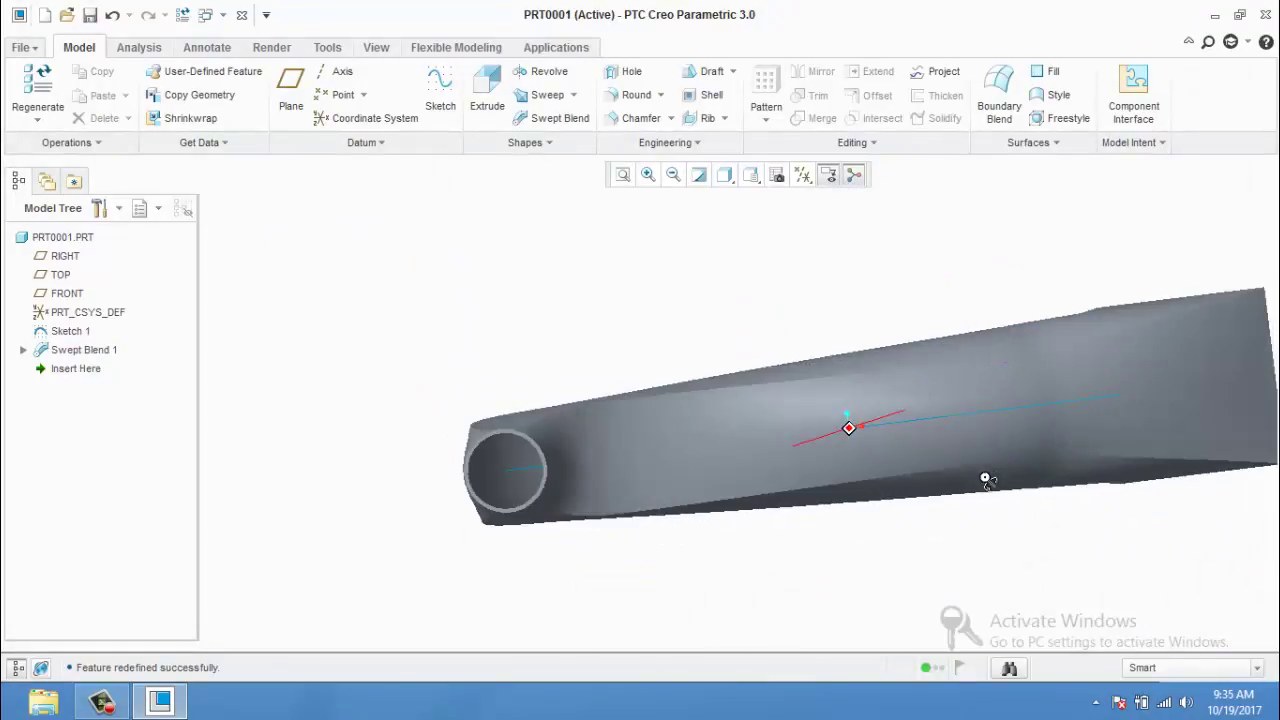
key(ctrl+d)
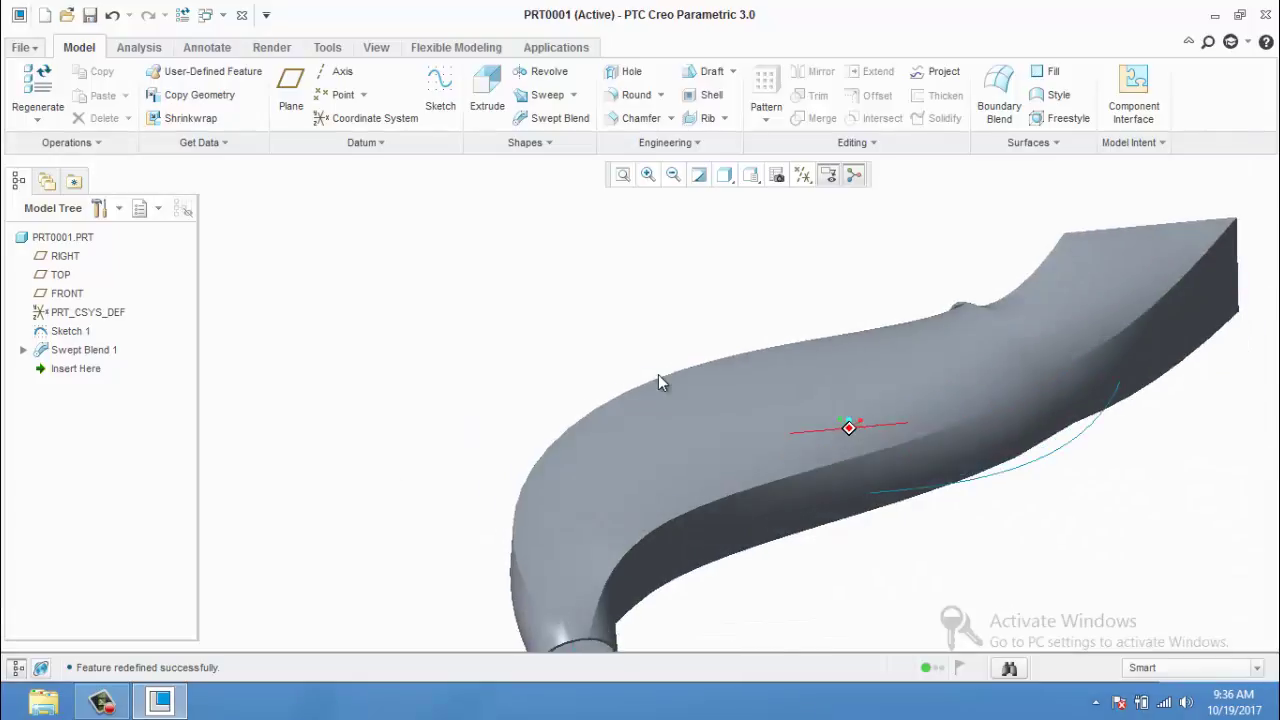